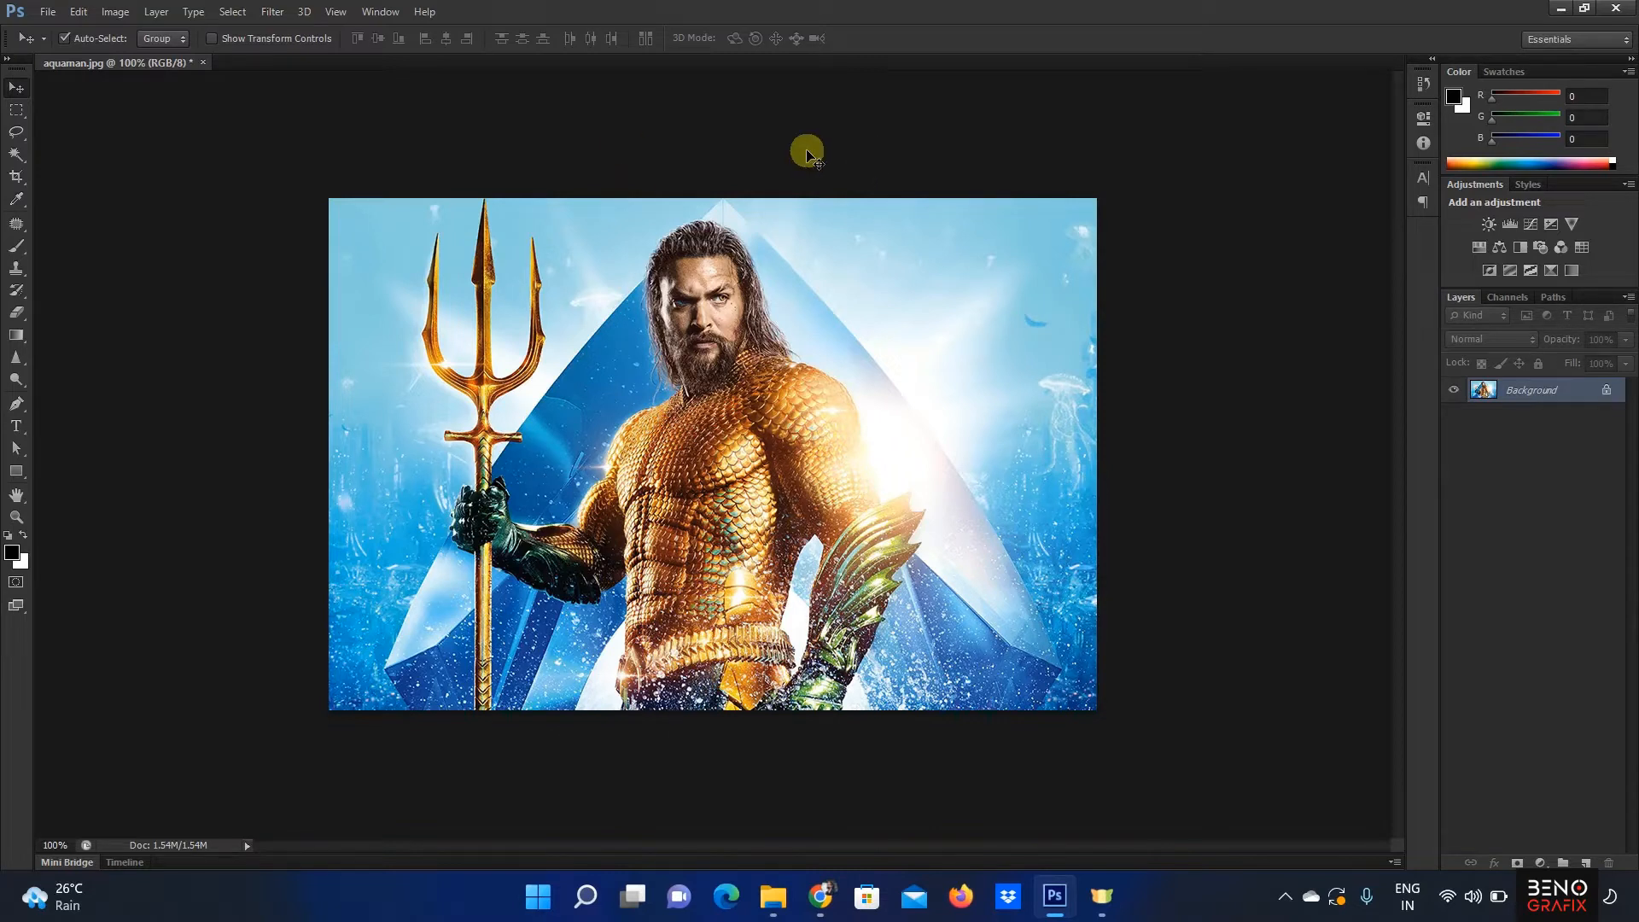
Step: Start a crop on the Aquaman image with the standard Crop tool
left_click(17, 181)
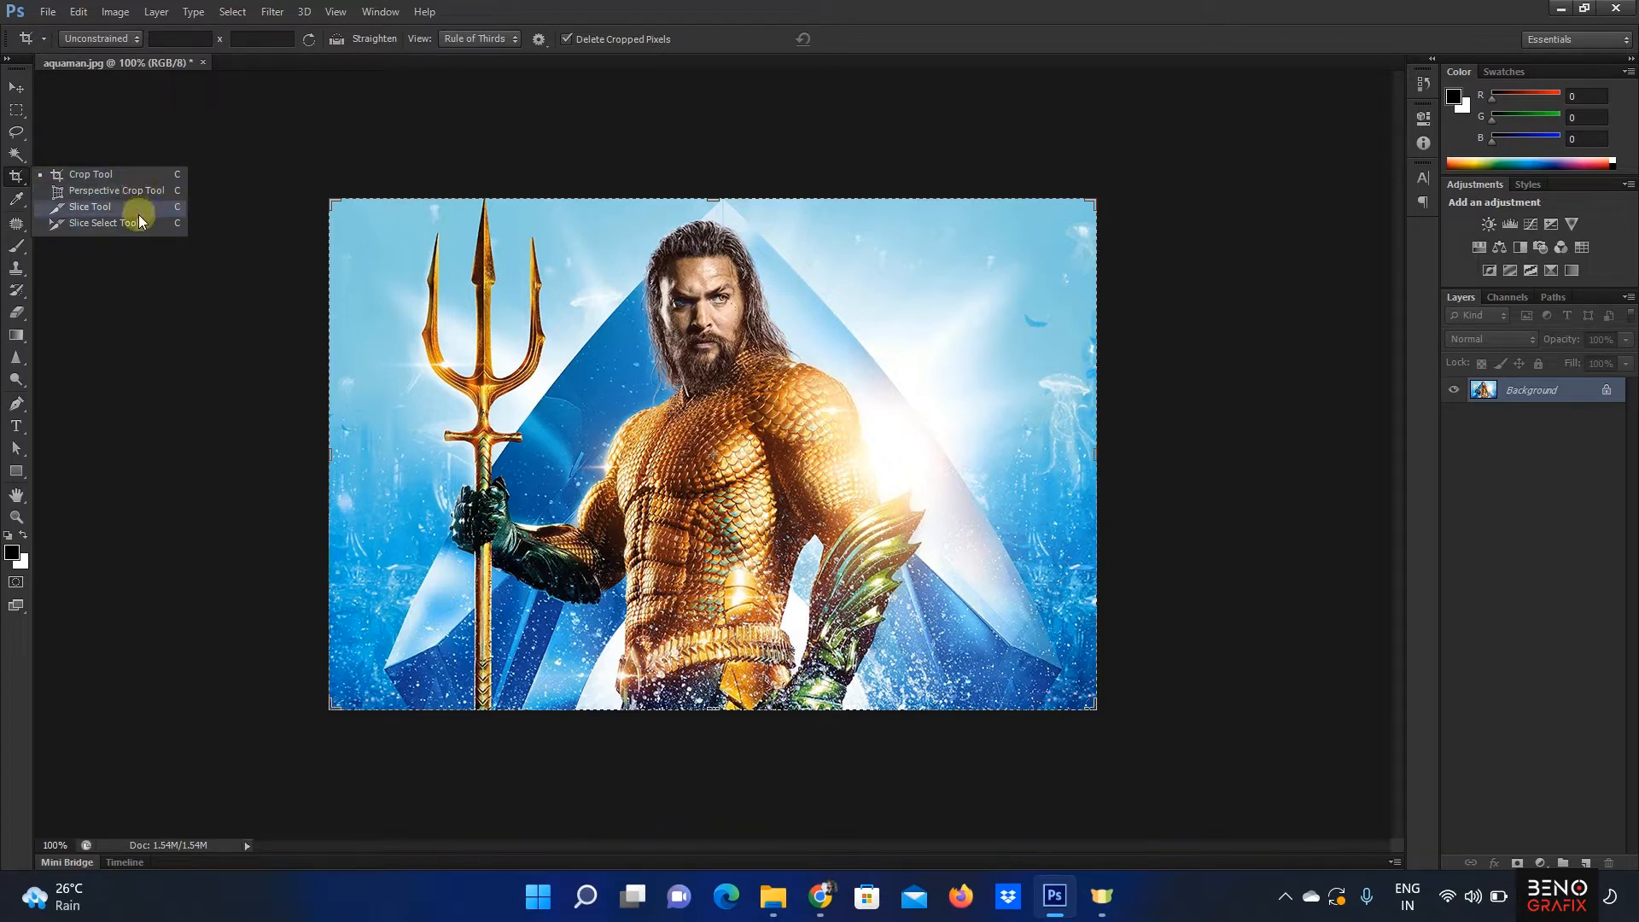
left_click(18, 170)
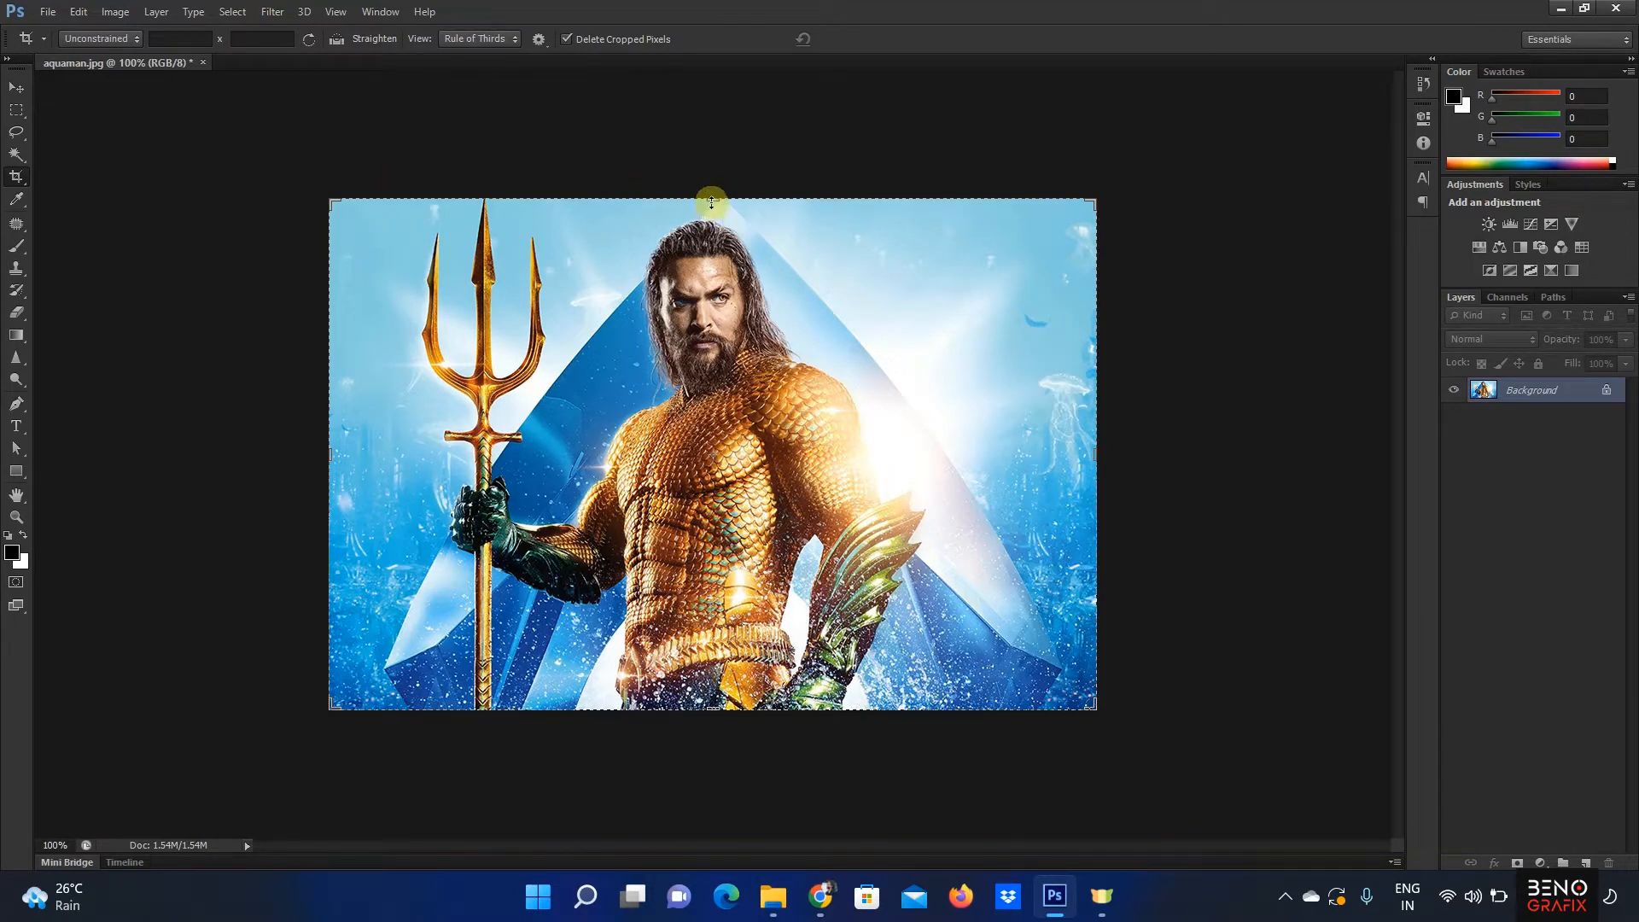
left_click(918, 309)
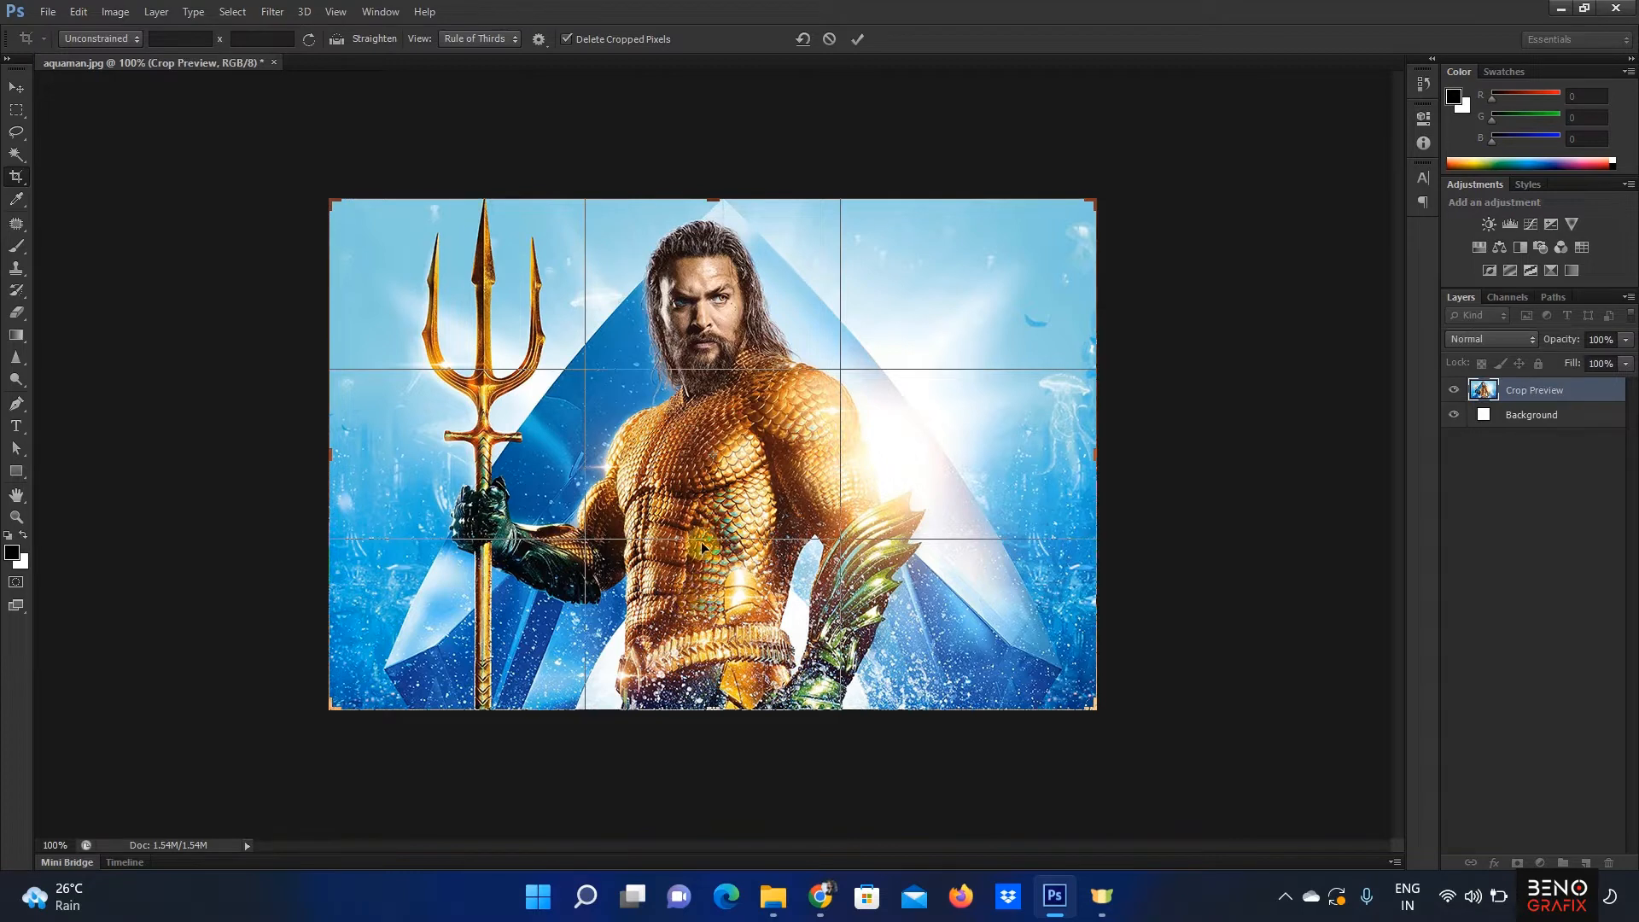
Step: Try the Diagonal and Triangle crop overlays, and restore the Rule of Thirds overlay
left_click(487, 39)
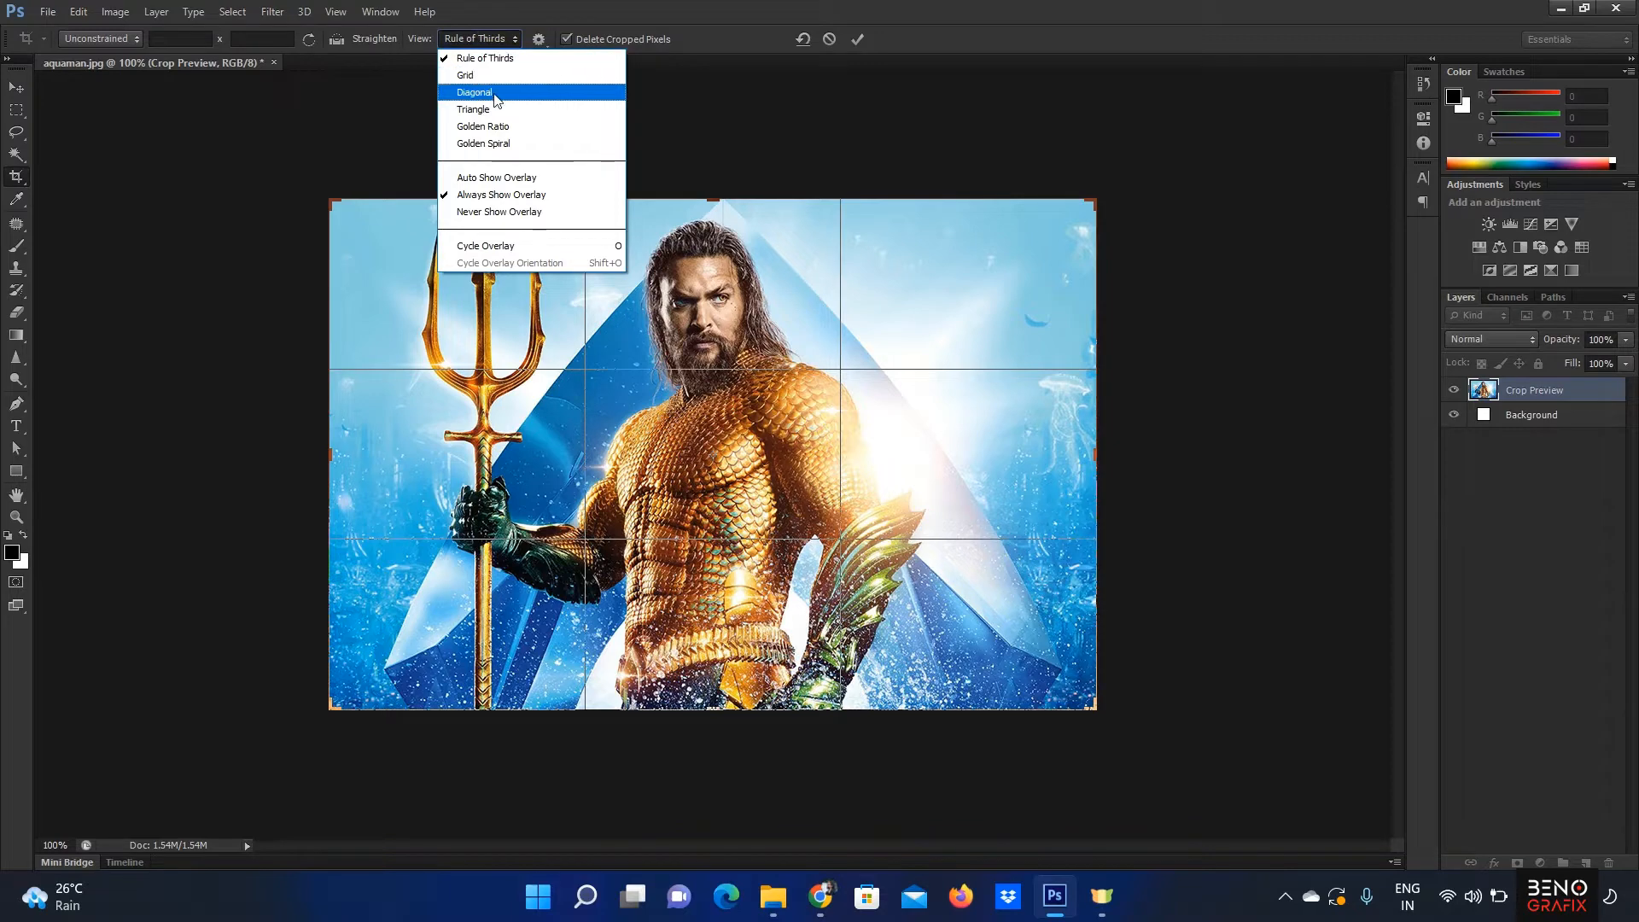
left_click(496, 95)
left_click(469, 39)
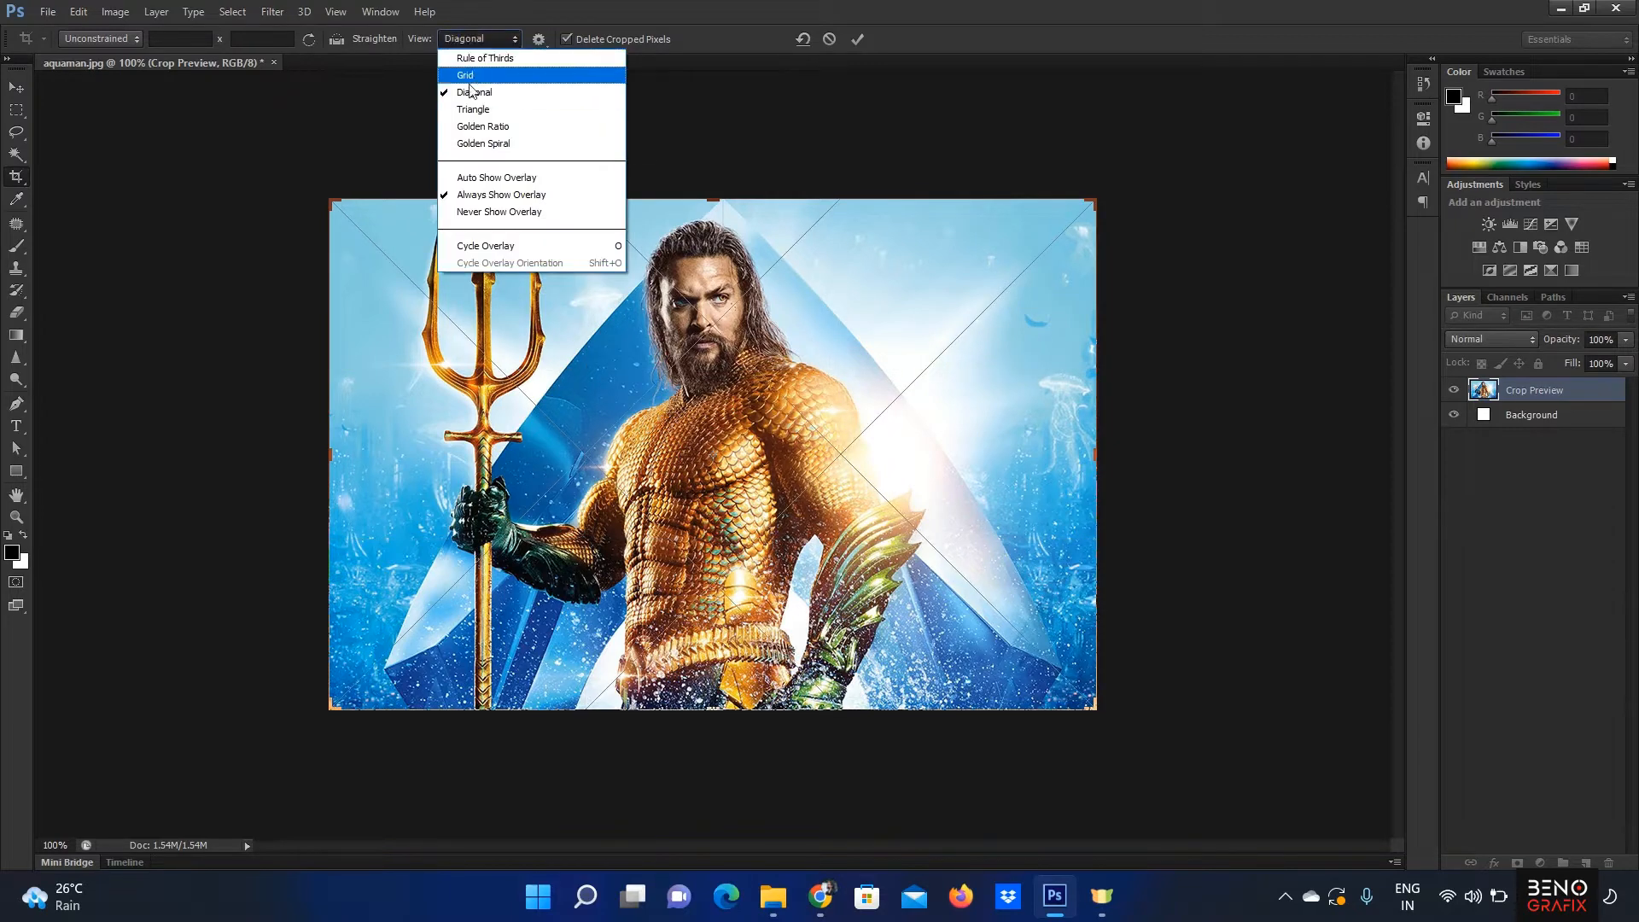
left_click(472, 109)
left_click(485, 40)
left_click(488, 59)
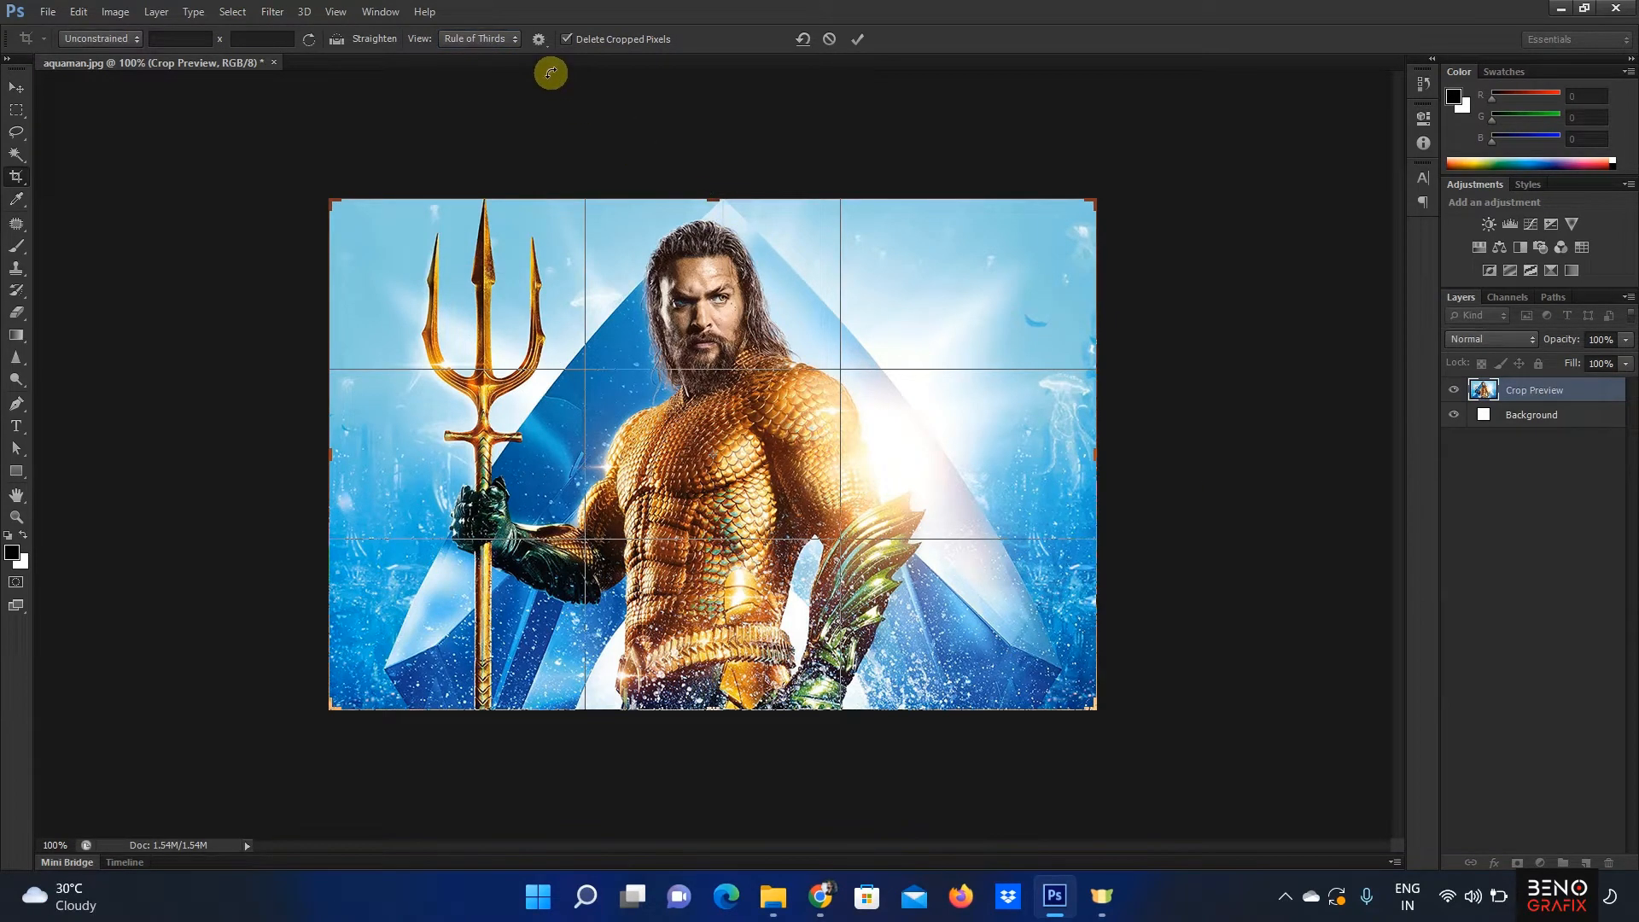
Step: Try the Golden Ratio crop overlay, cycle through the other overlay styles, and close the crop
left_click(484, 40)
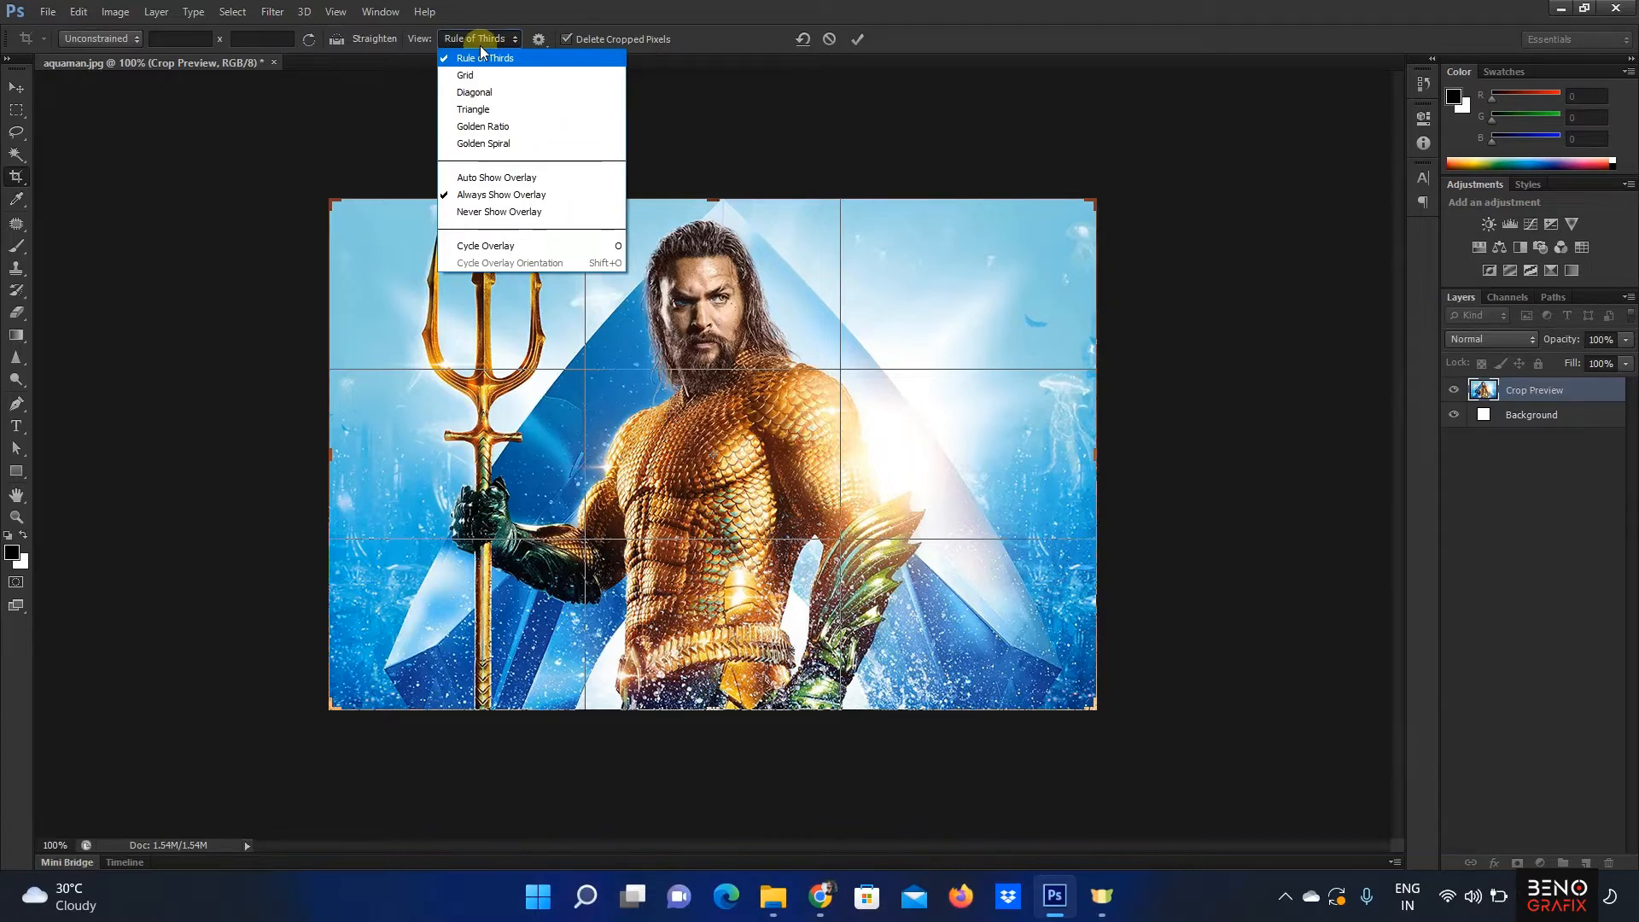
left_click(483, 126)
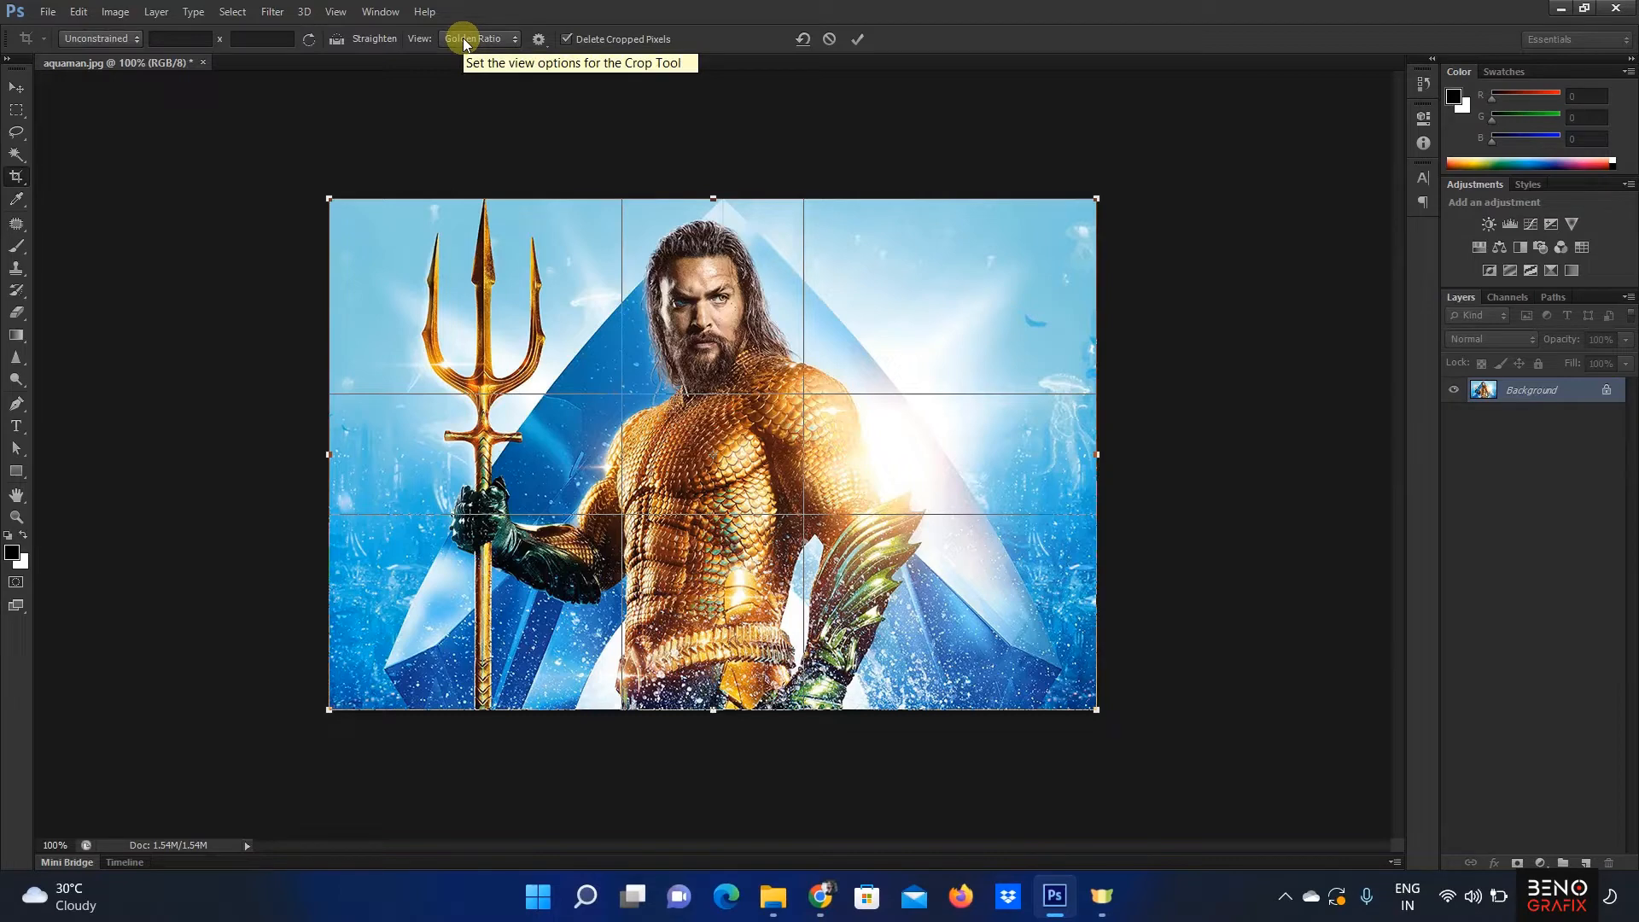
key("o")
key("o")
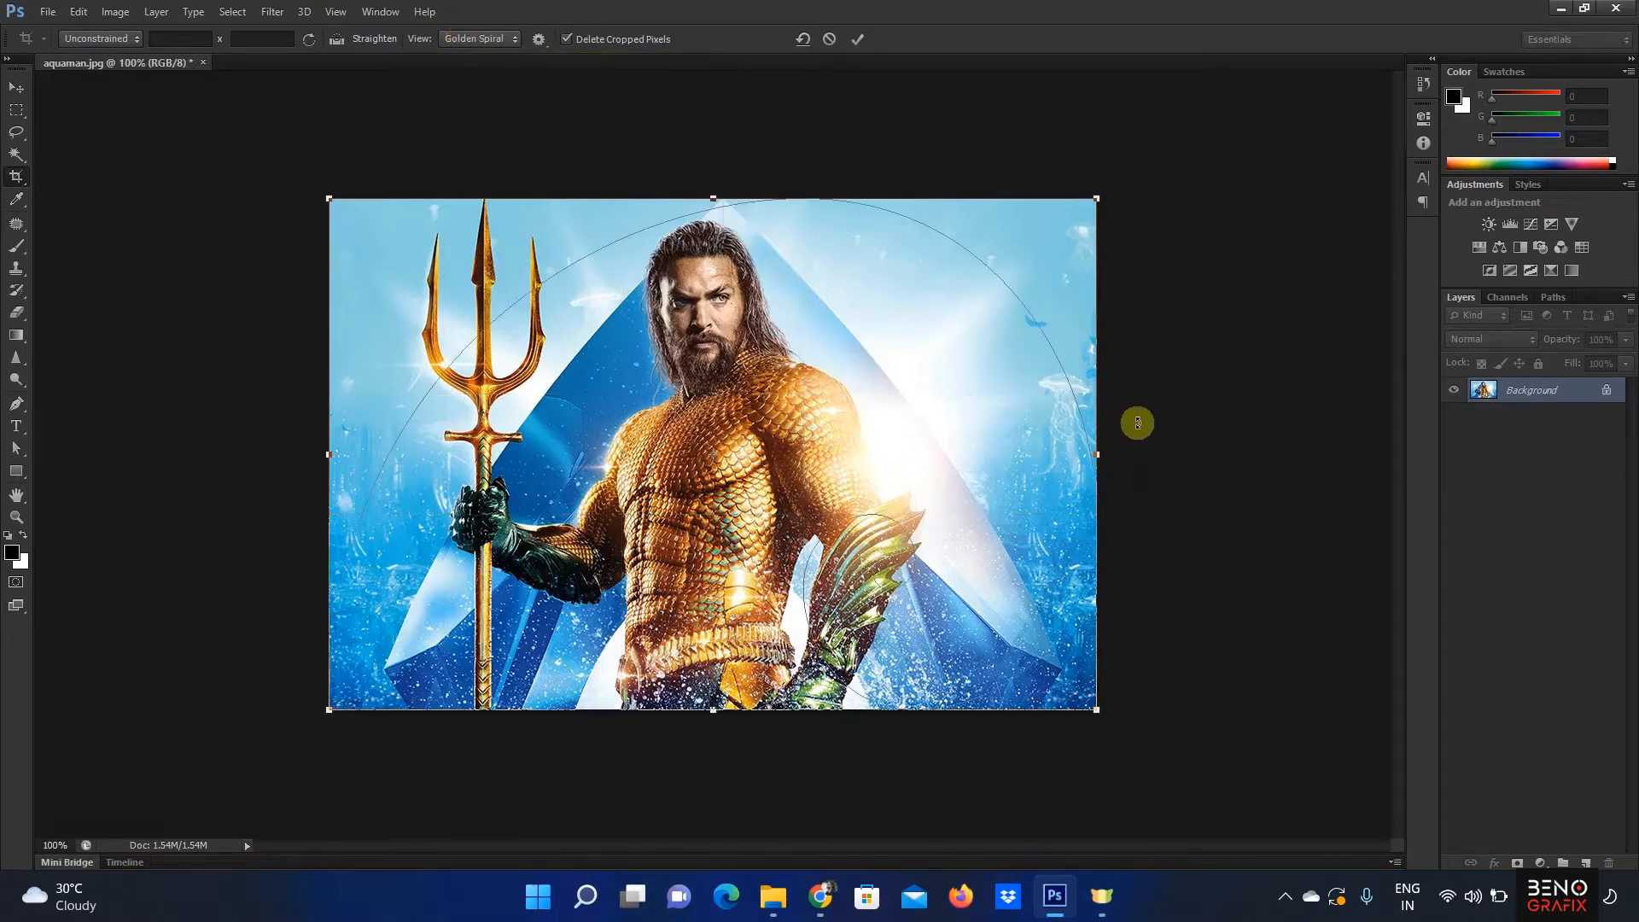
key("o")
key("o")
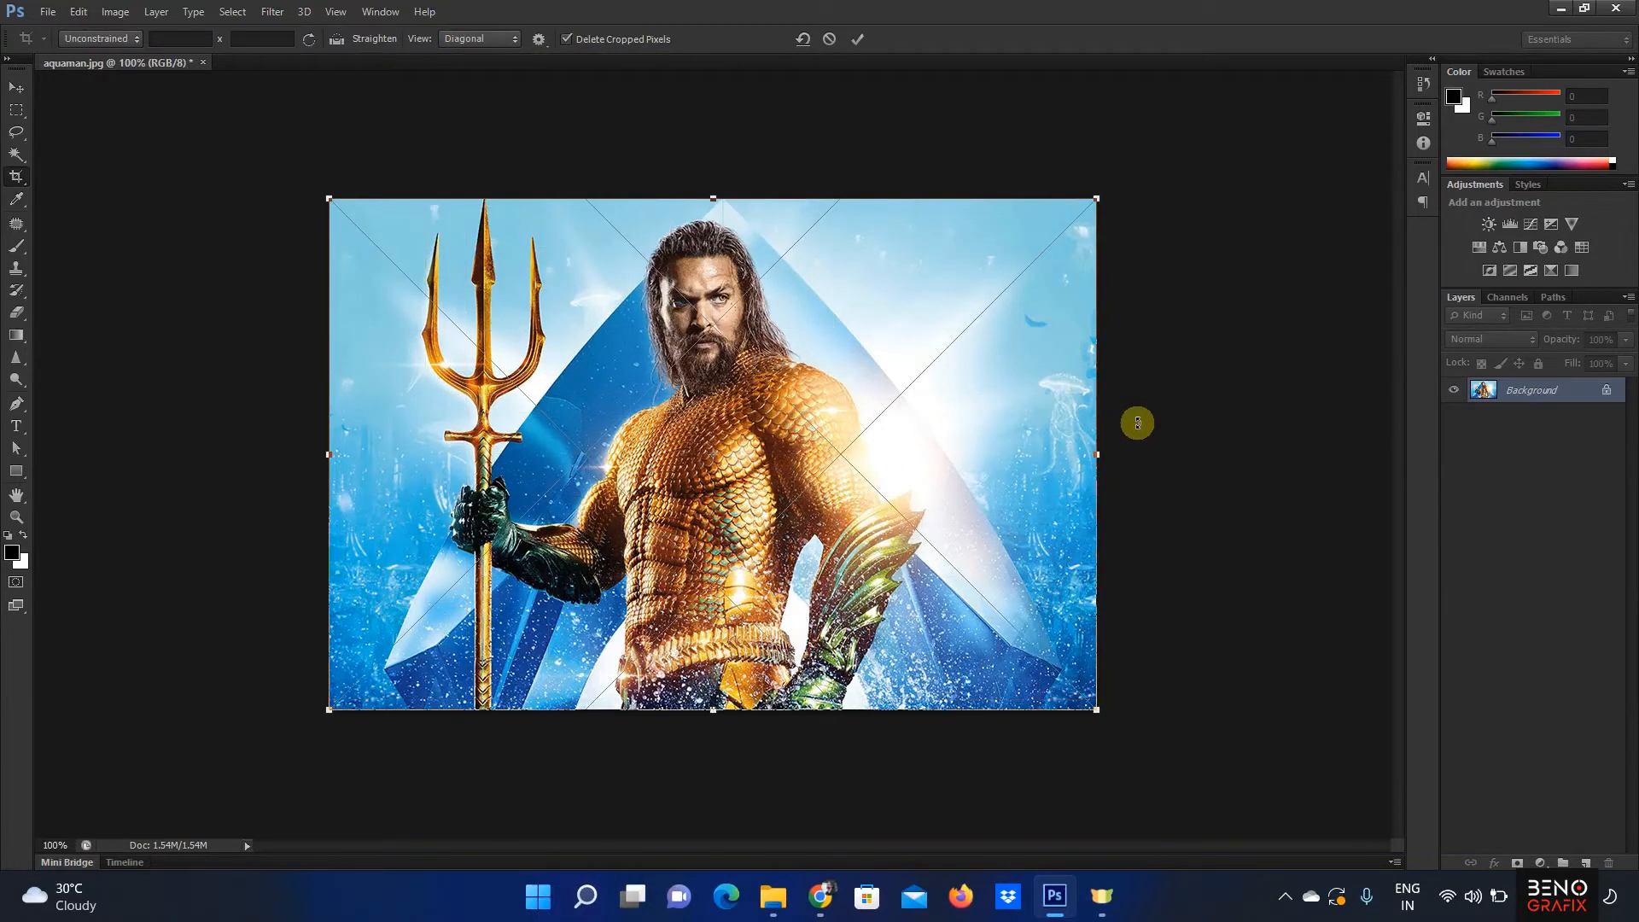
key("o")
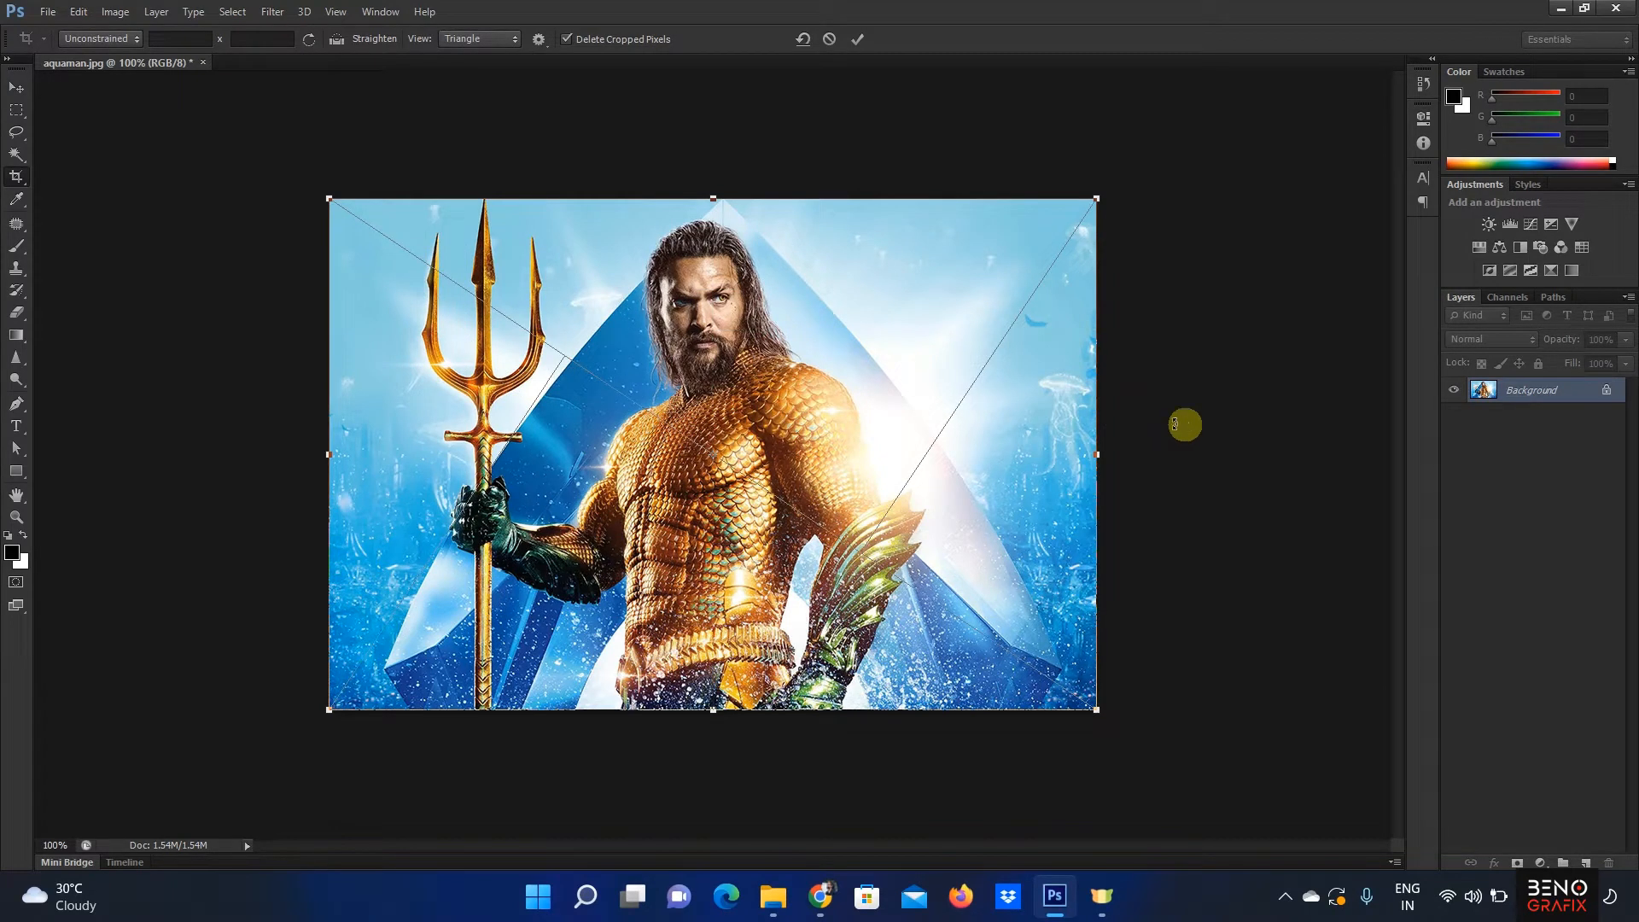
key("Return")
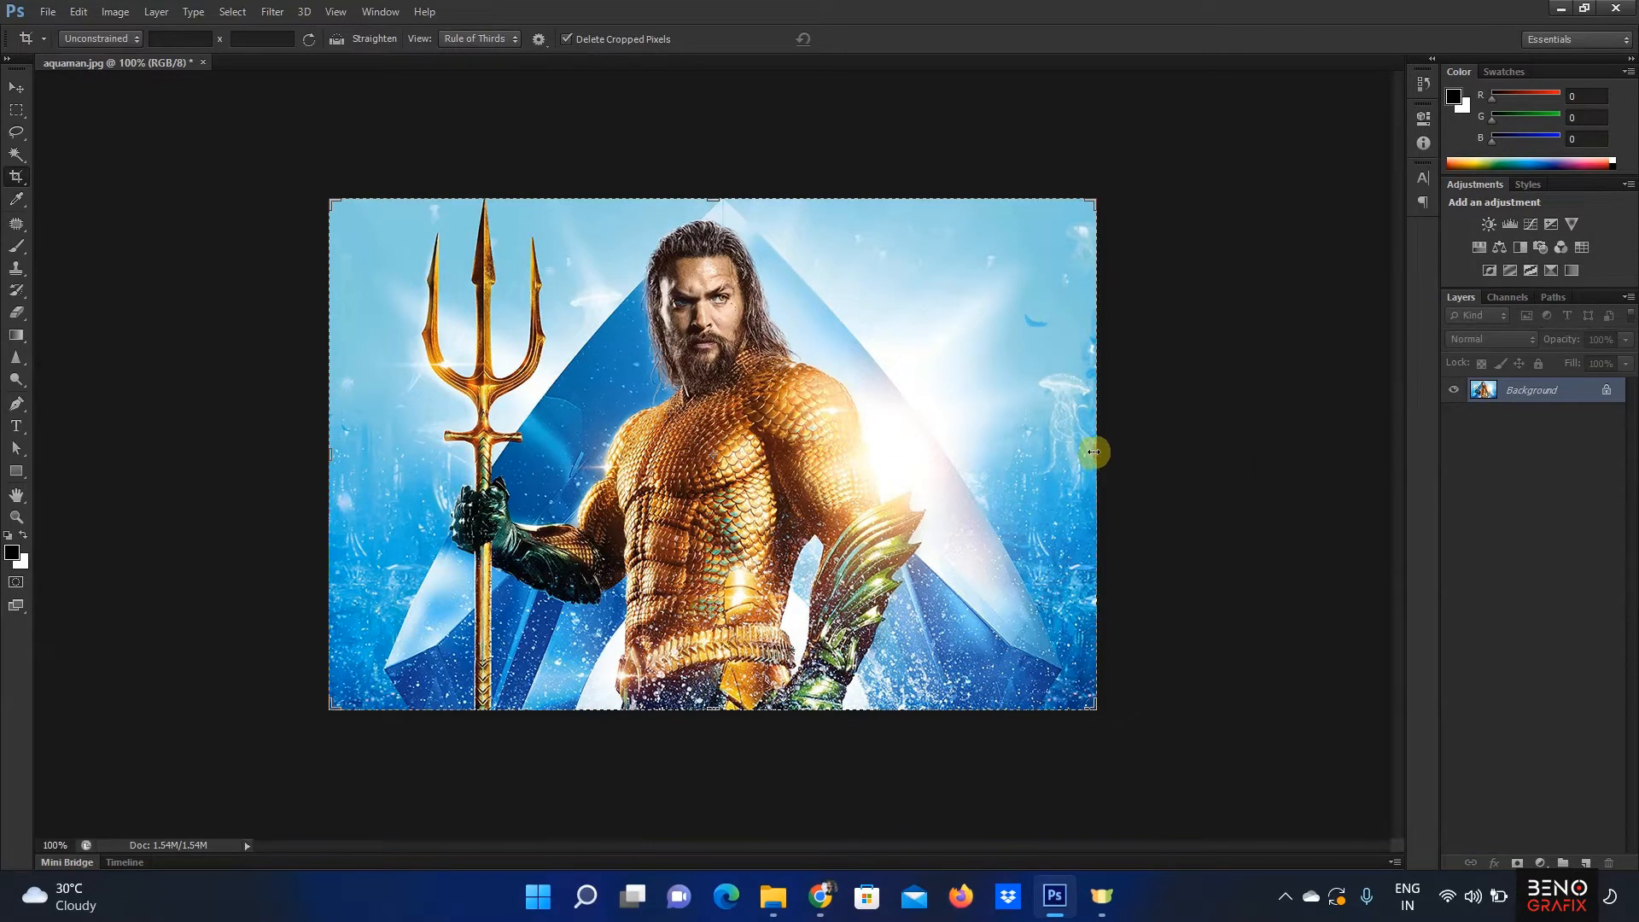
Step: Crop away the left and right sides of the image by pulling both edges inward, and undo the crop
left_click_drag(1094, 452, 1019, 454)
left_click_drag(409, 455, 443, 455)
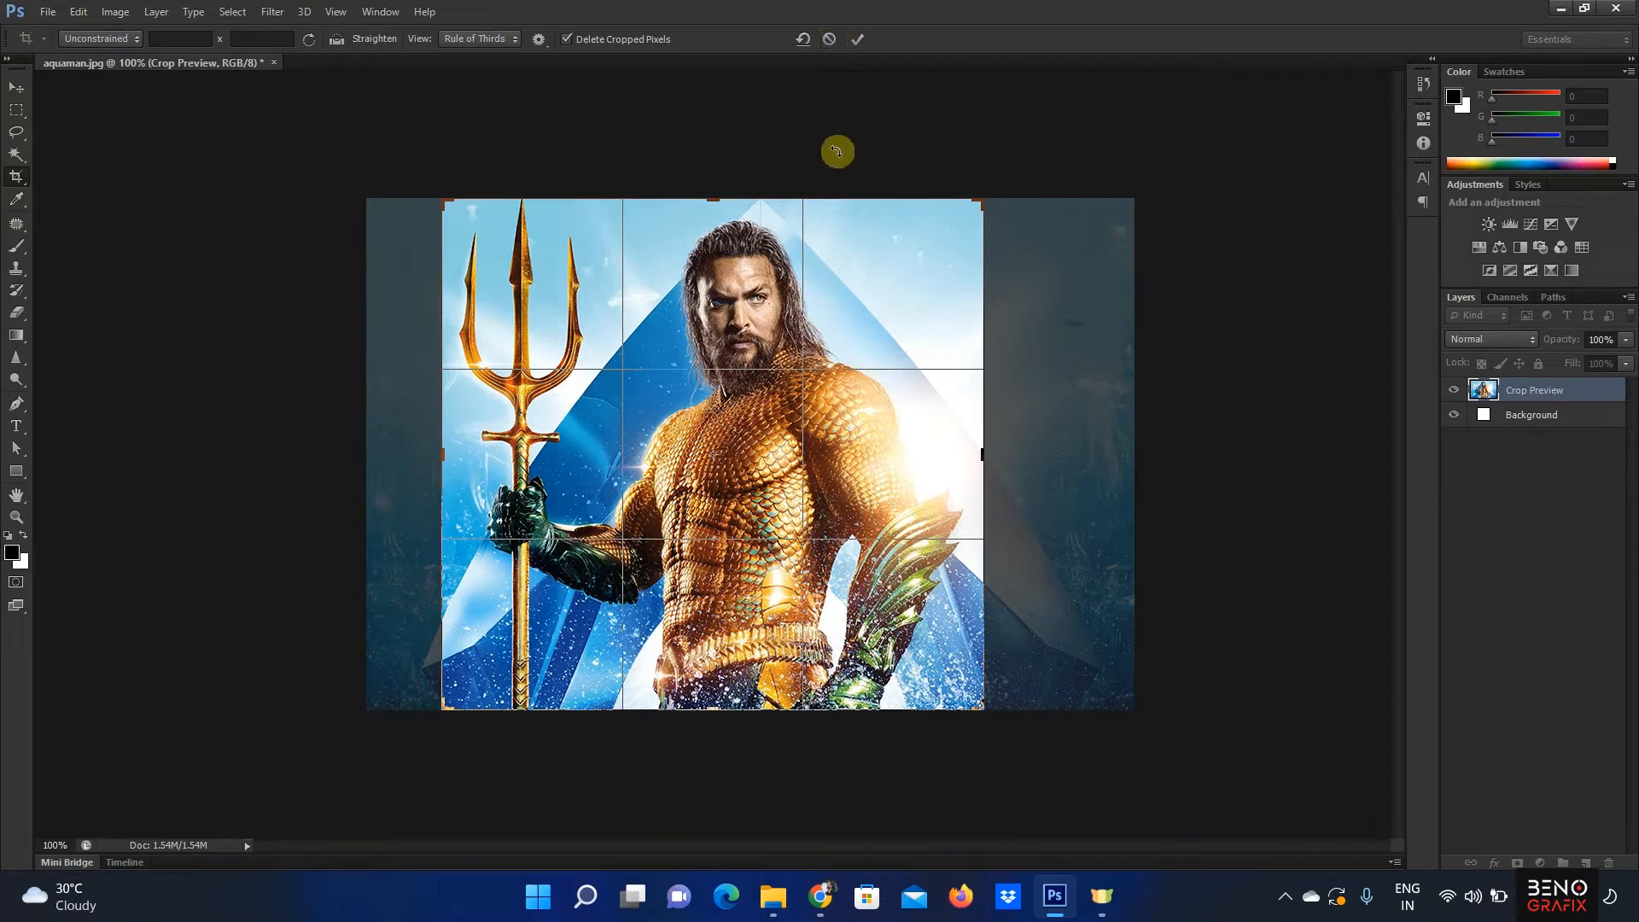
left_click(859, 39)
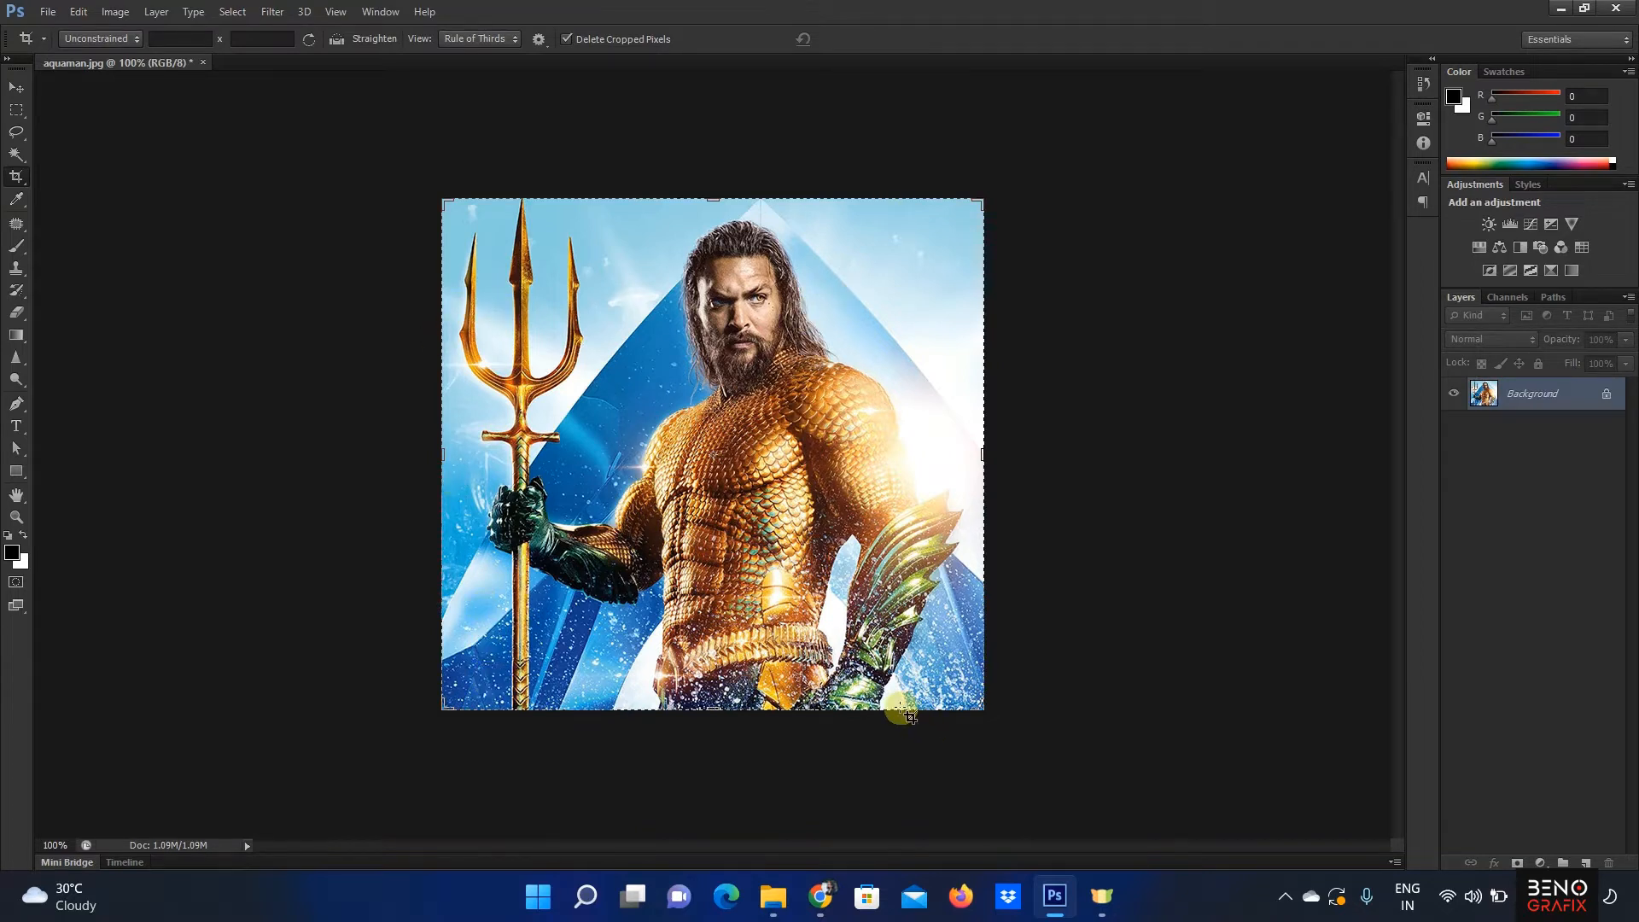
key("ctrl+z")
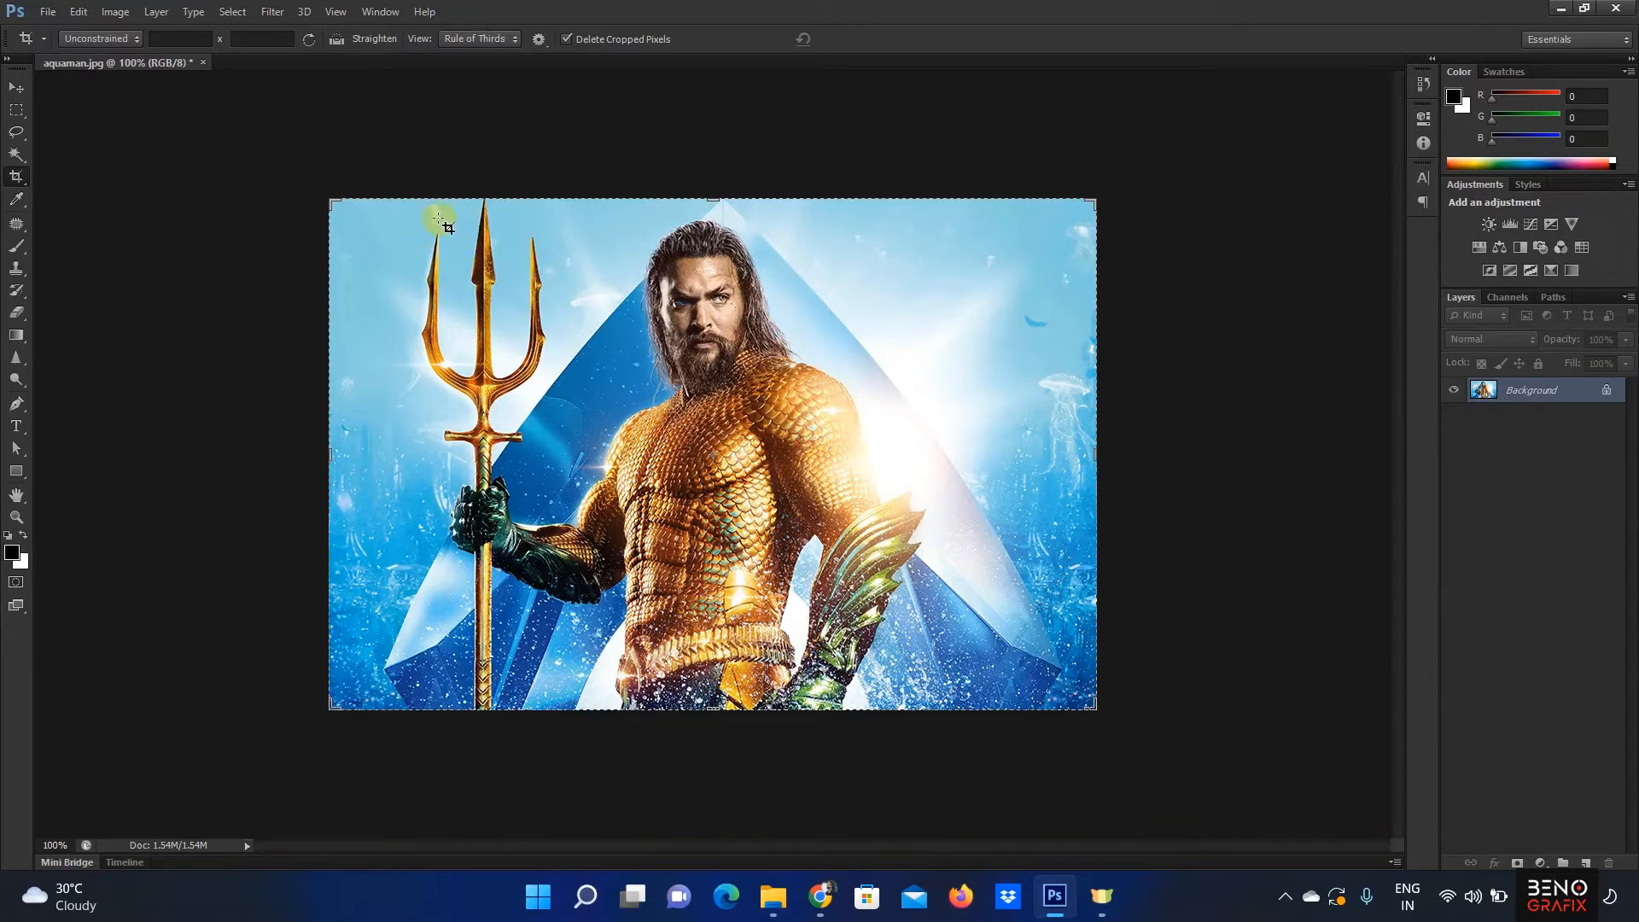
Step: Draw a crop box around the trident and the figure's upper body, and reposition the image inside it
left_click_drag(418, 221, 873, 667)
mouse_move(766, 535)
left_mouse_down()
mouse_move(741, 554)
mouse_move(770, 557)
left_mouse_up()
mouse_move(794, 492)
left_mouse_down()
mouse_move(719, 489)
mouse_move(801, 491)
left_mouse_up()
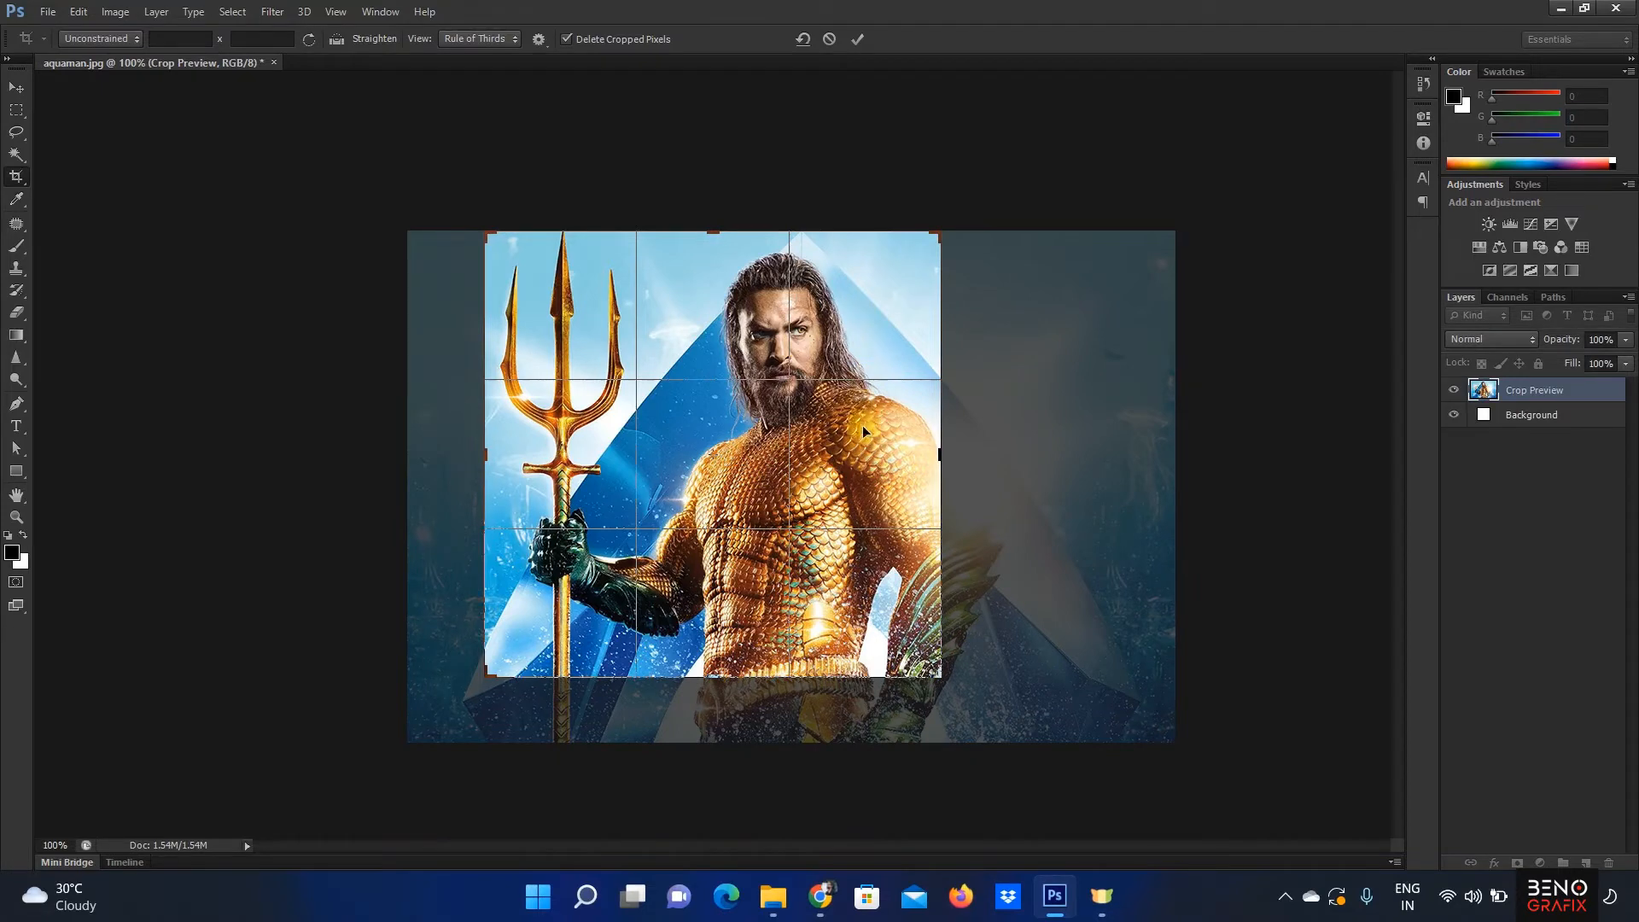
left_click_drag(848, 437, 858, 436)
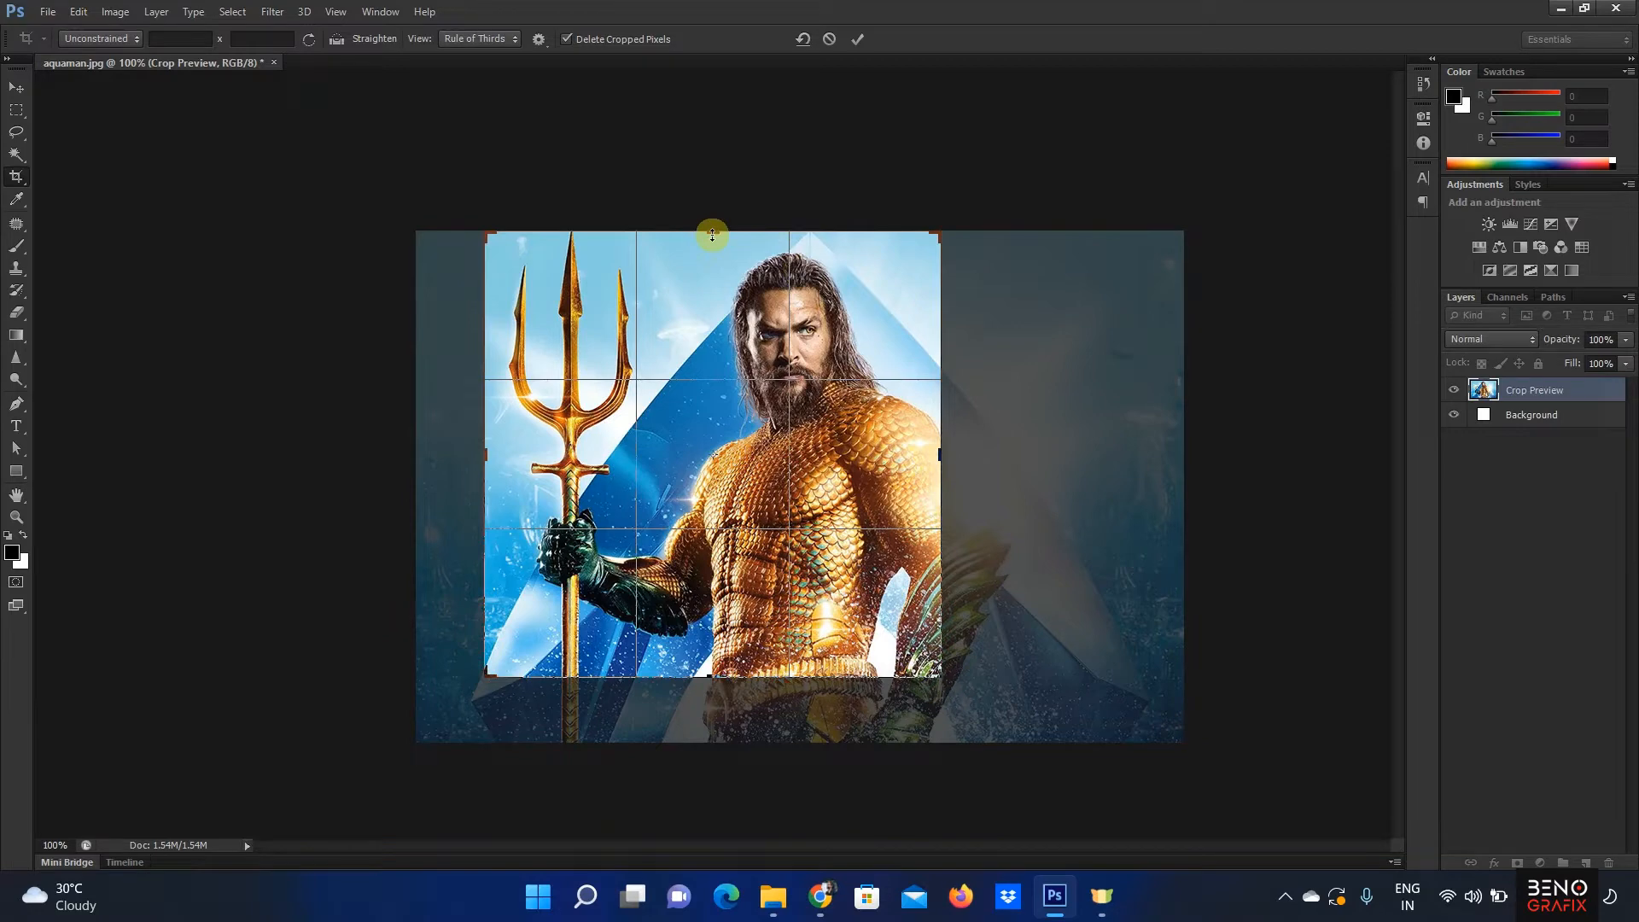
Step: Widen the crop box symmetrically, try extending it above the image, apply the crop with its original height, and undo it
left_click_drag(712, 231, 709, 170)
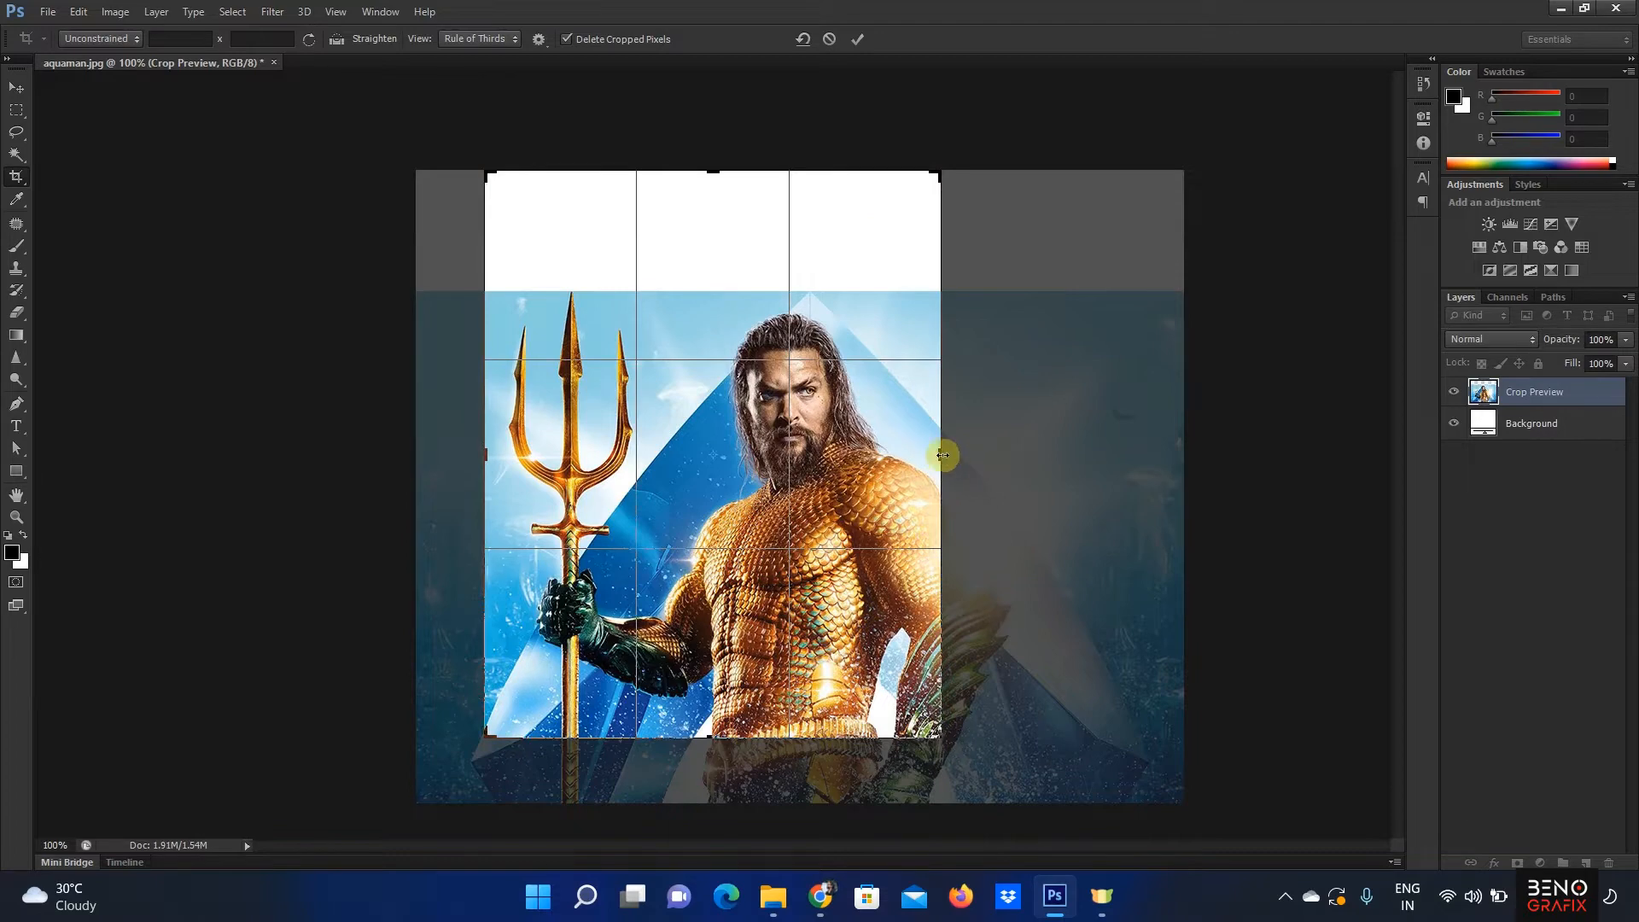
mouse_move(940, 454)
left_mouse_down()
mouse_move(1152, 453)
mouse_move(956, 455)
left_mouse_up()
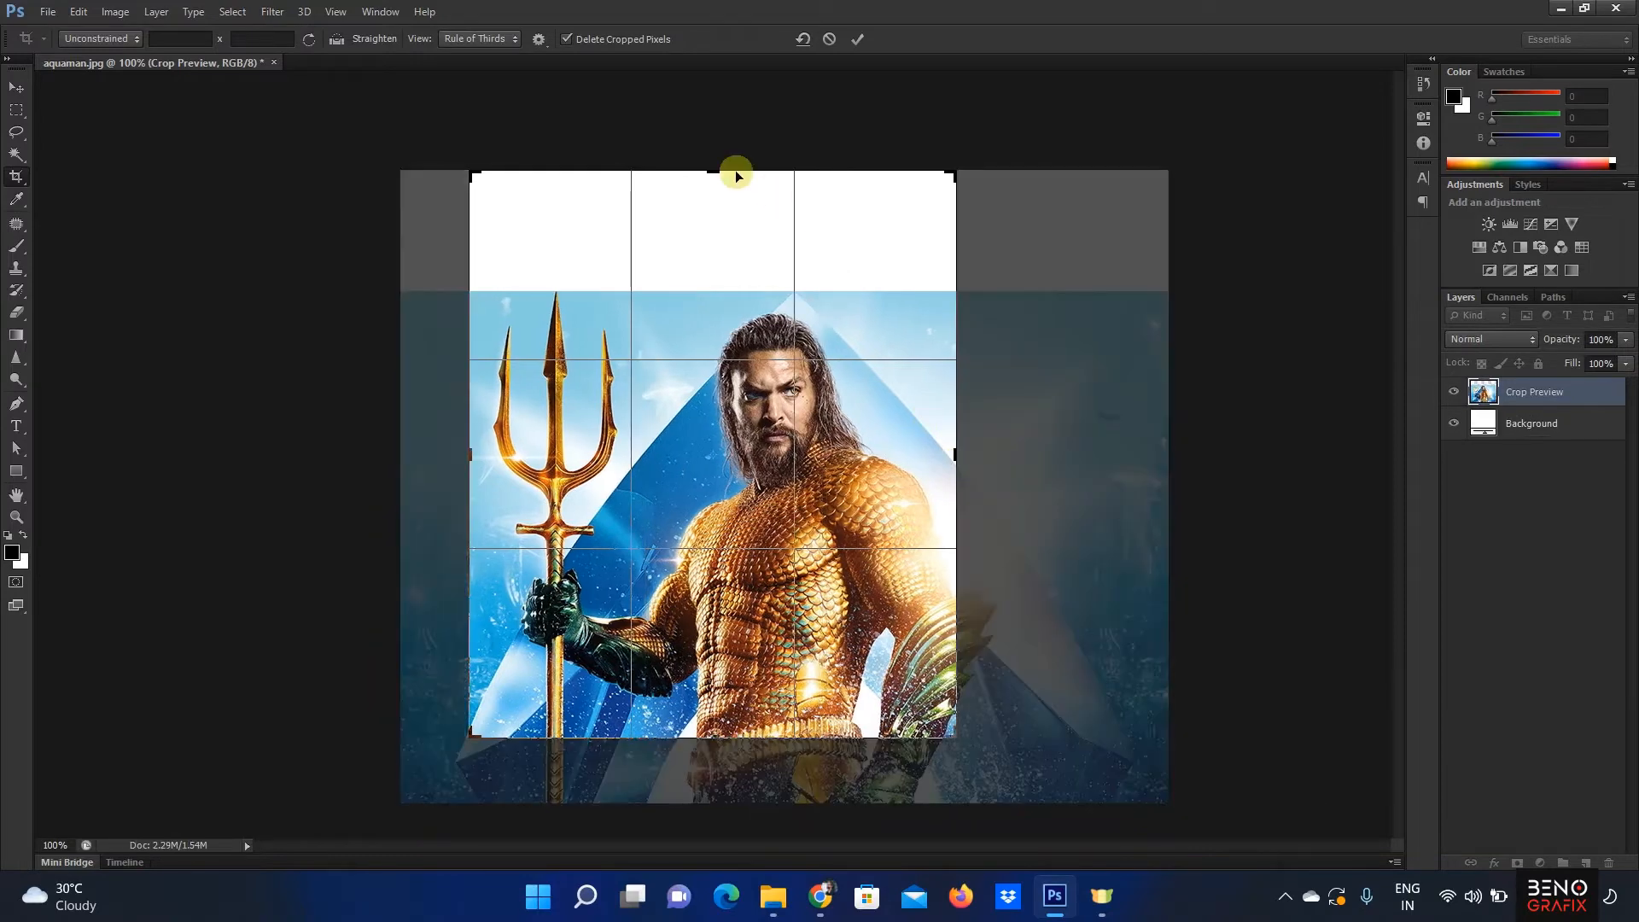
left_click_drag(714, 168, 713, 230)
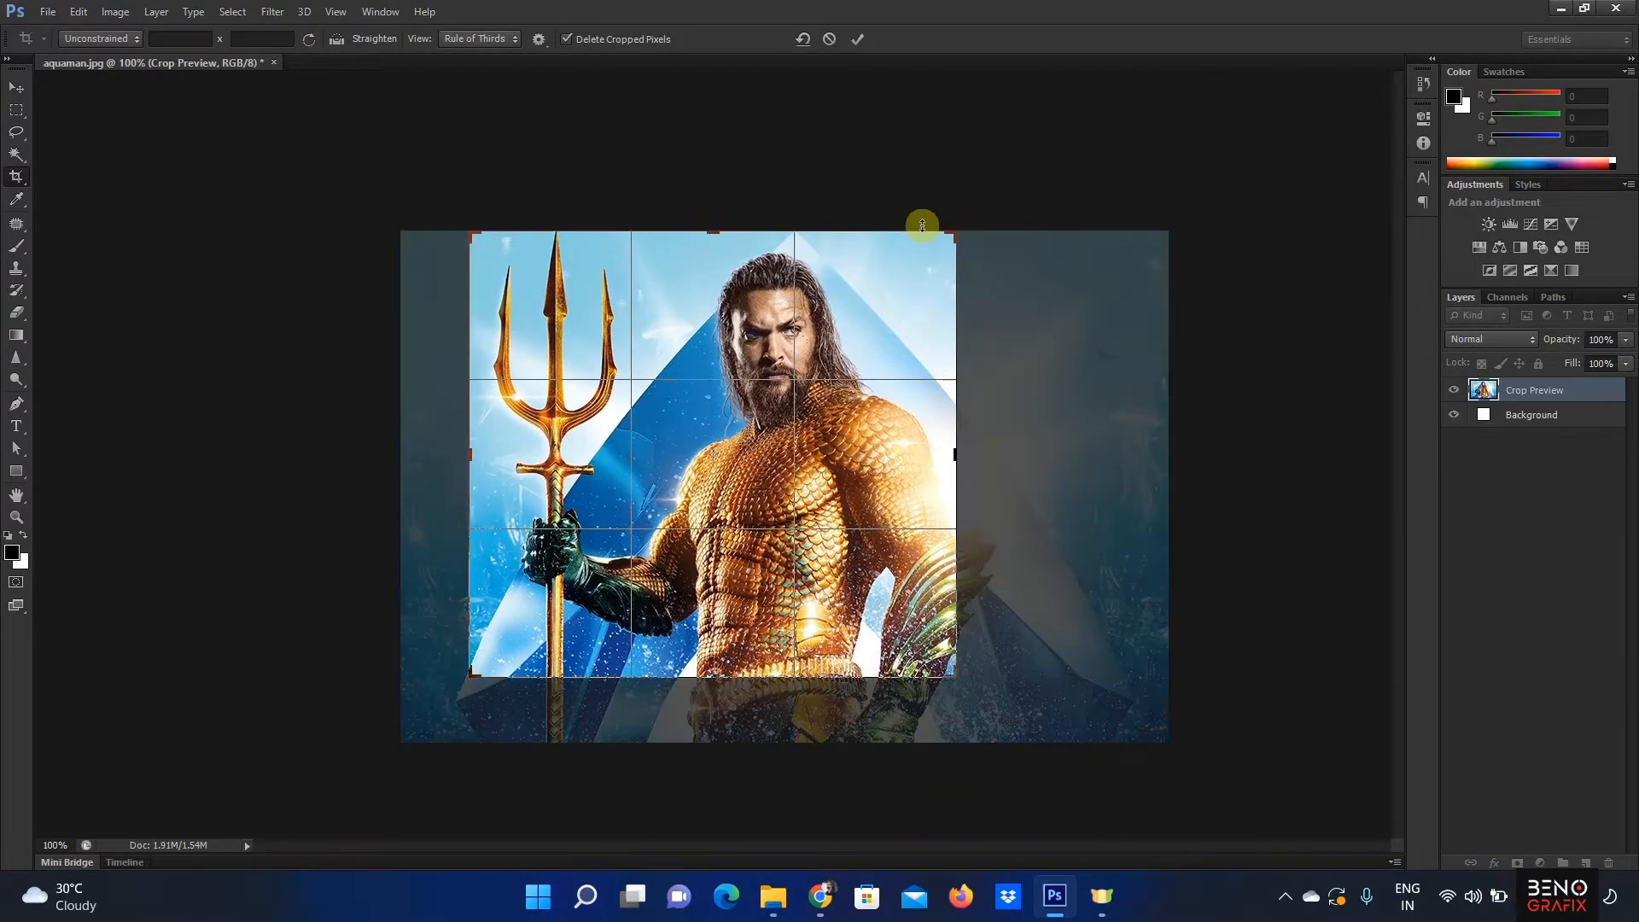
left_click(857, 40)
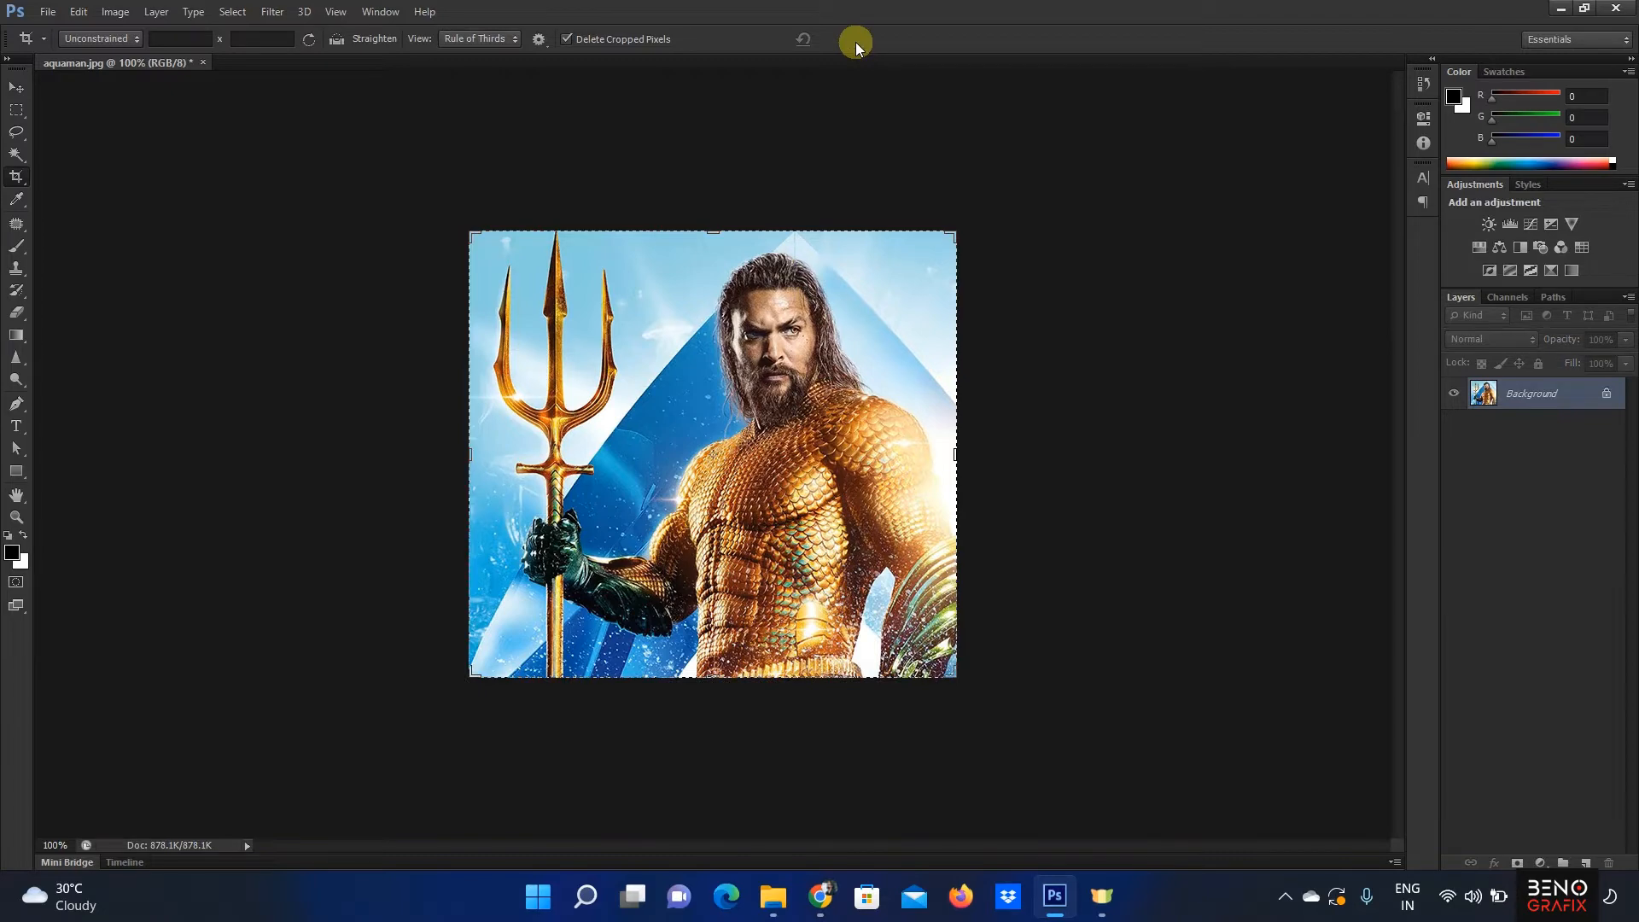
key("ctrl+z")
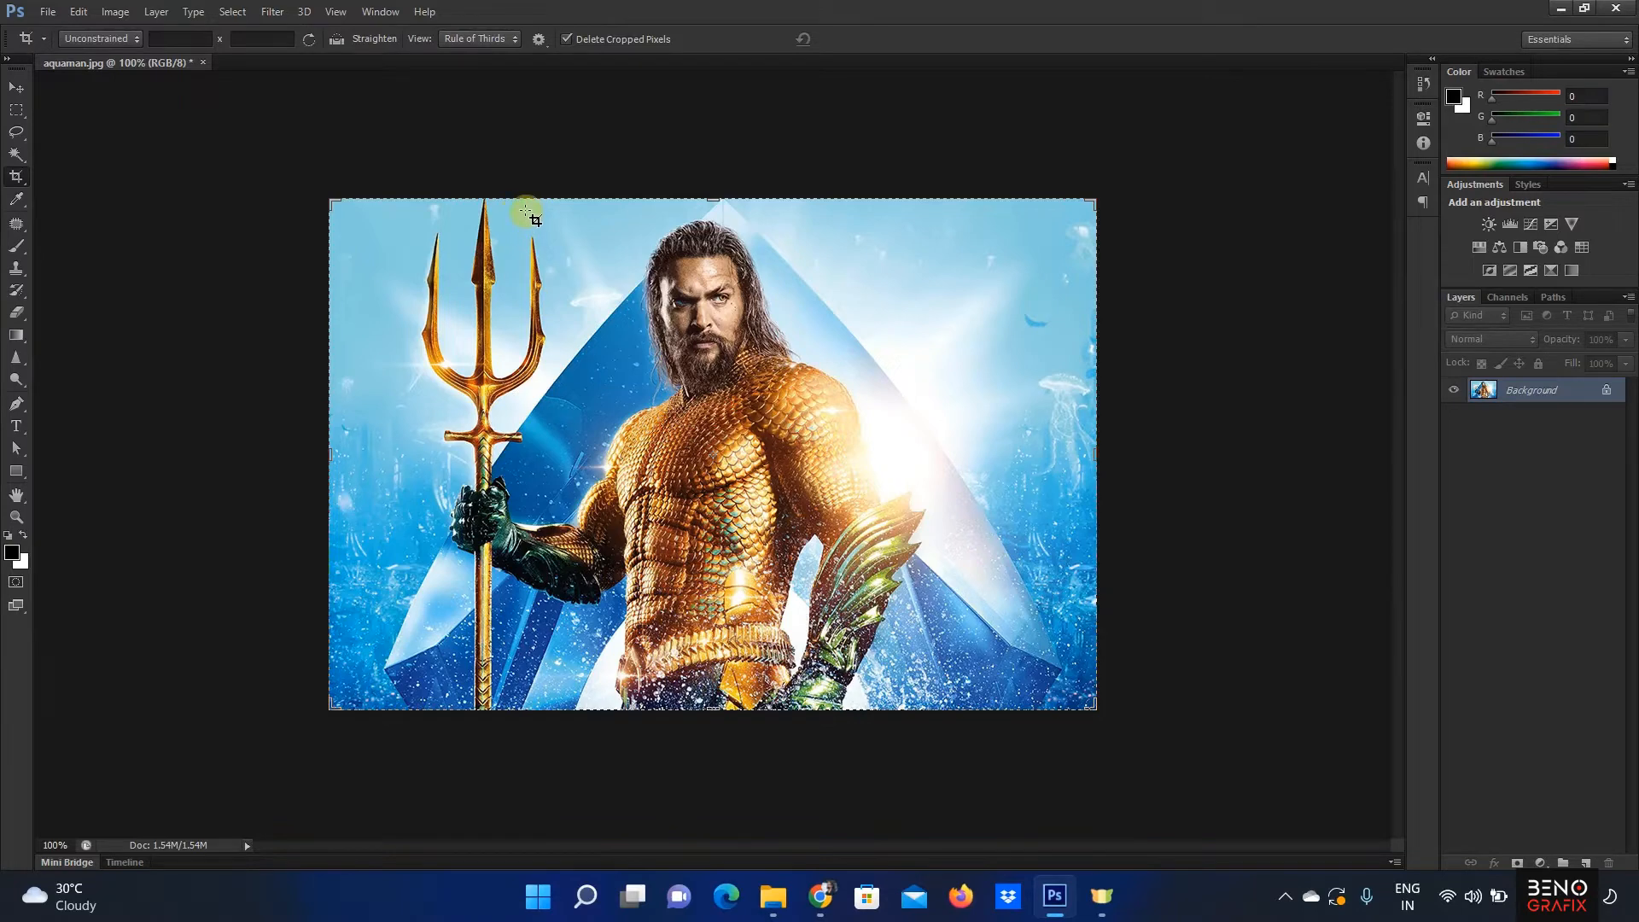
Step: Crop the image to a square around the figure with the picture rotated clockwise by about 46°
left_click_drag(528, 215, 882, 698)
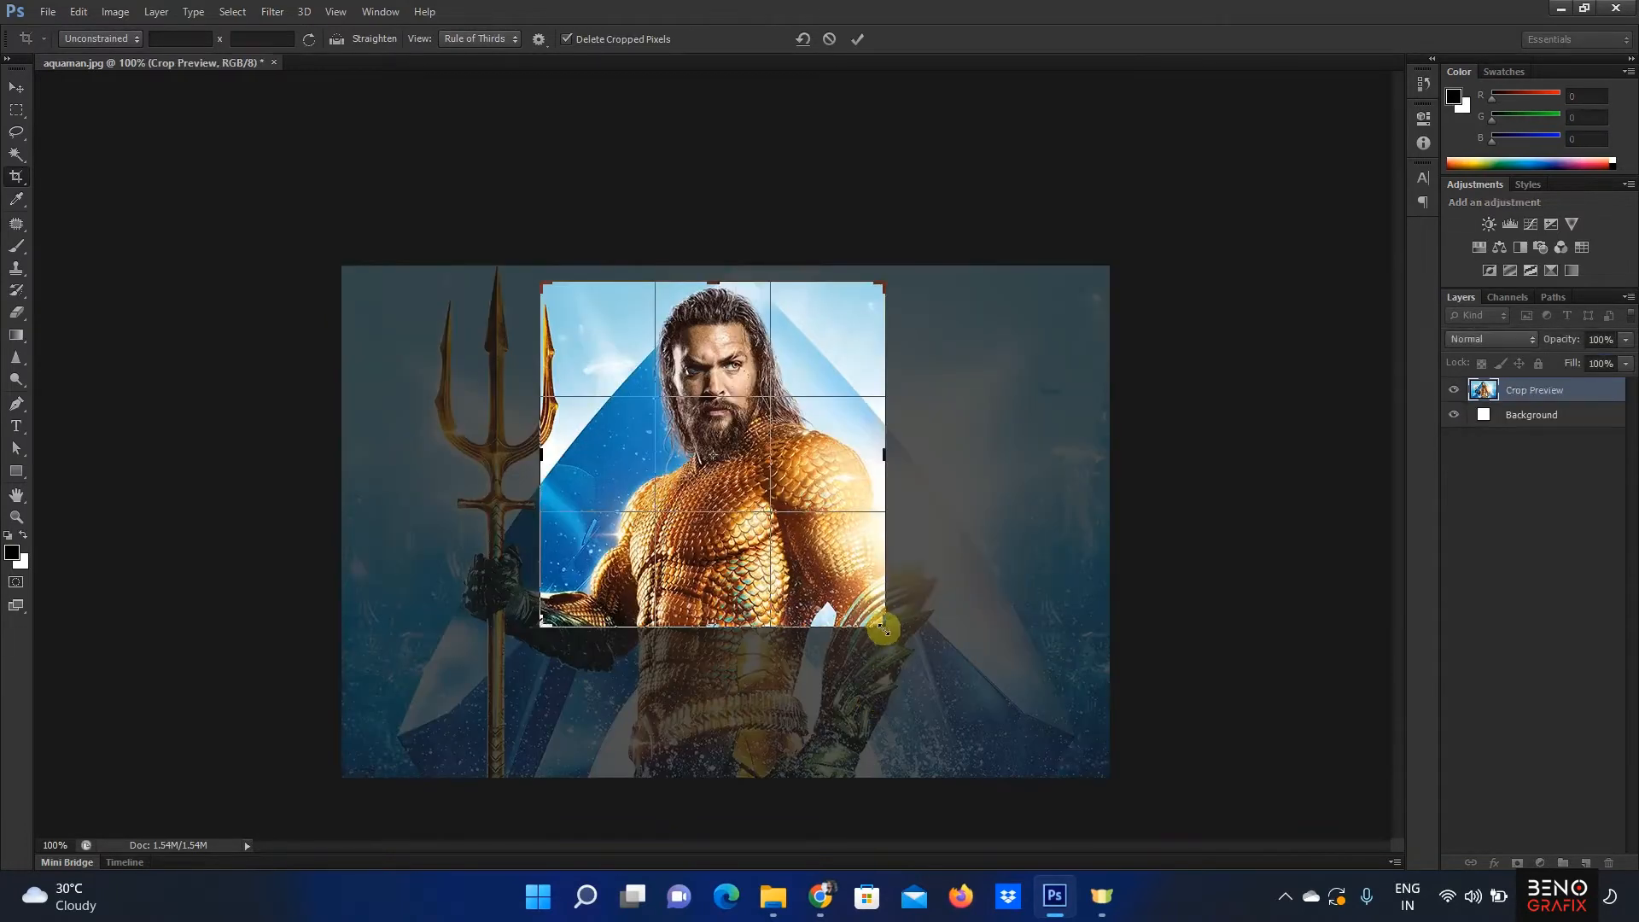
mouse_move(885, 624)
left_mouse_down()
mouse_move(905, 639)
mouse_move(875, 597)
mouse_move(891, 639)
left_mouse_up()
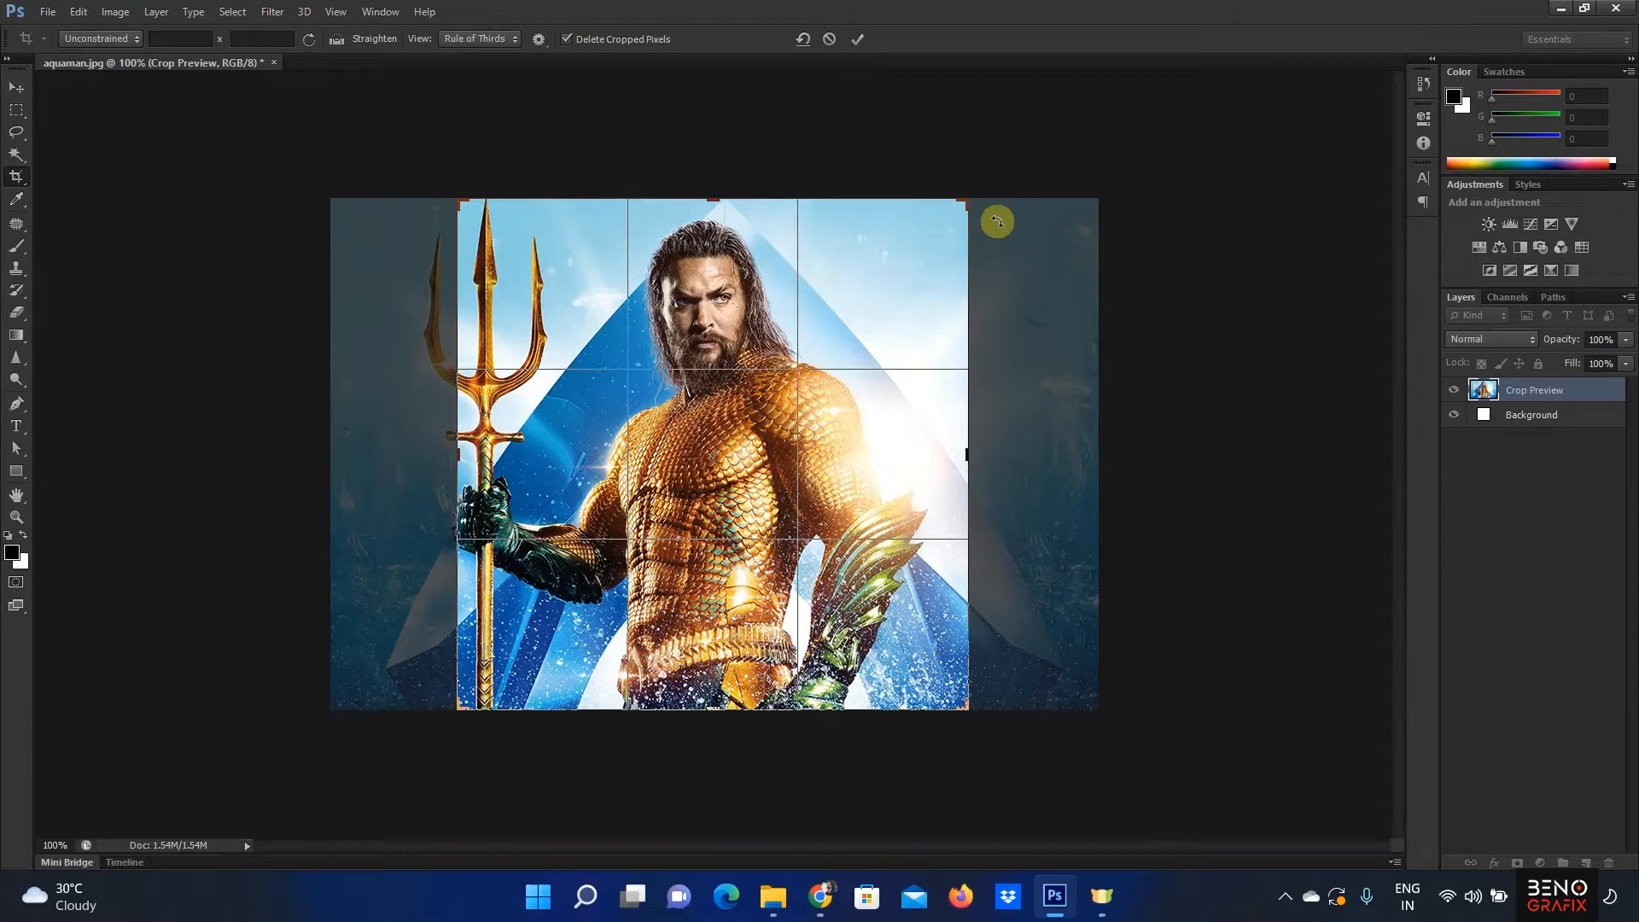
left_click_drag(999, 223, 1060, 239)
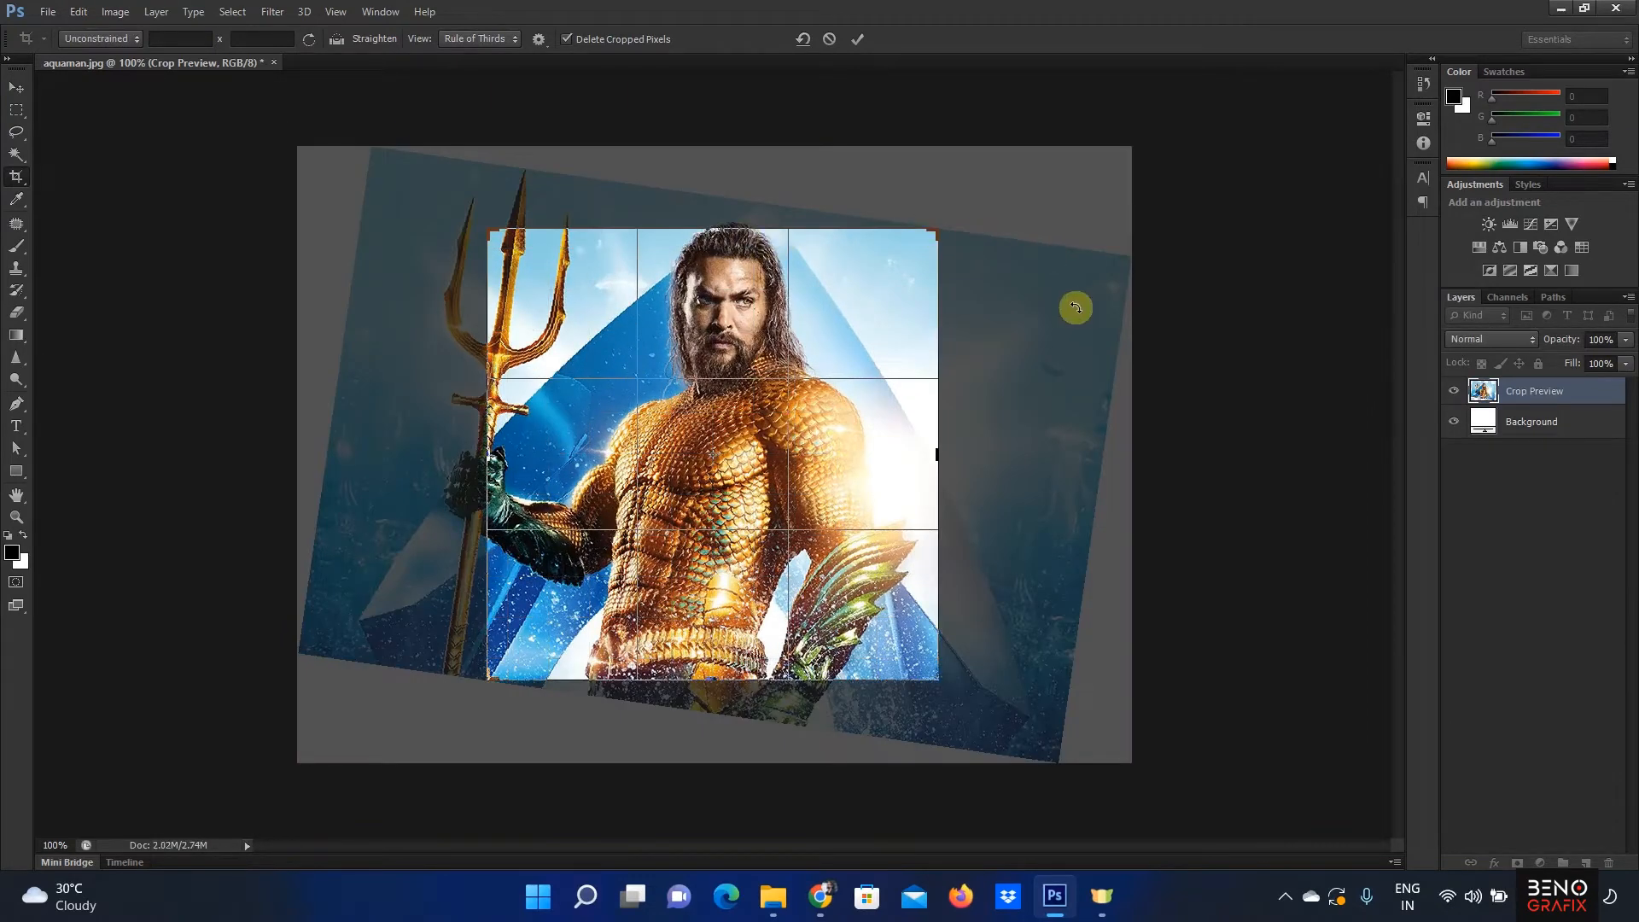
left_click_drag(1061, 344, 1153, 622)
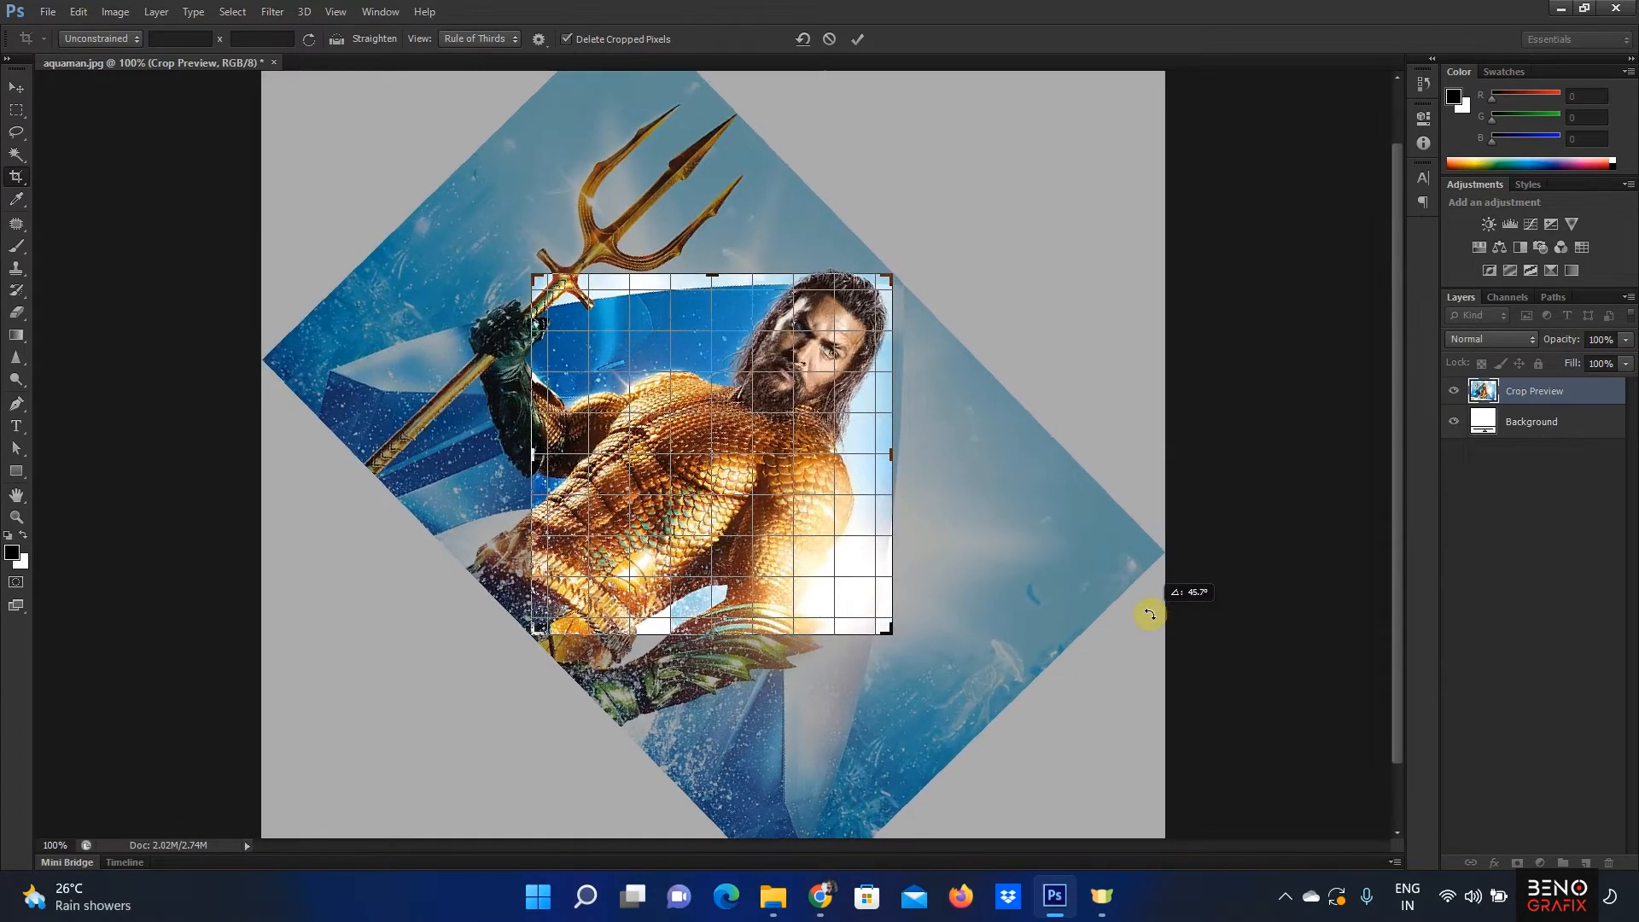
left_click(854, 39)
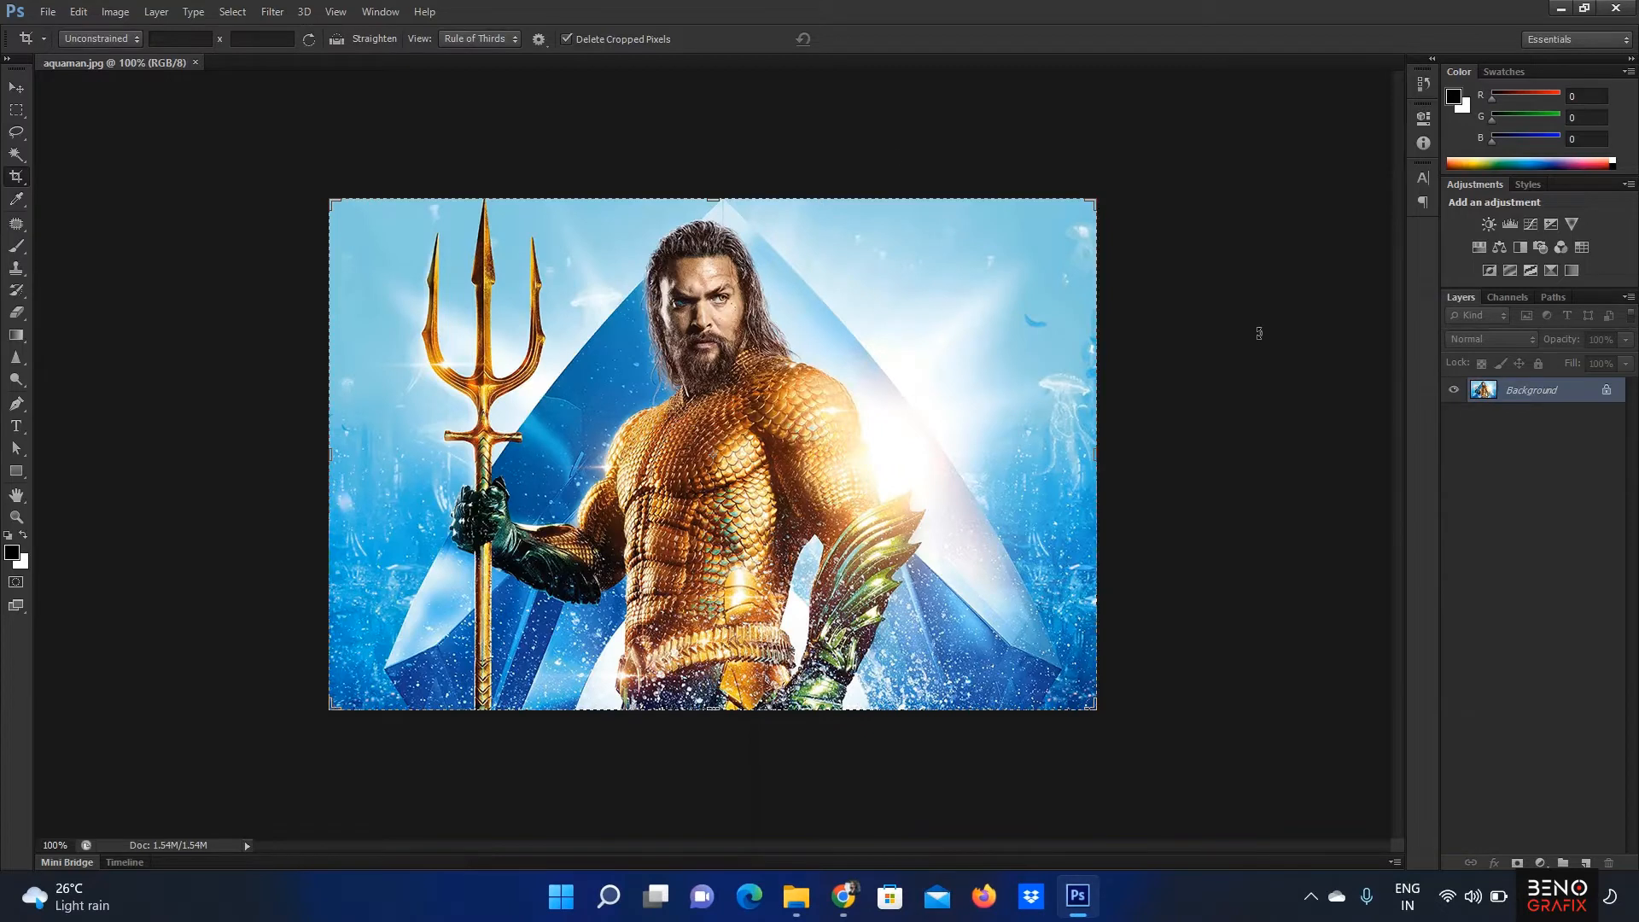
Step: Set the crop to a fixed aspect ratio of 1 : 3 using the Ratio option
left_click(119, 39)
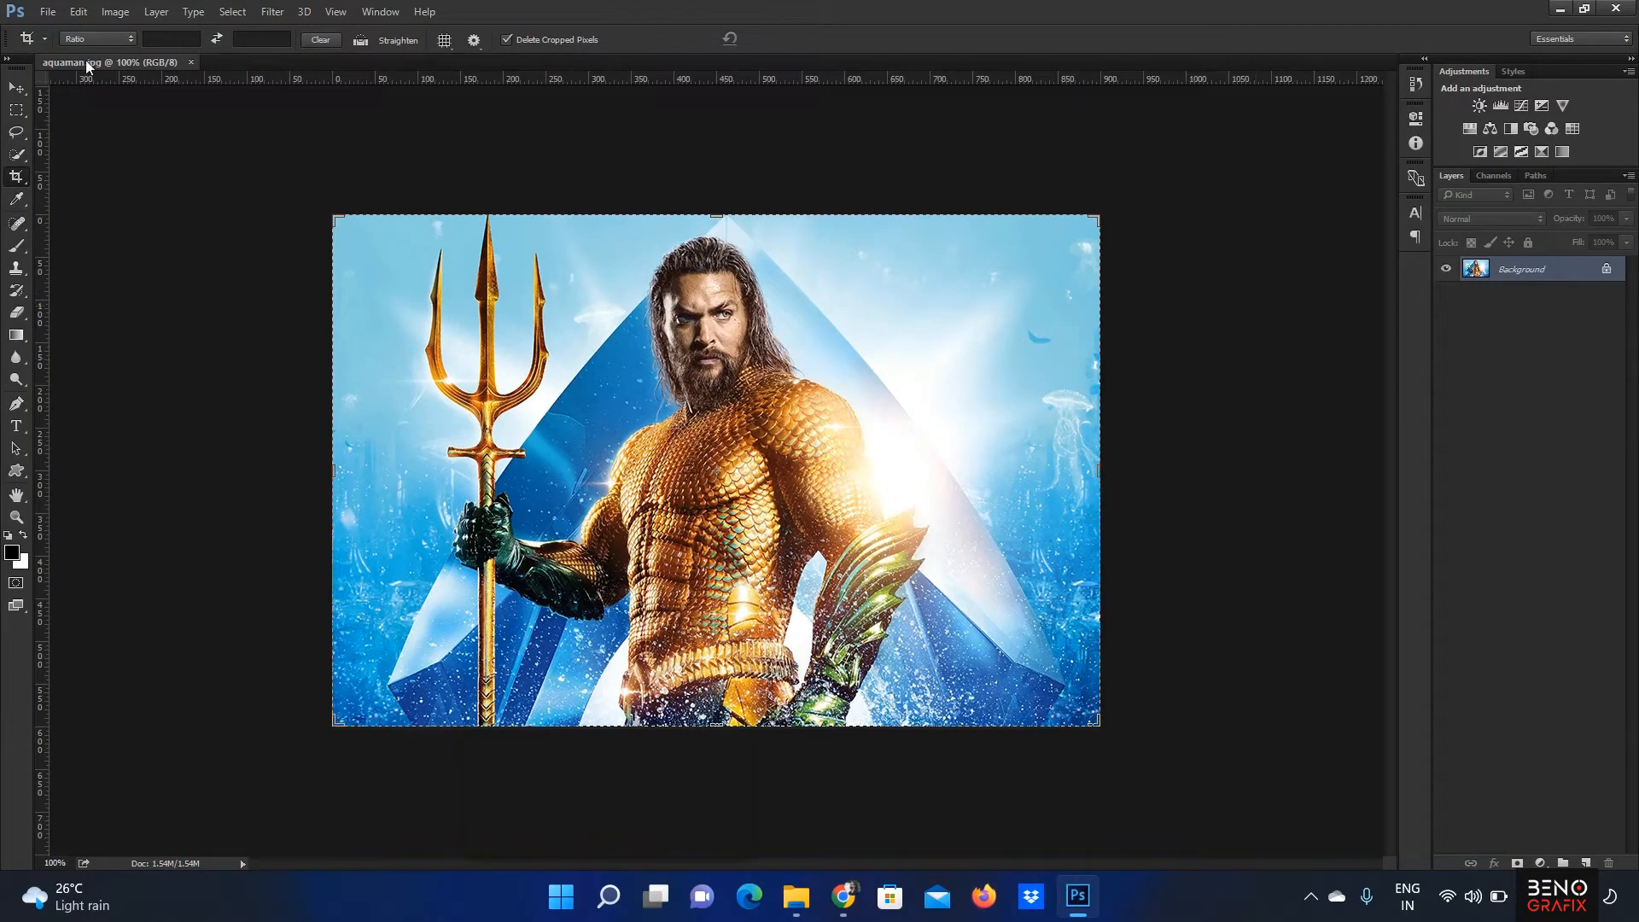
left_click(96, 39)
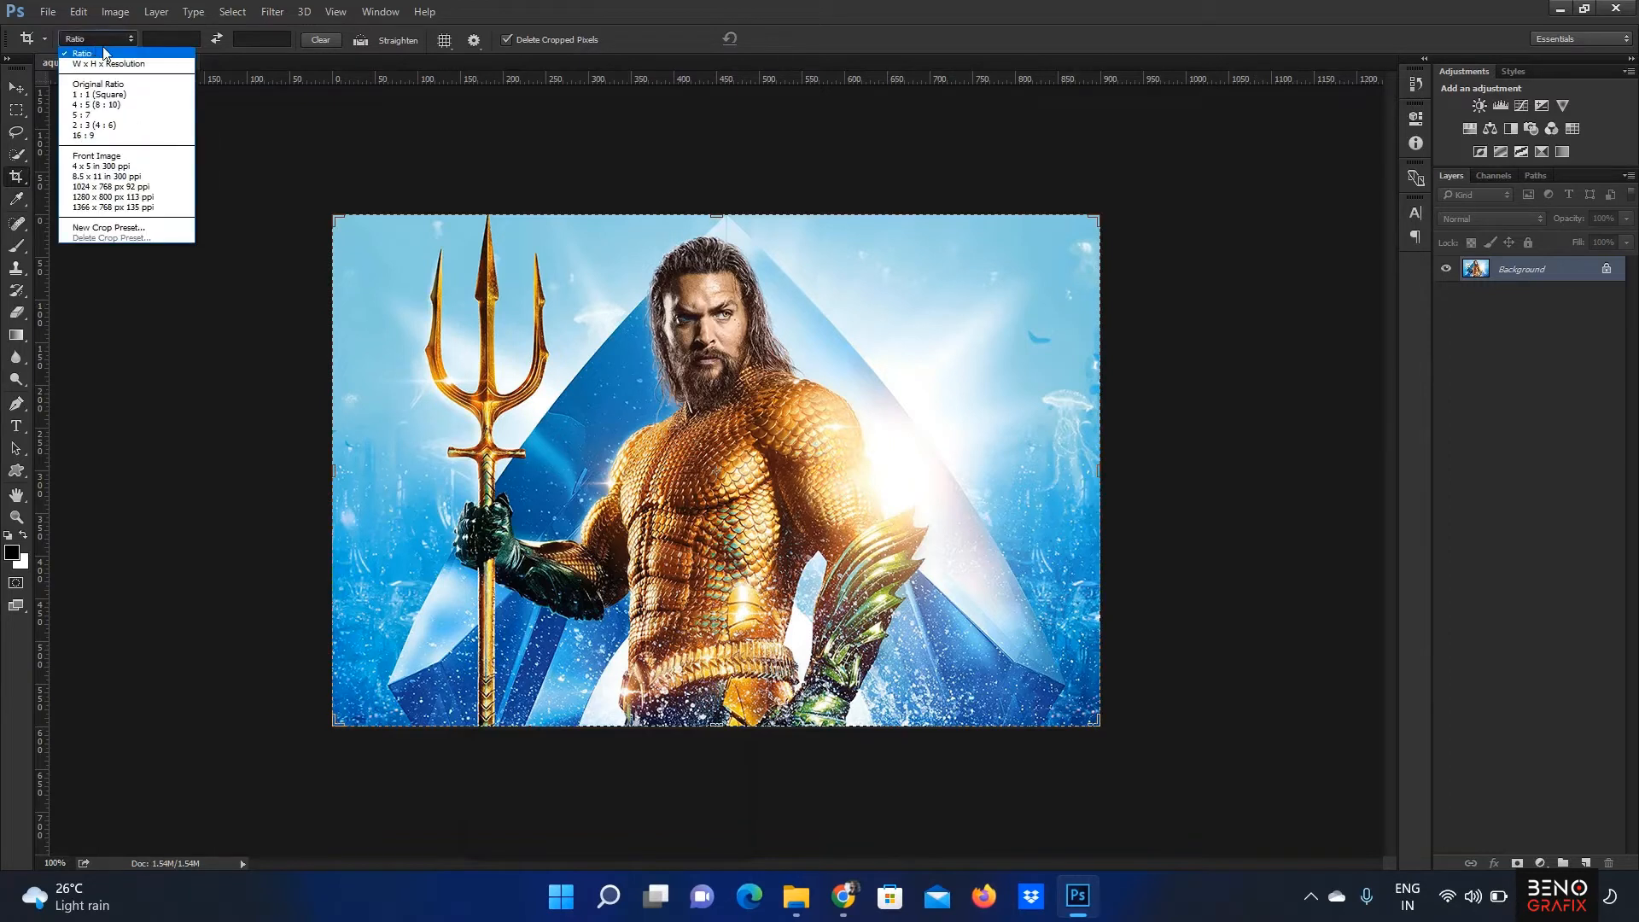
left_click(177, 39)
left_click(176, 38)
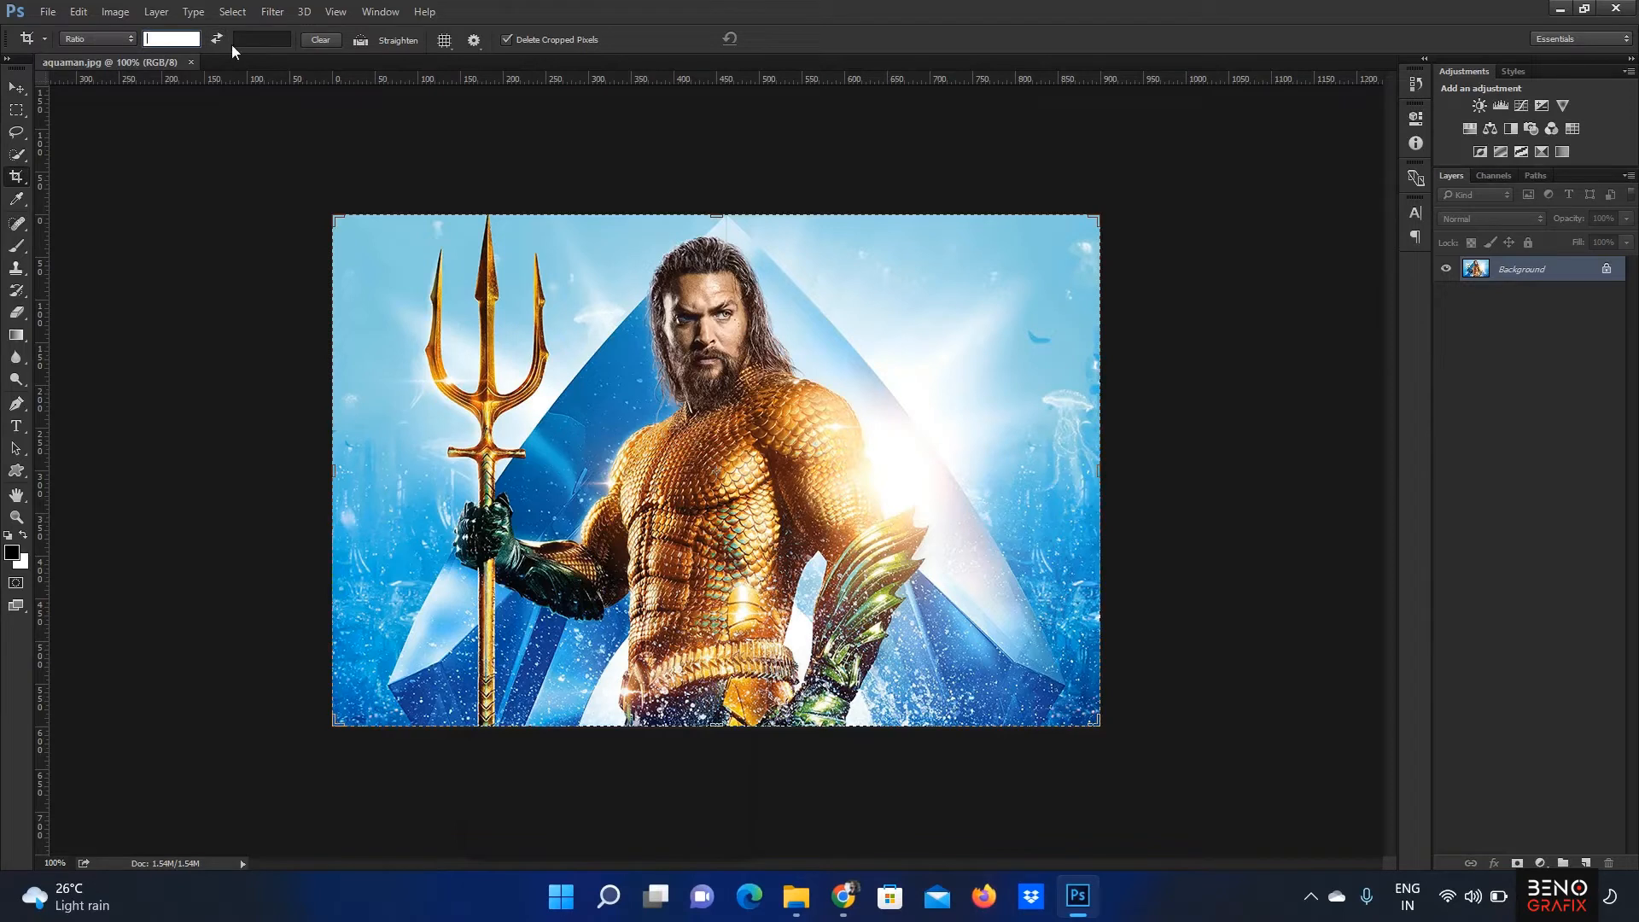
left_click(254, 40)
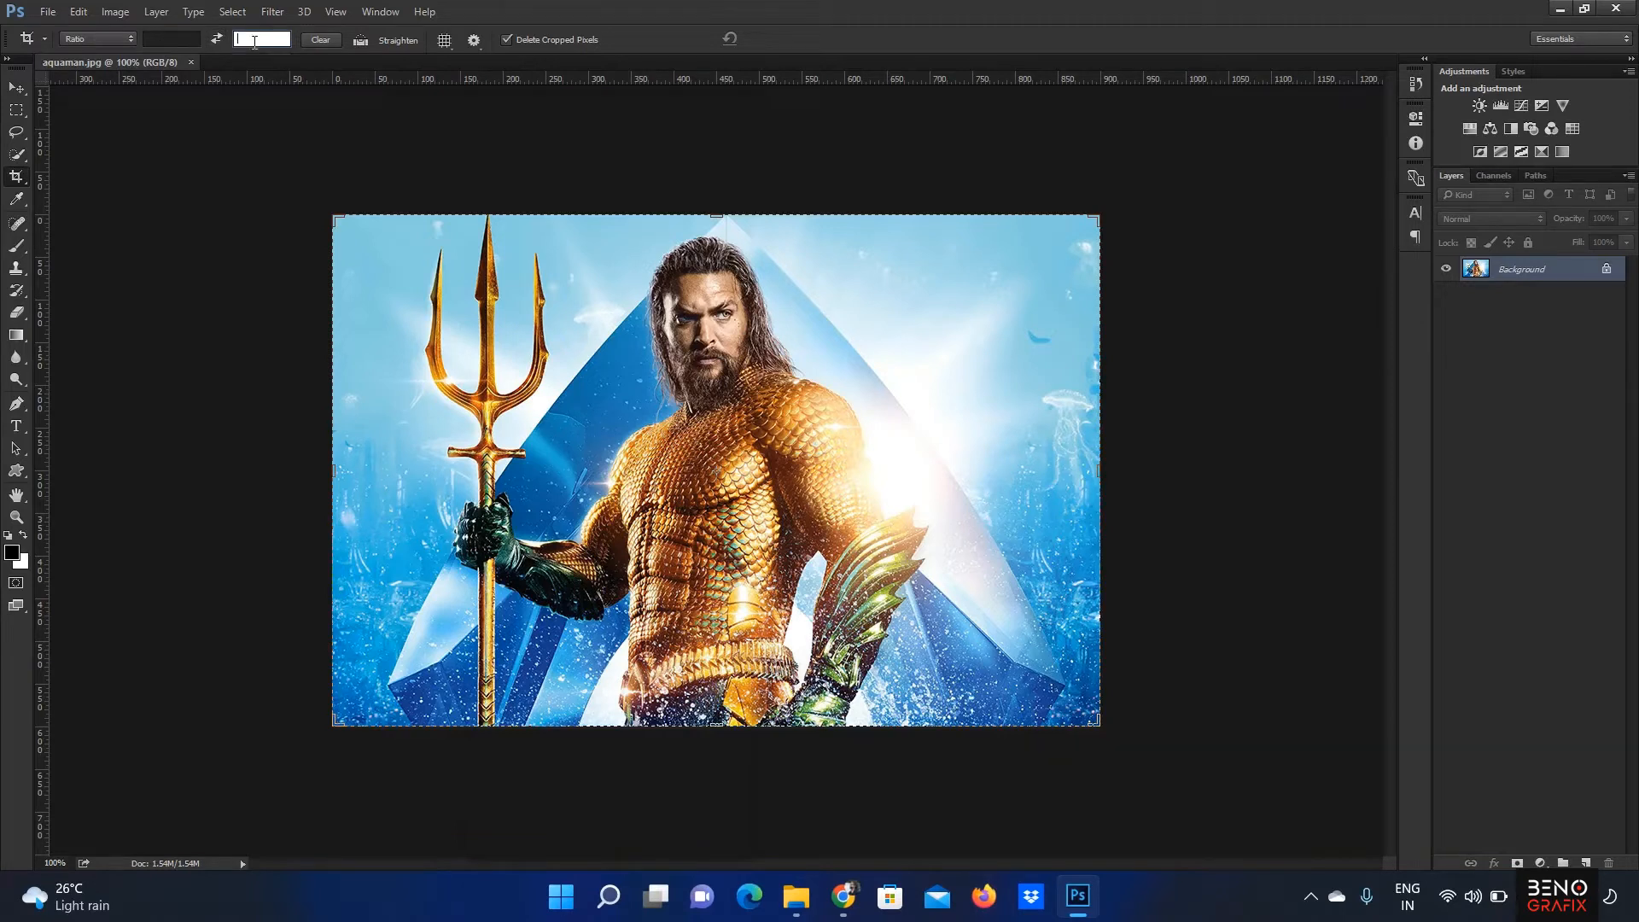
left_click(169, 43)
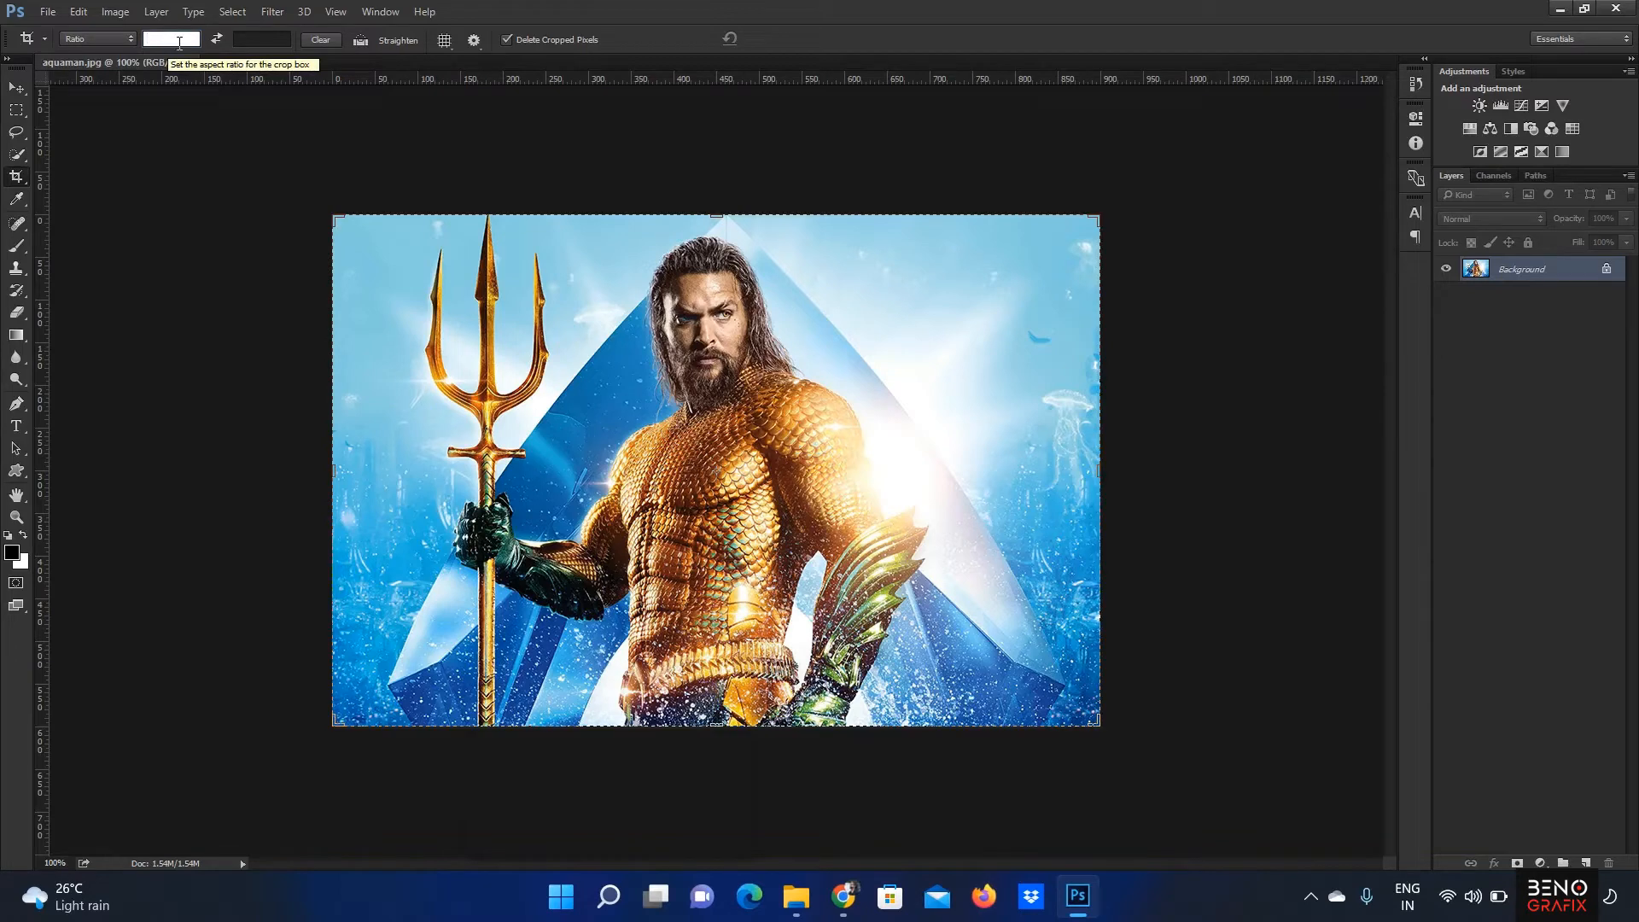
type("1")
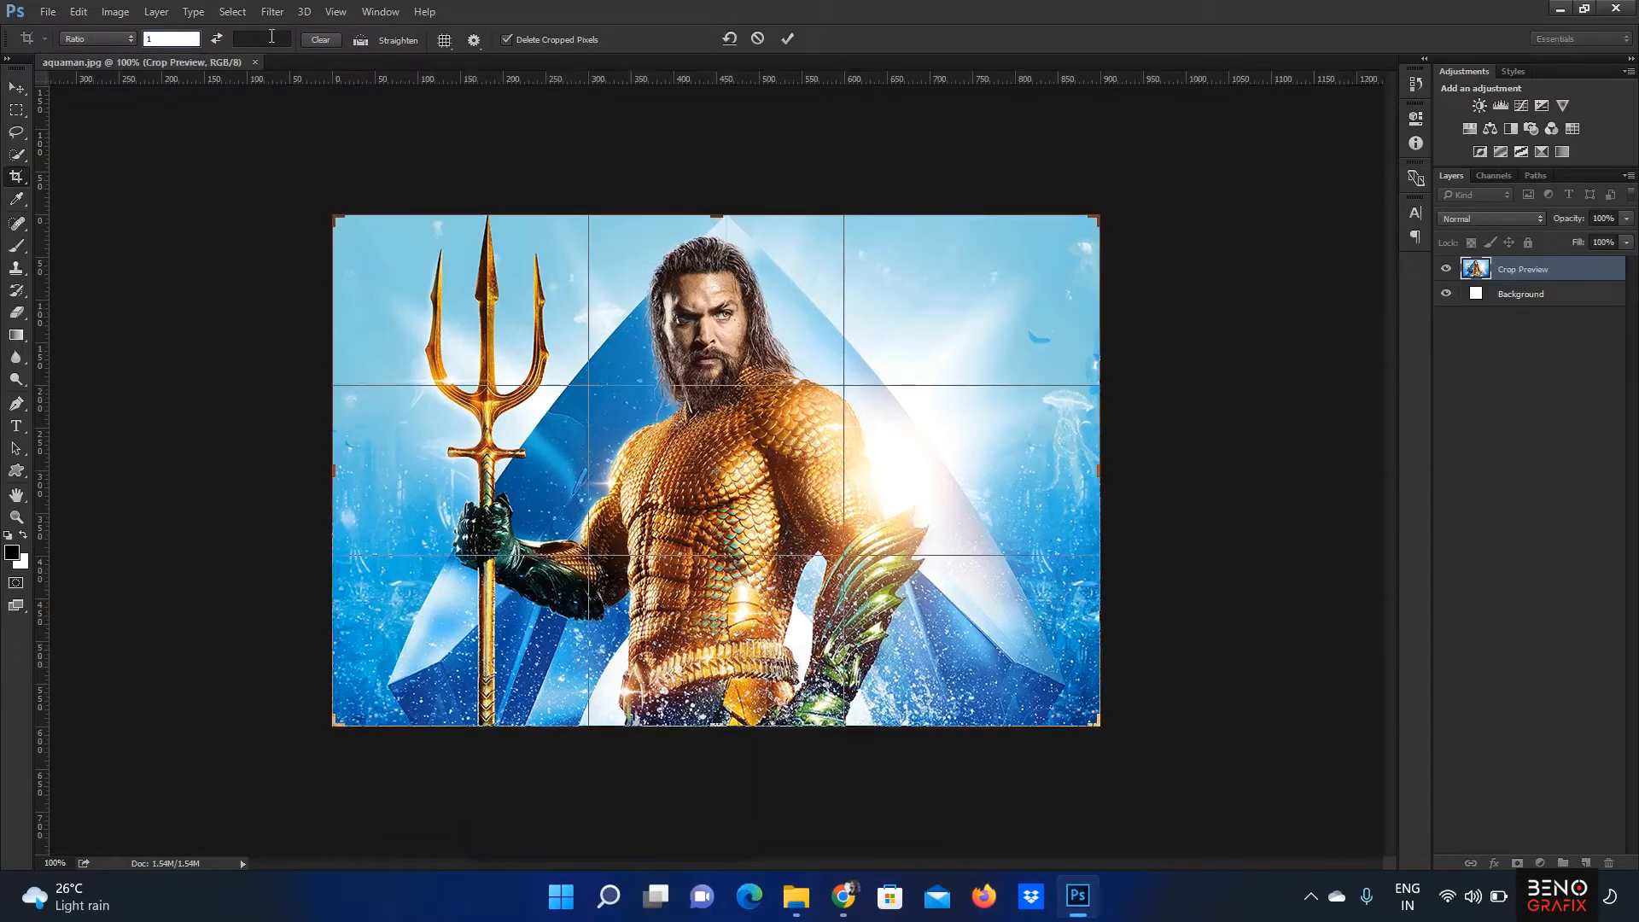
left_click(271, 37)
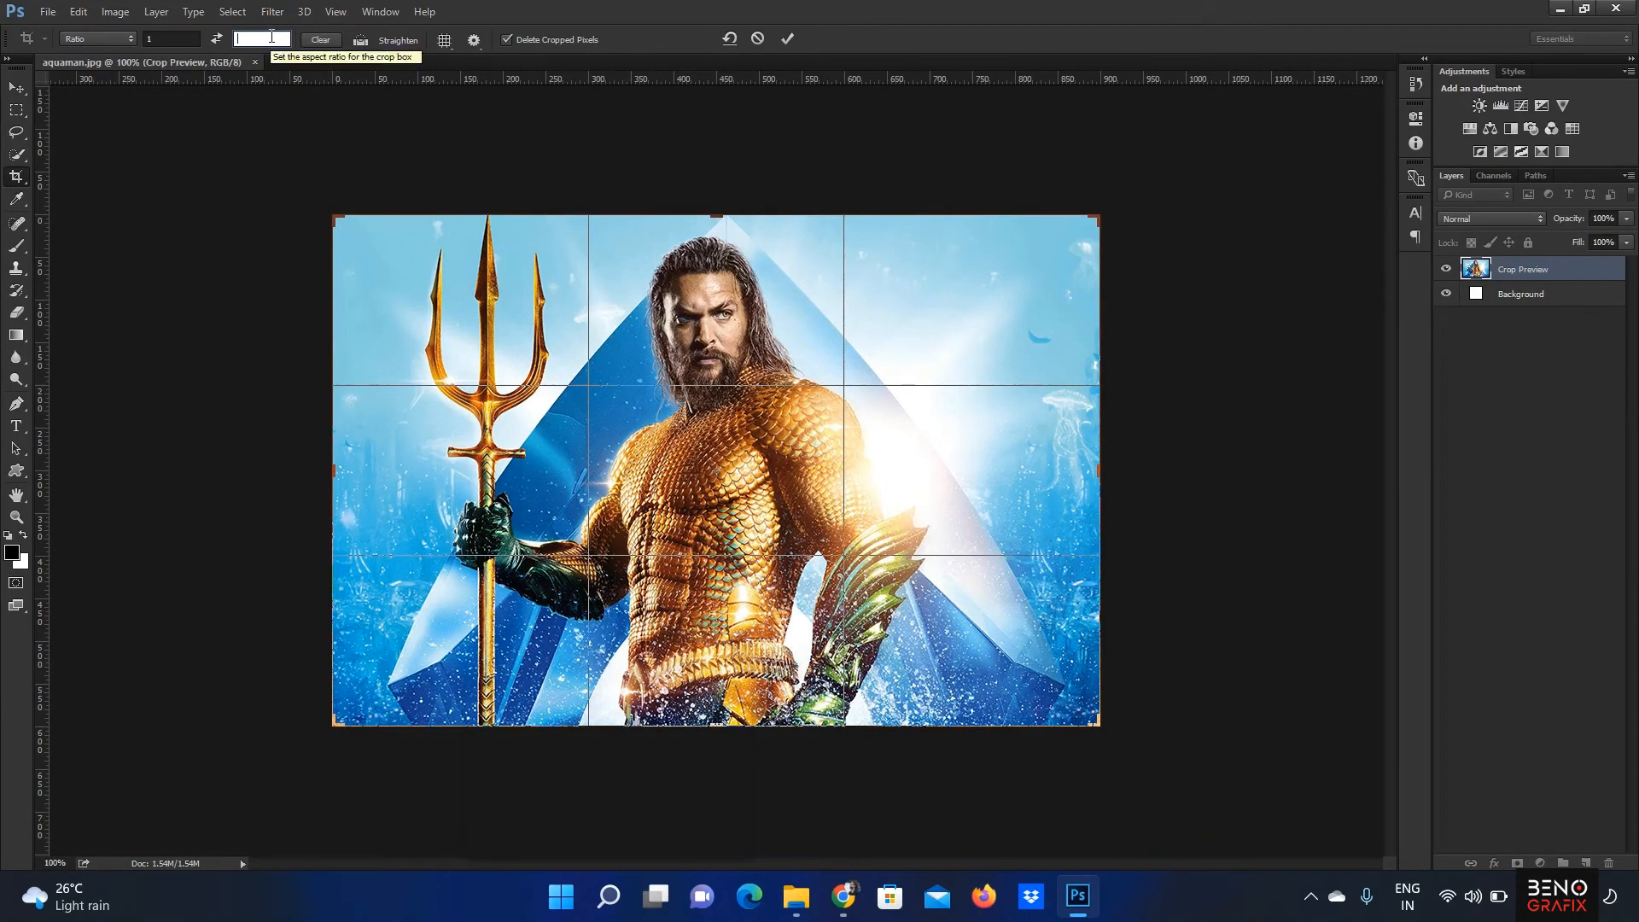
type("3")
left_click(175, 38)
left_click(253, 39)
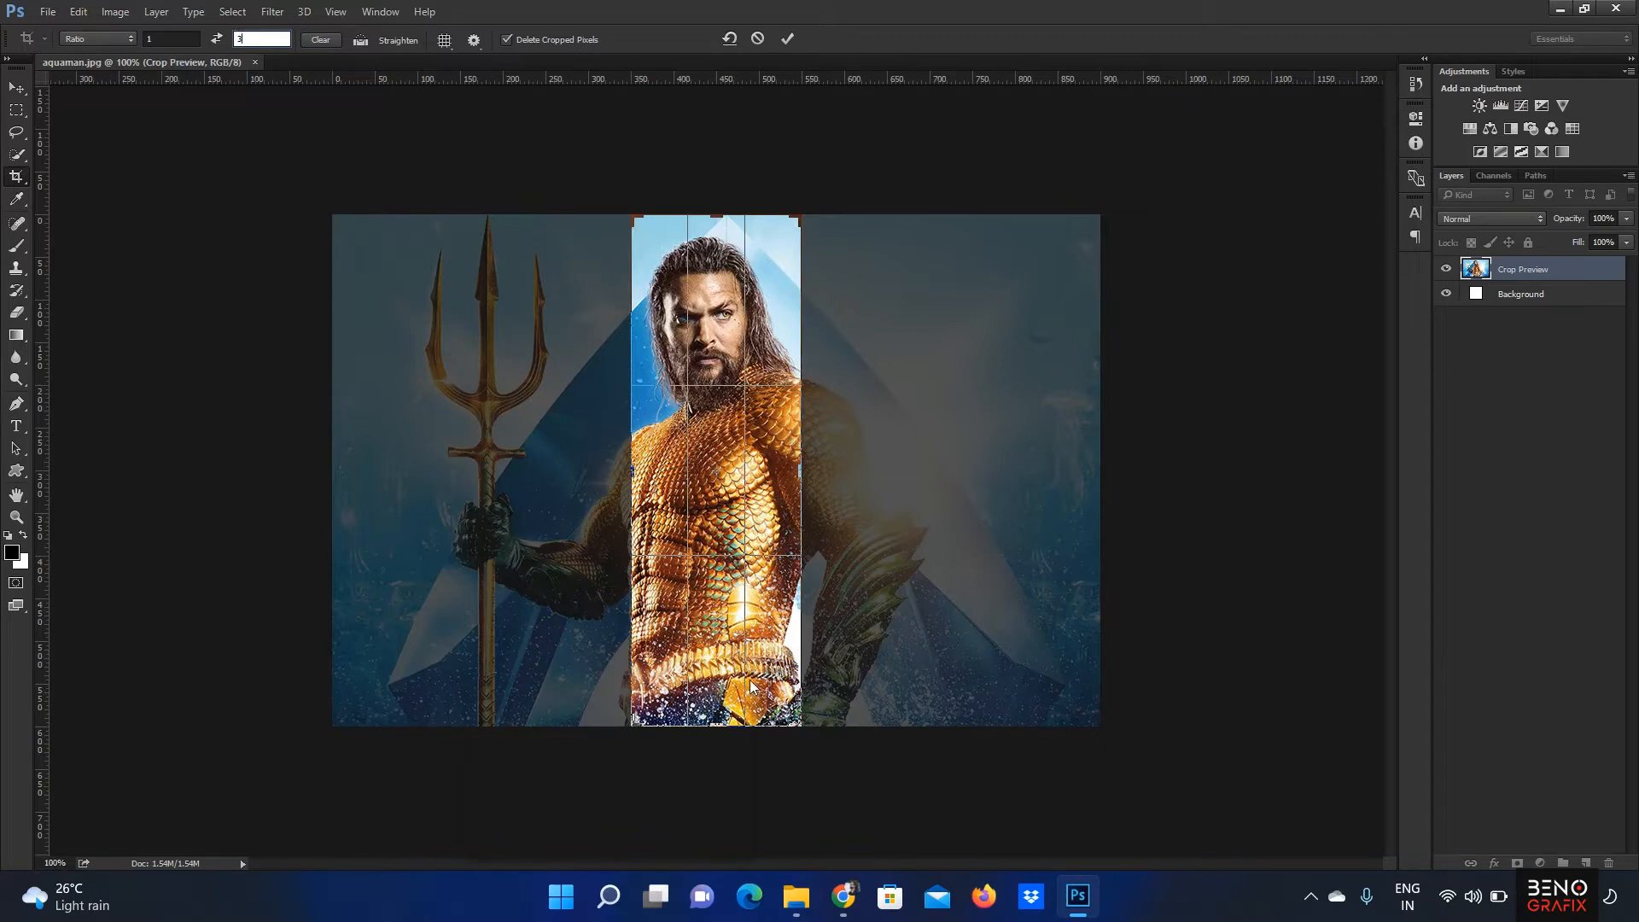
Step: Resize the 1 : 3 crop box, swap its ratio to 3 : 1 and back, and cancel the crop
left_click_drag(794, 724, 764, 676)
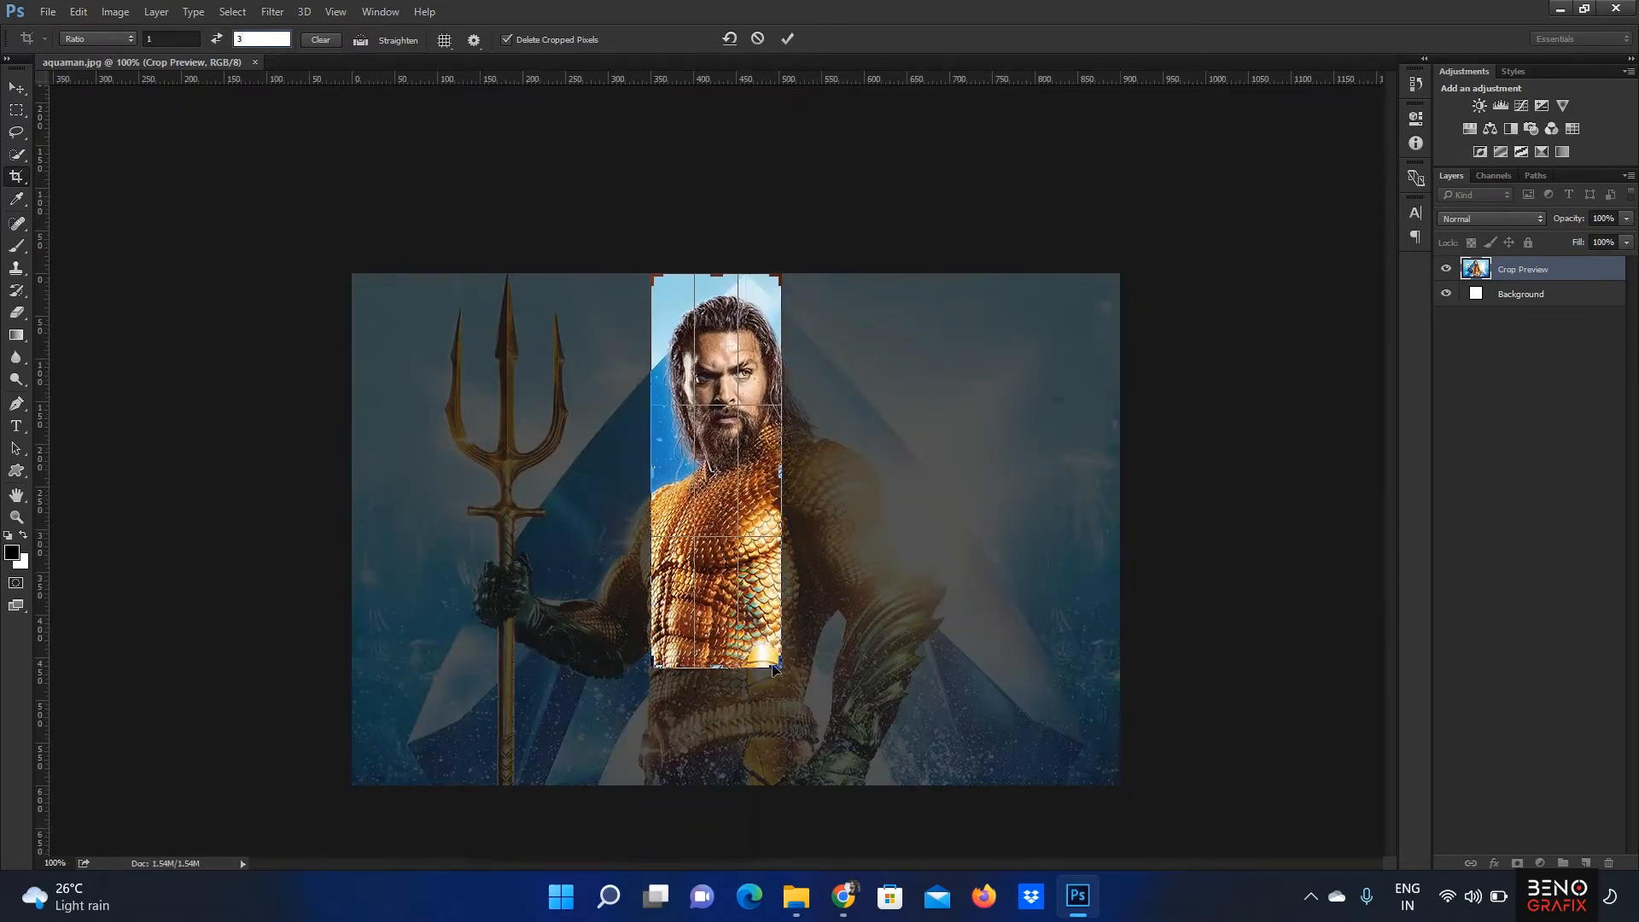
left_click_drag(784, 665, 825, 724)
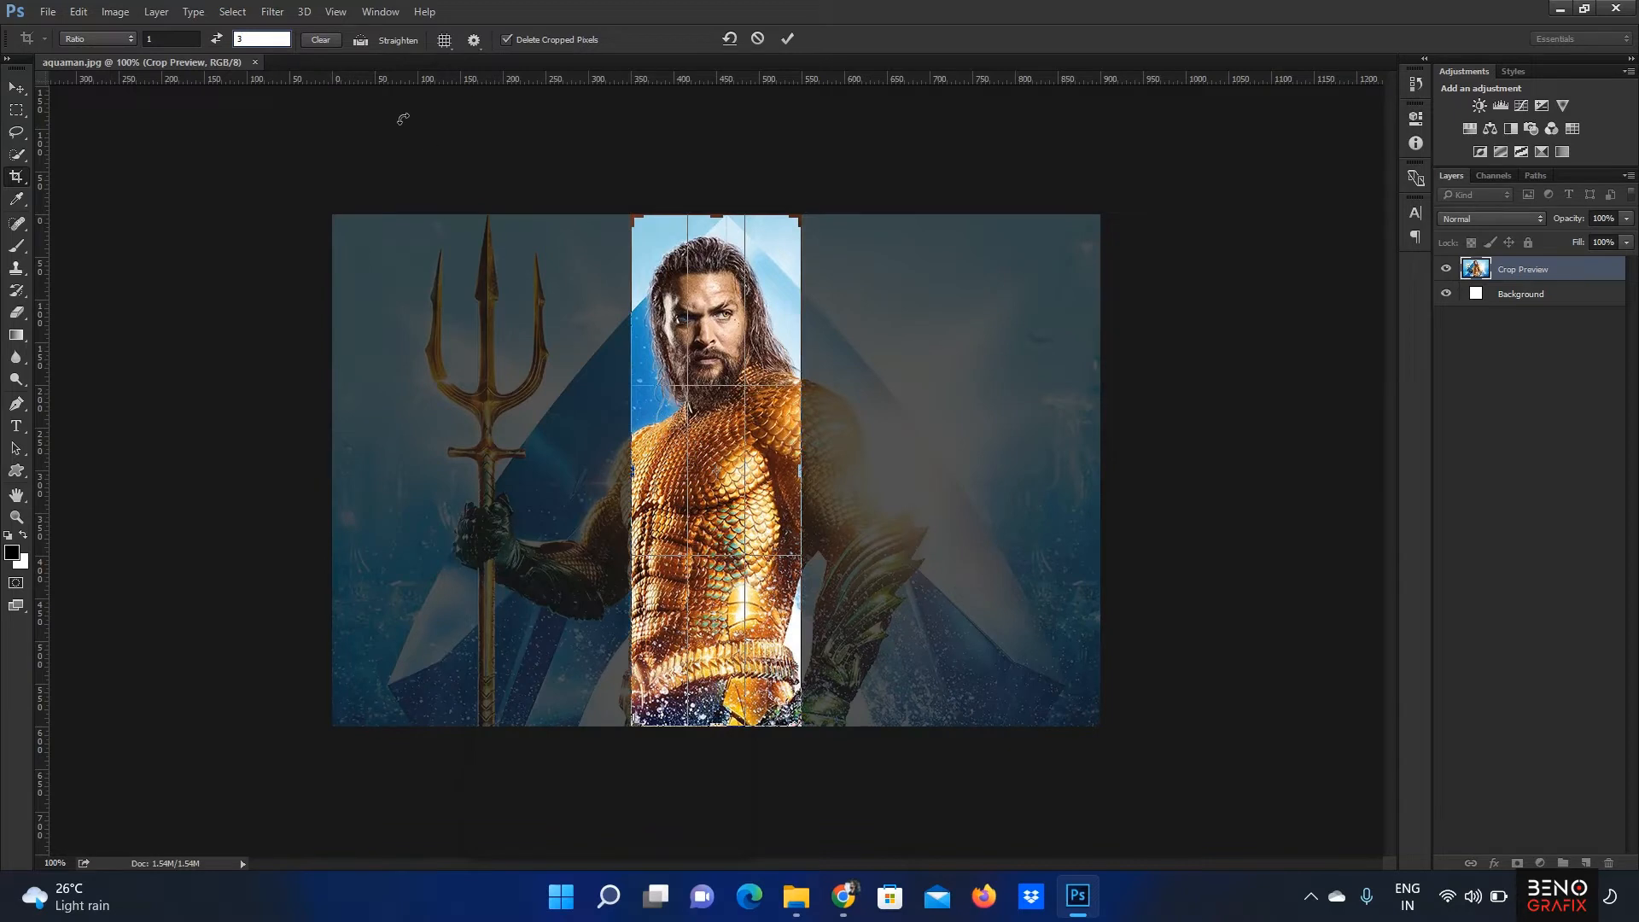
double_click(267, 44)
left_click(218, 39)
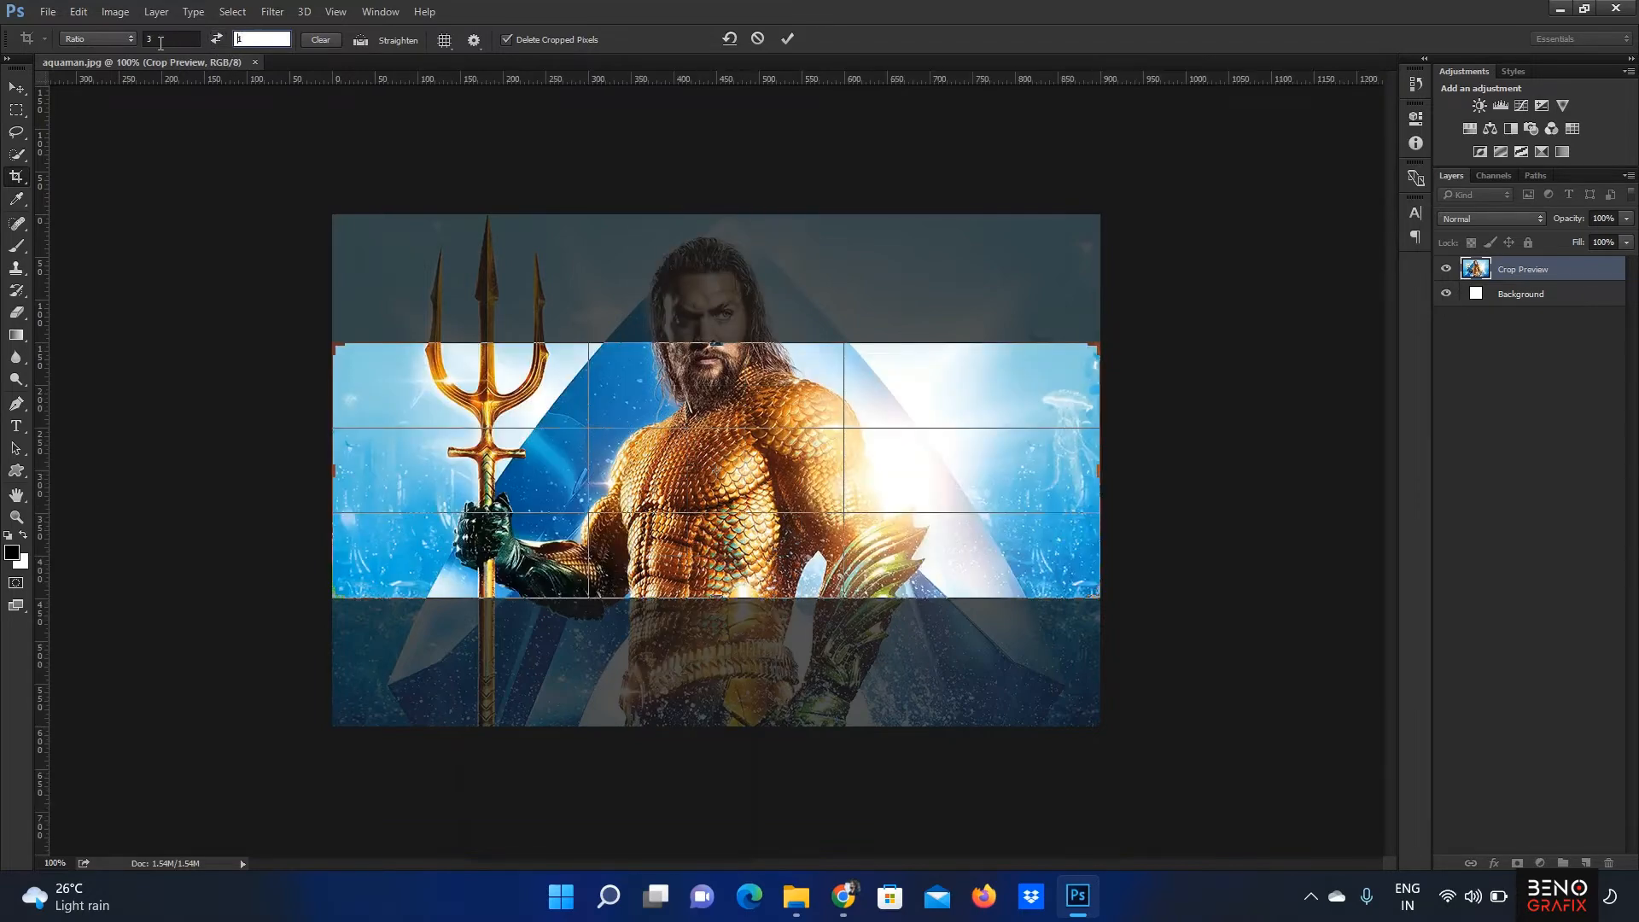
left_click(217, 40)
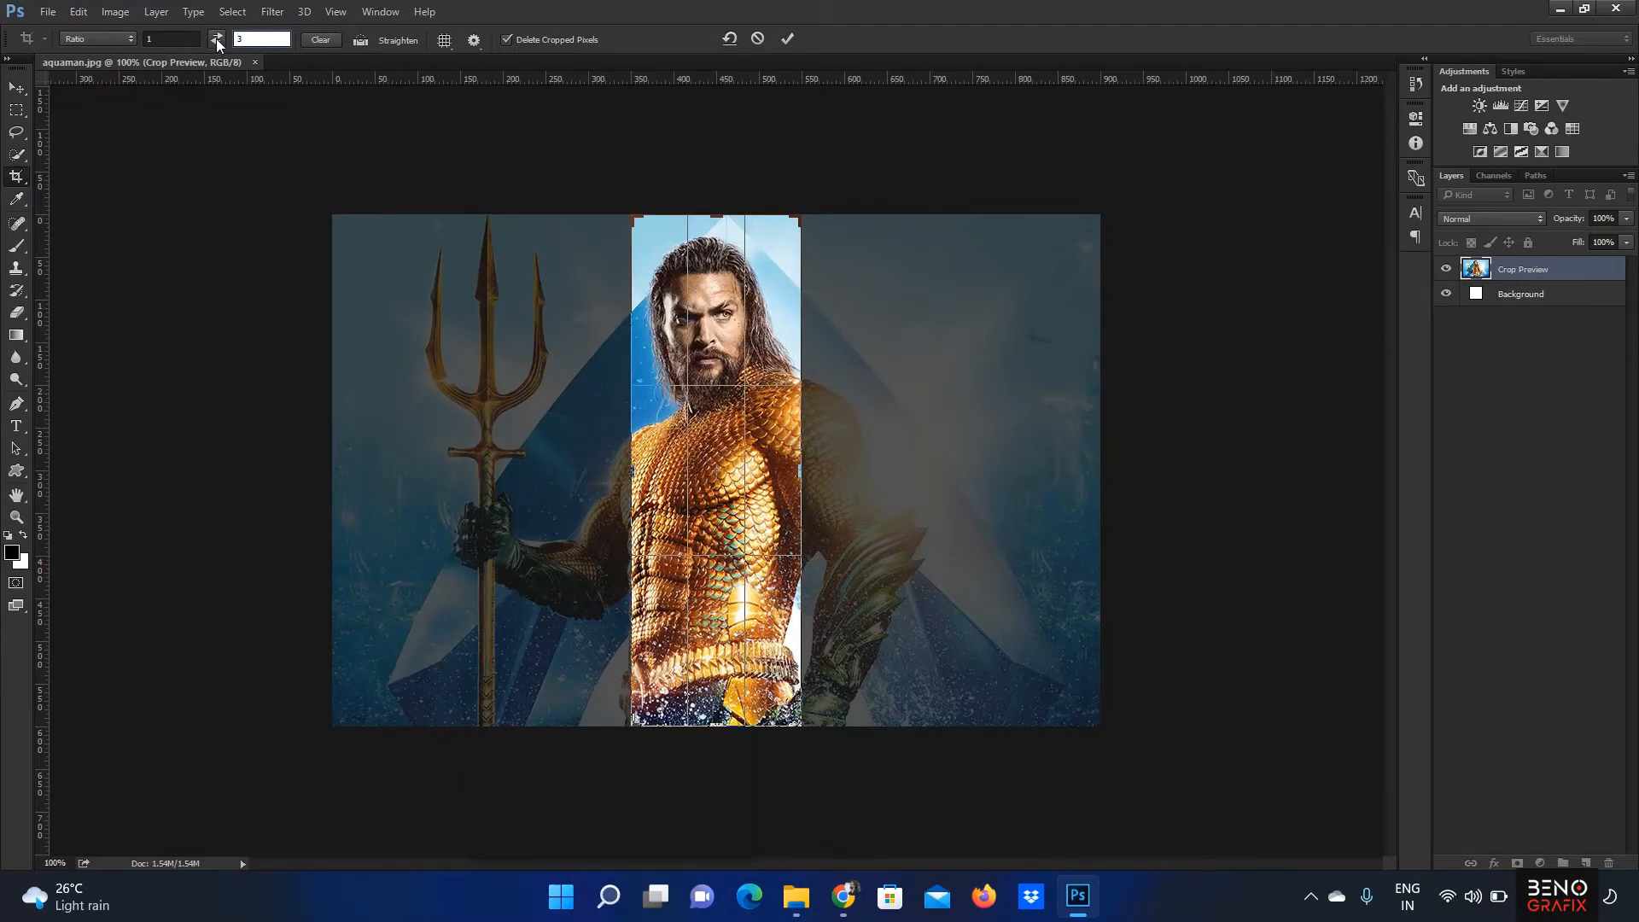
left_click(218, 40)
left_click(218, 40)
left_click(324, 45)
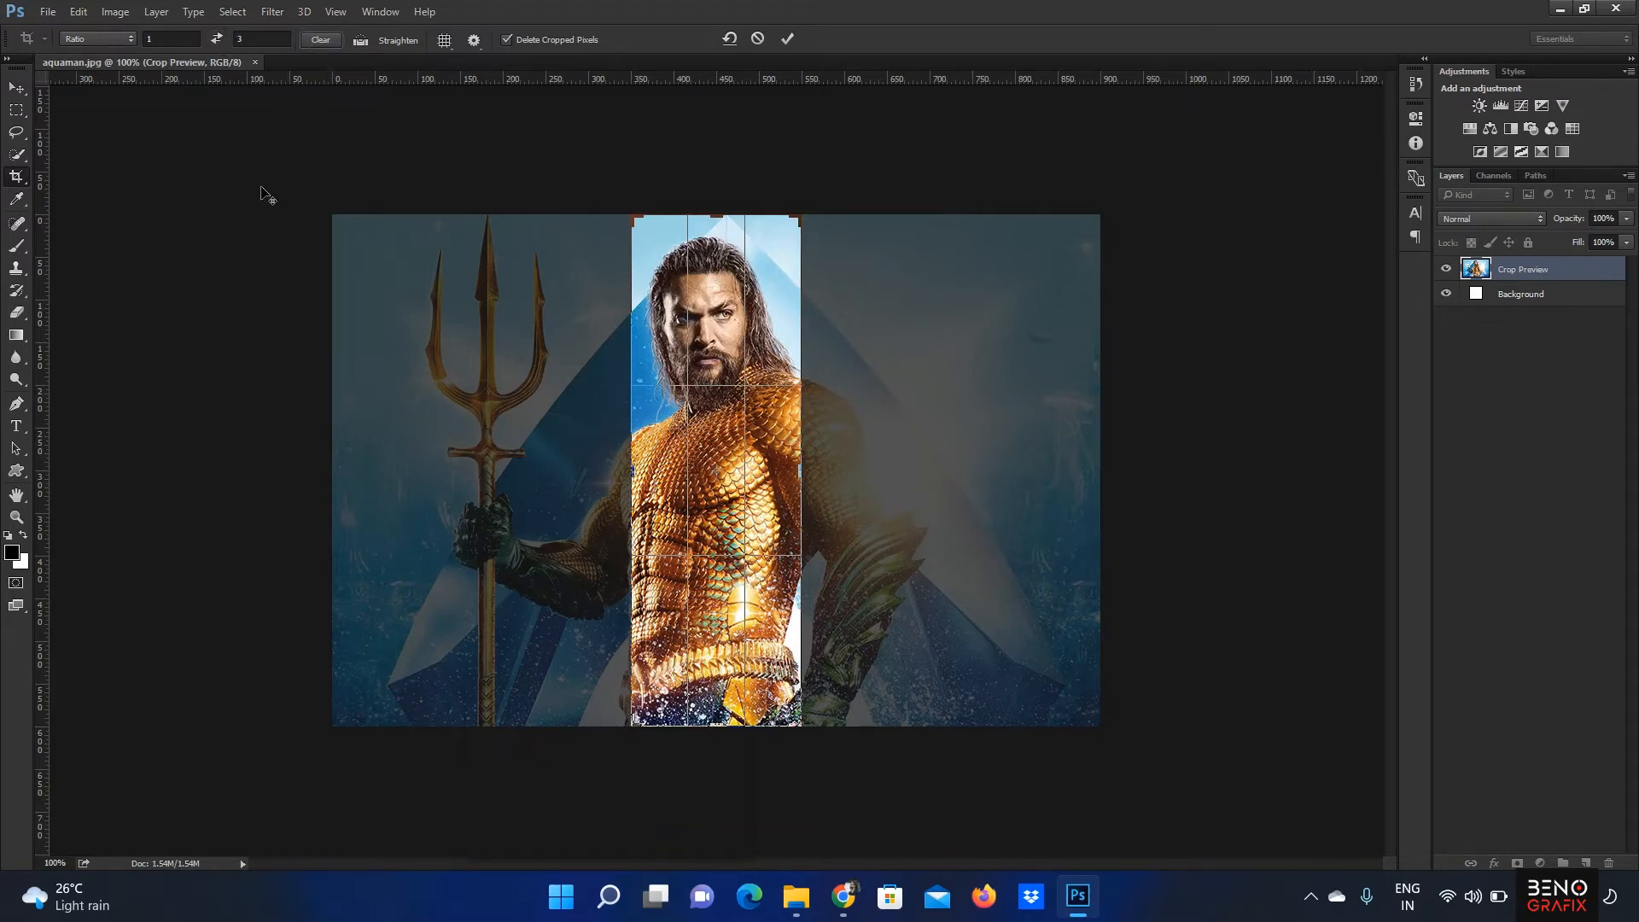
key("Escape")
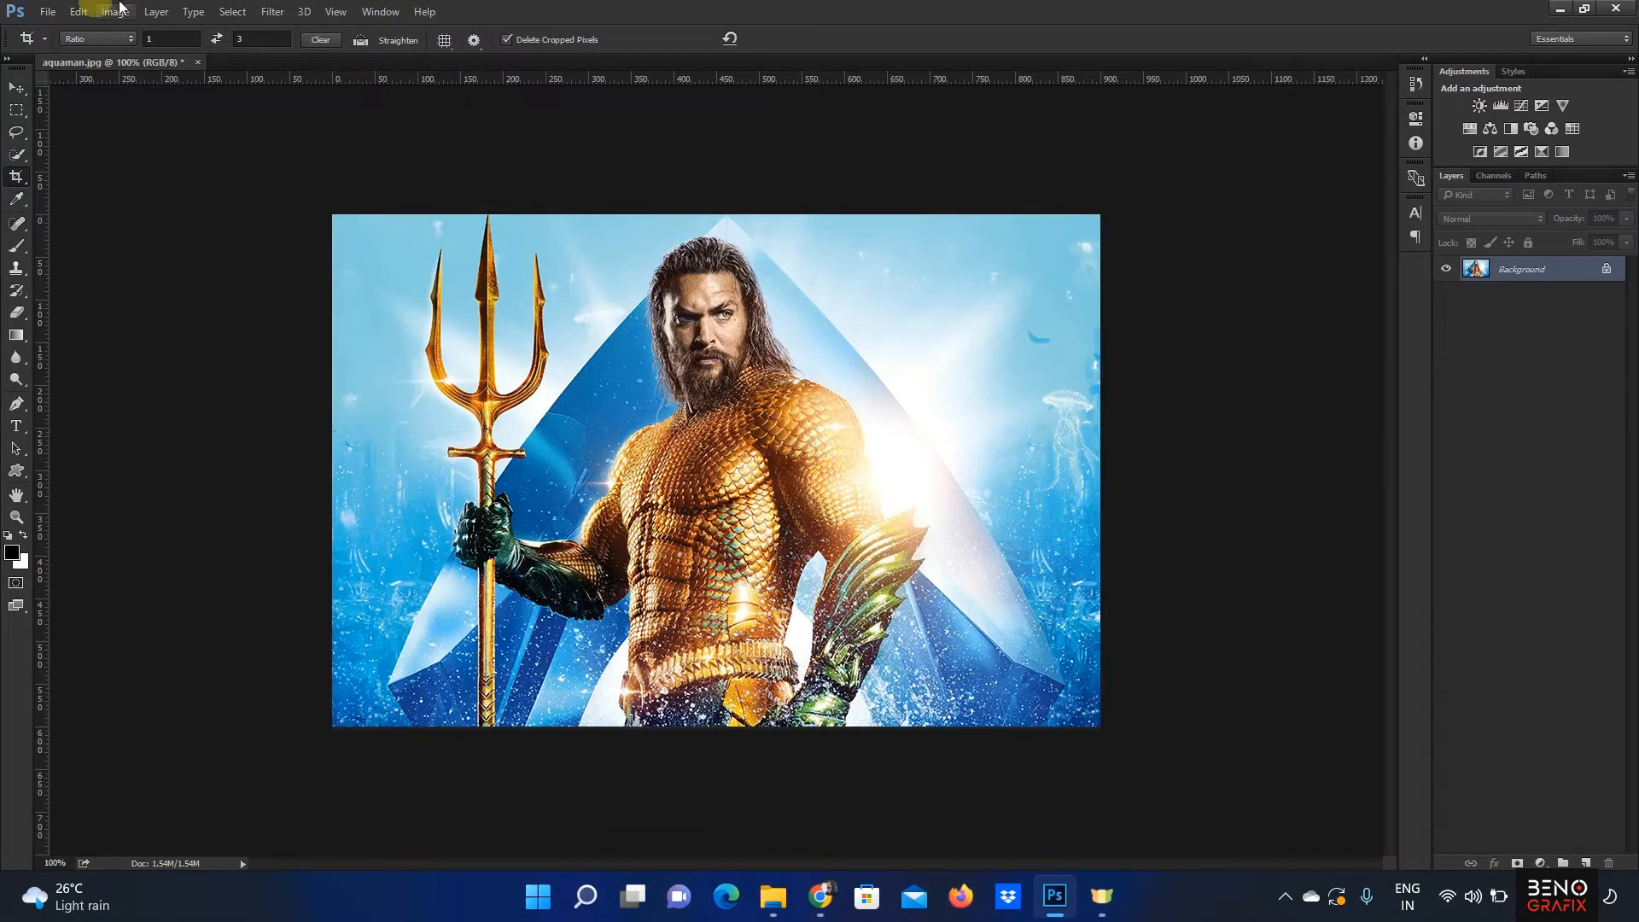
Step: Set the crop by W x H x Resolution to 300 px wide and 600 px high at 300 px/in
left_click(97, 40)
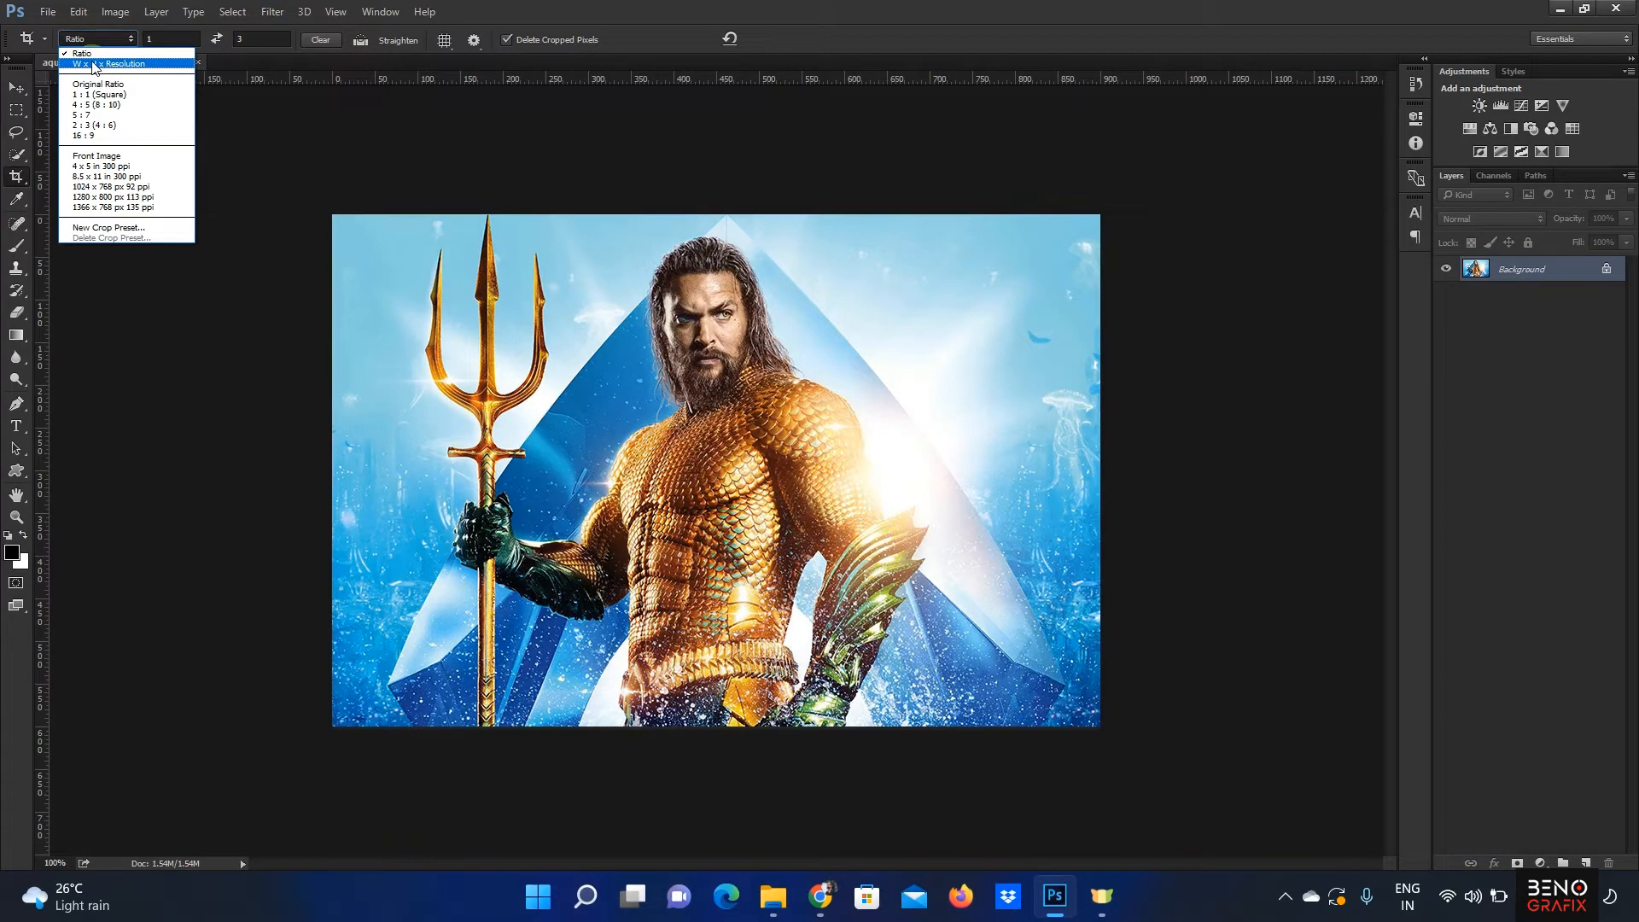
left_click(95, 64)
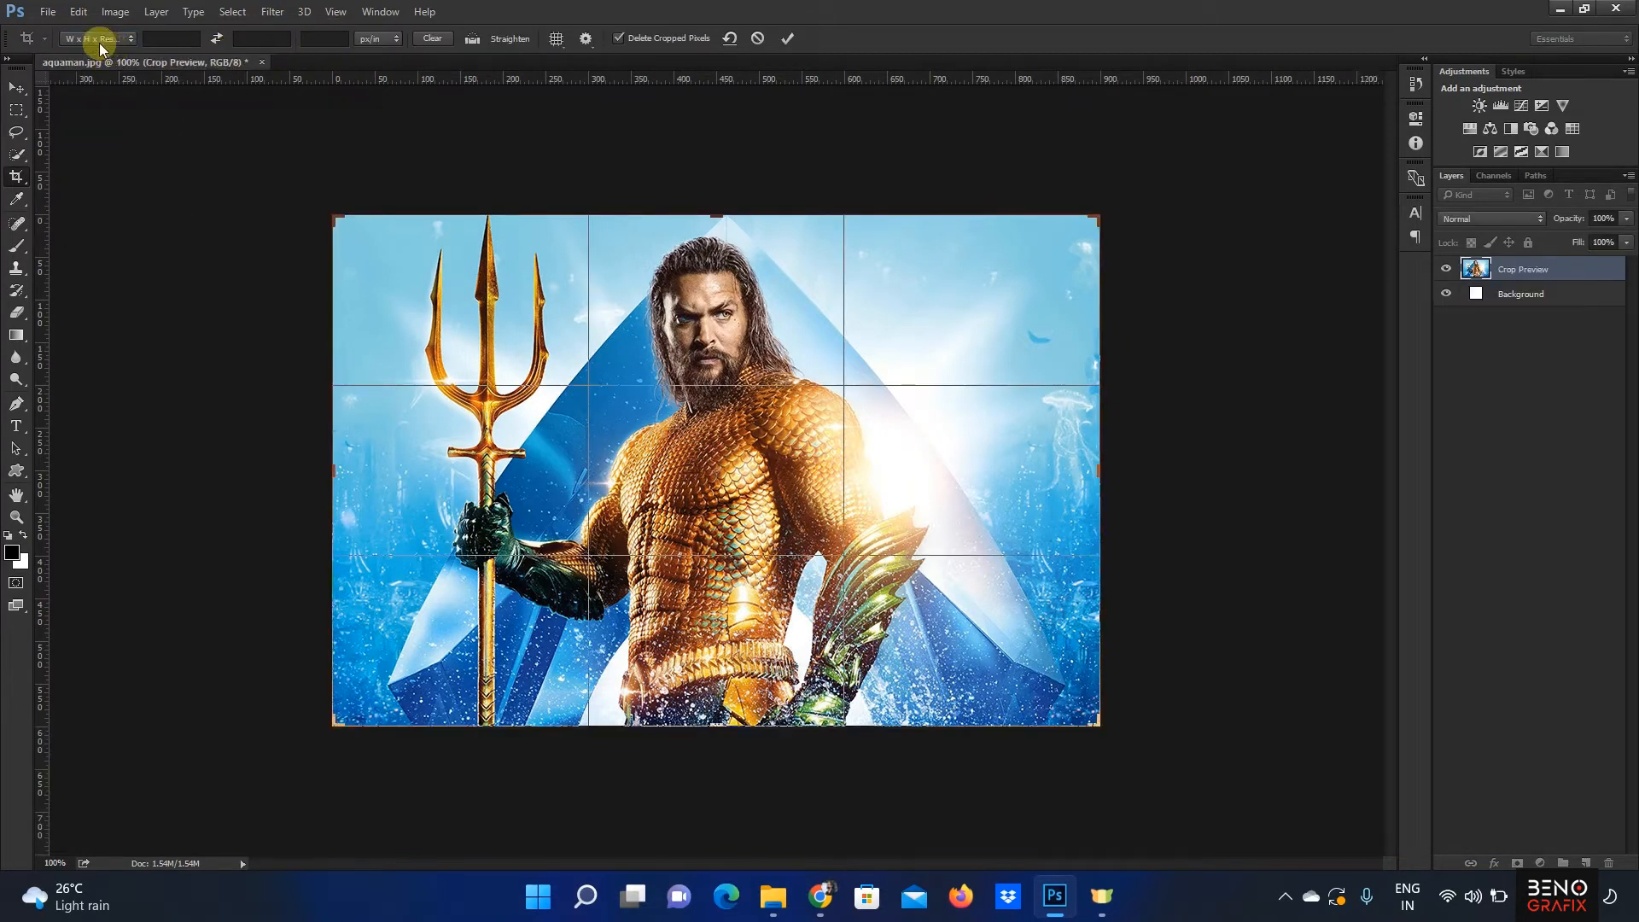
left_click(171, 39)
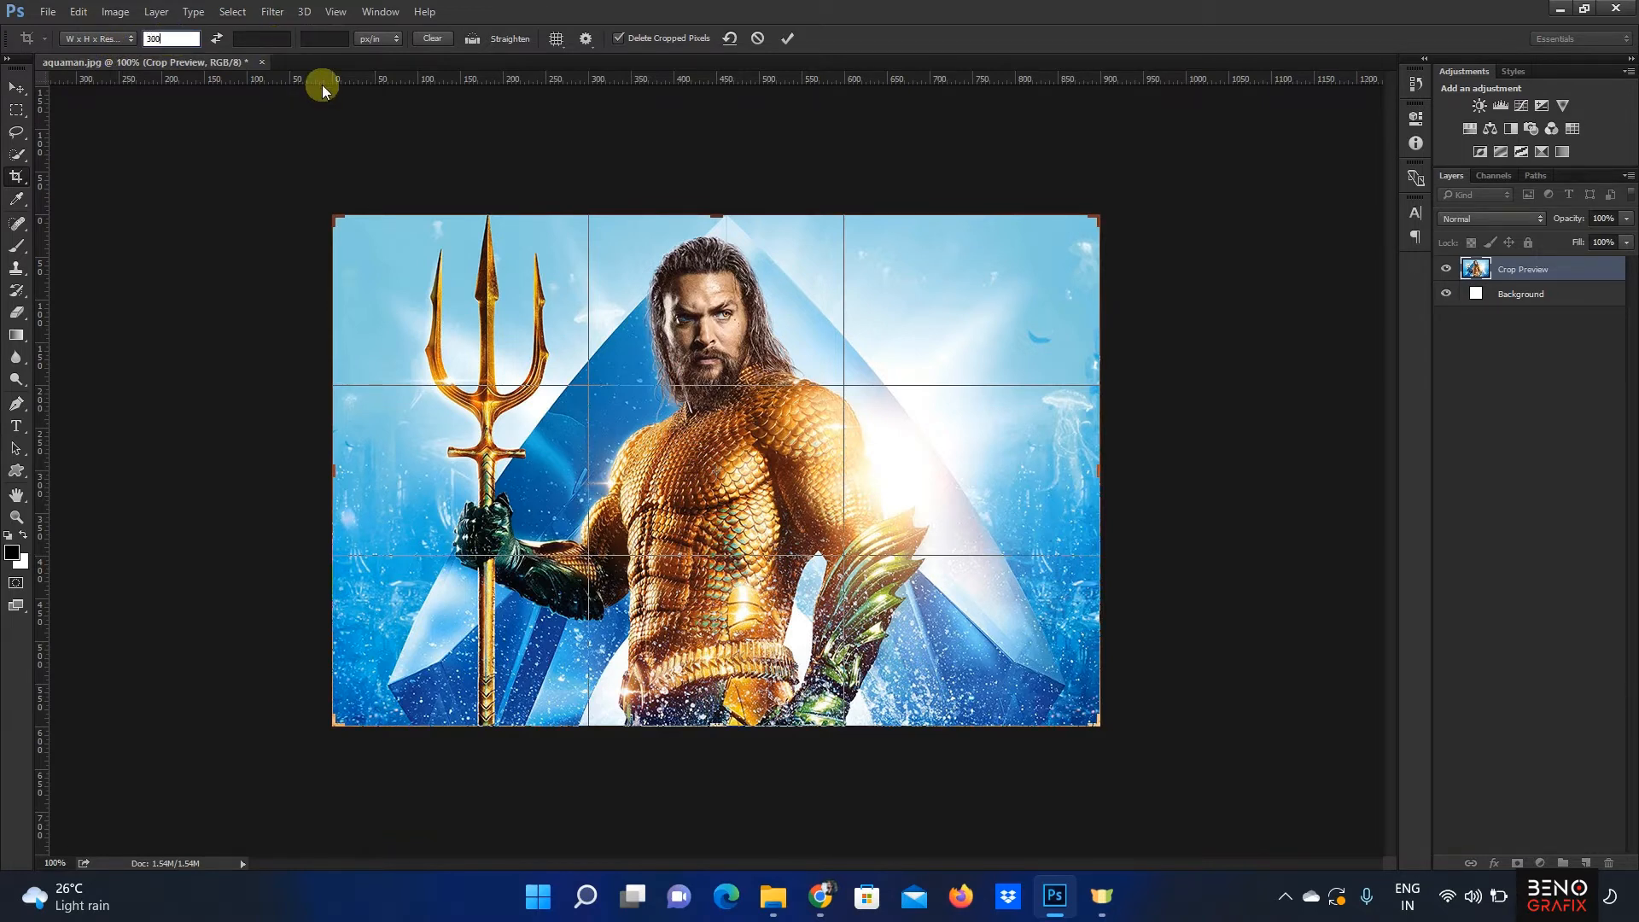
left_click(261, 39)
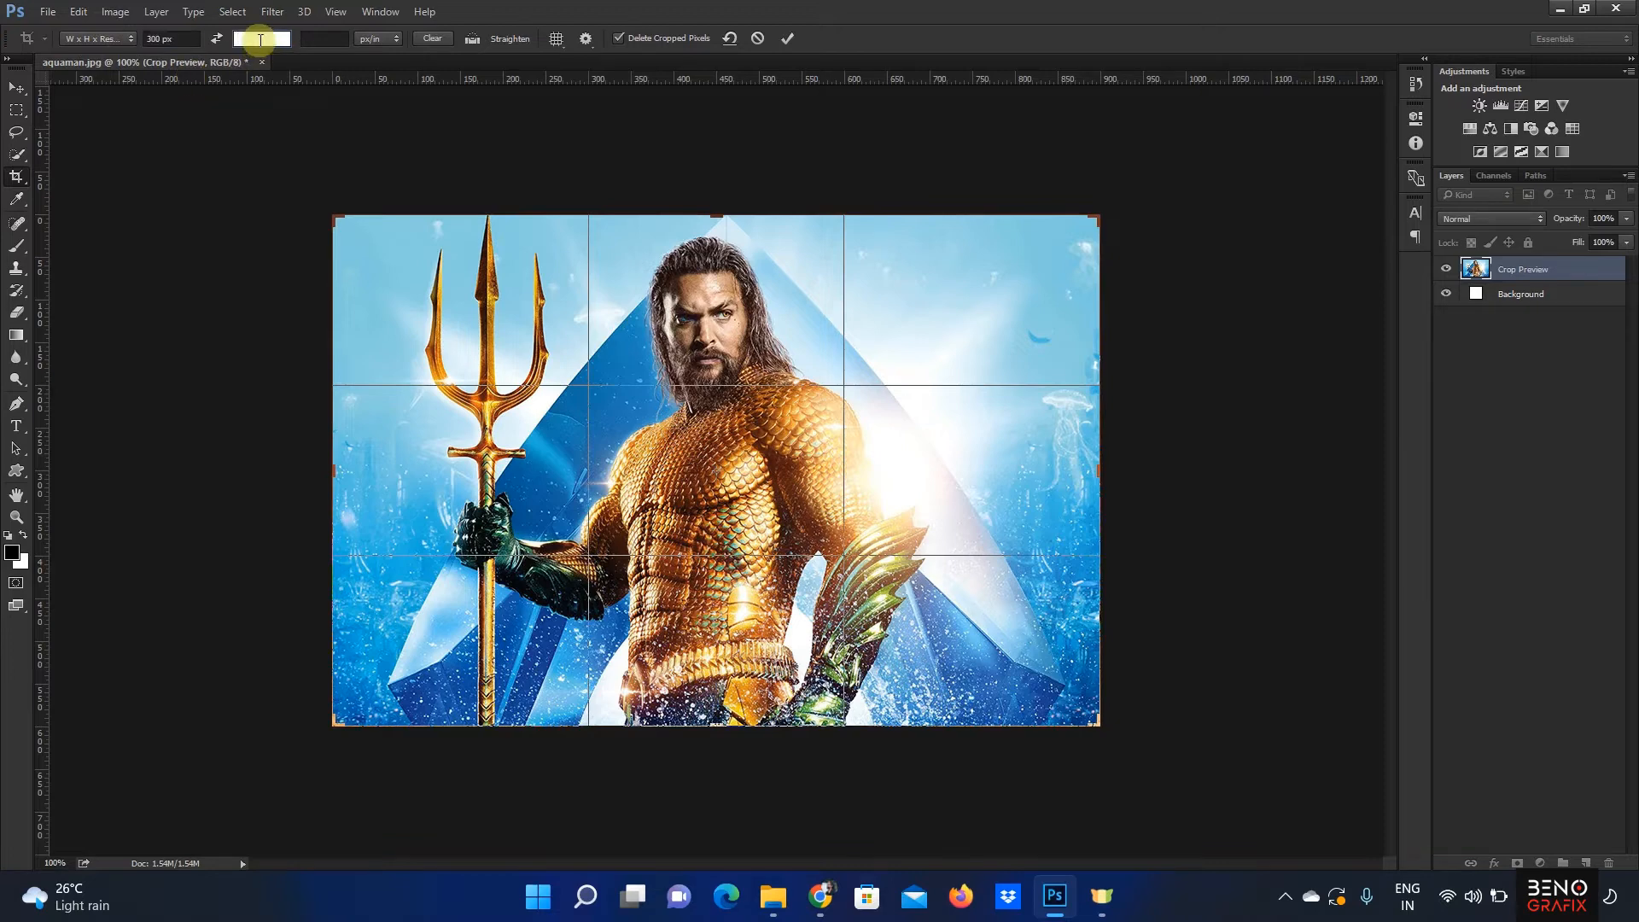
type("600")
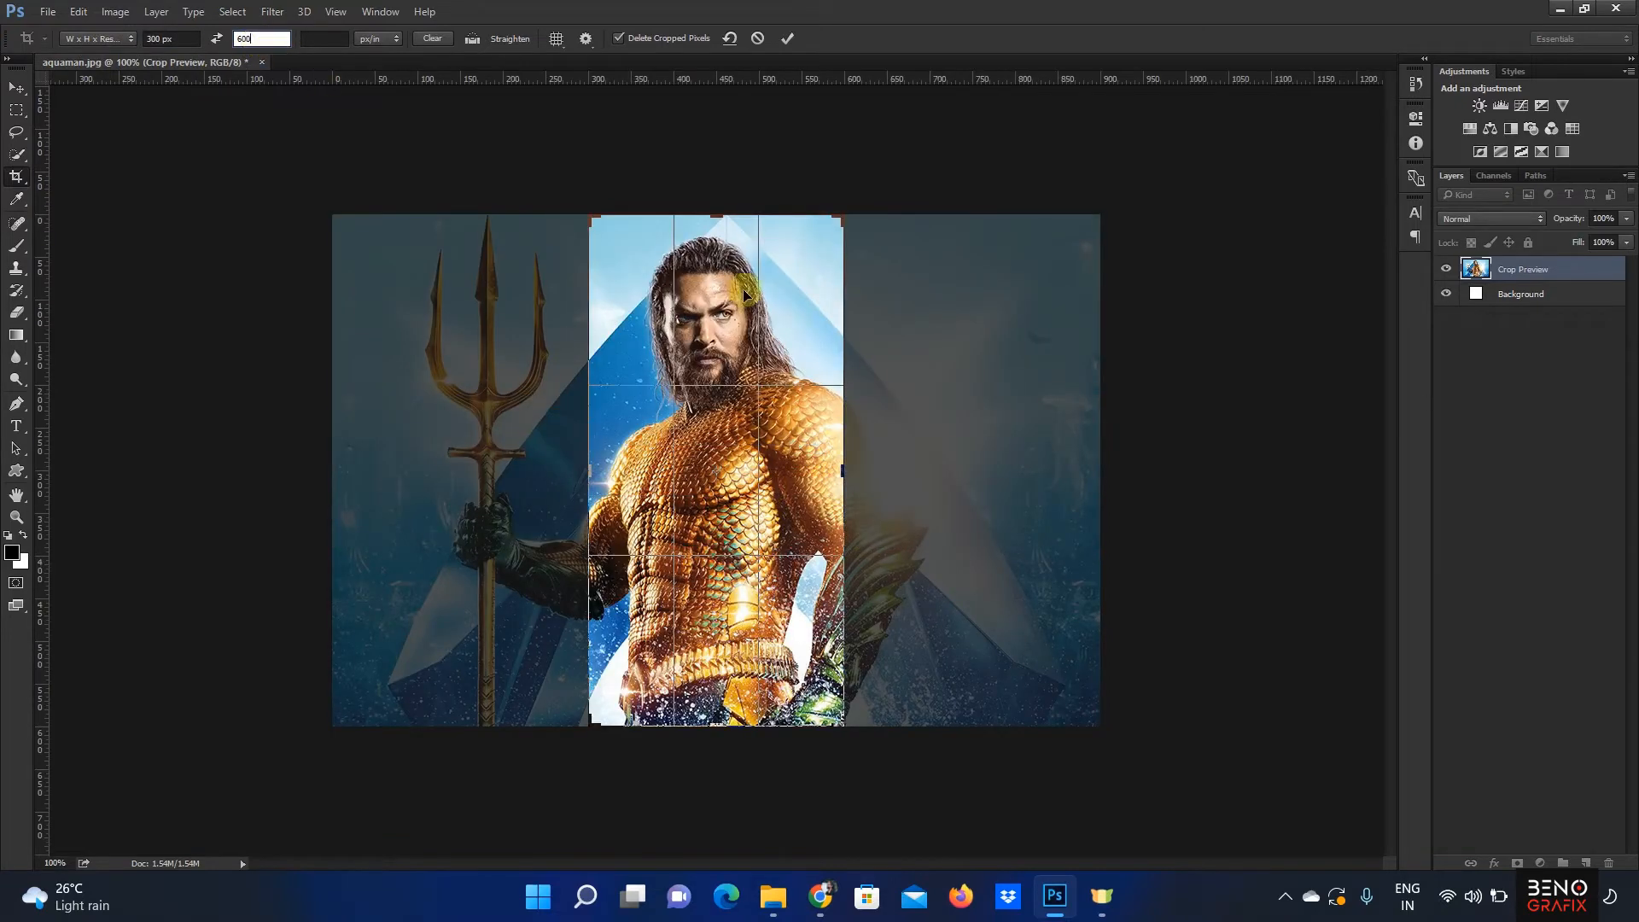
left_click(341, 38)
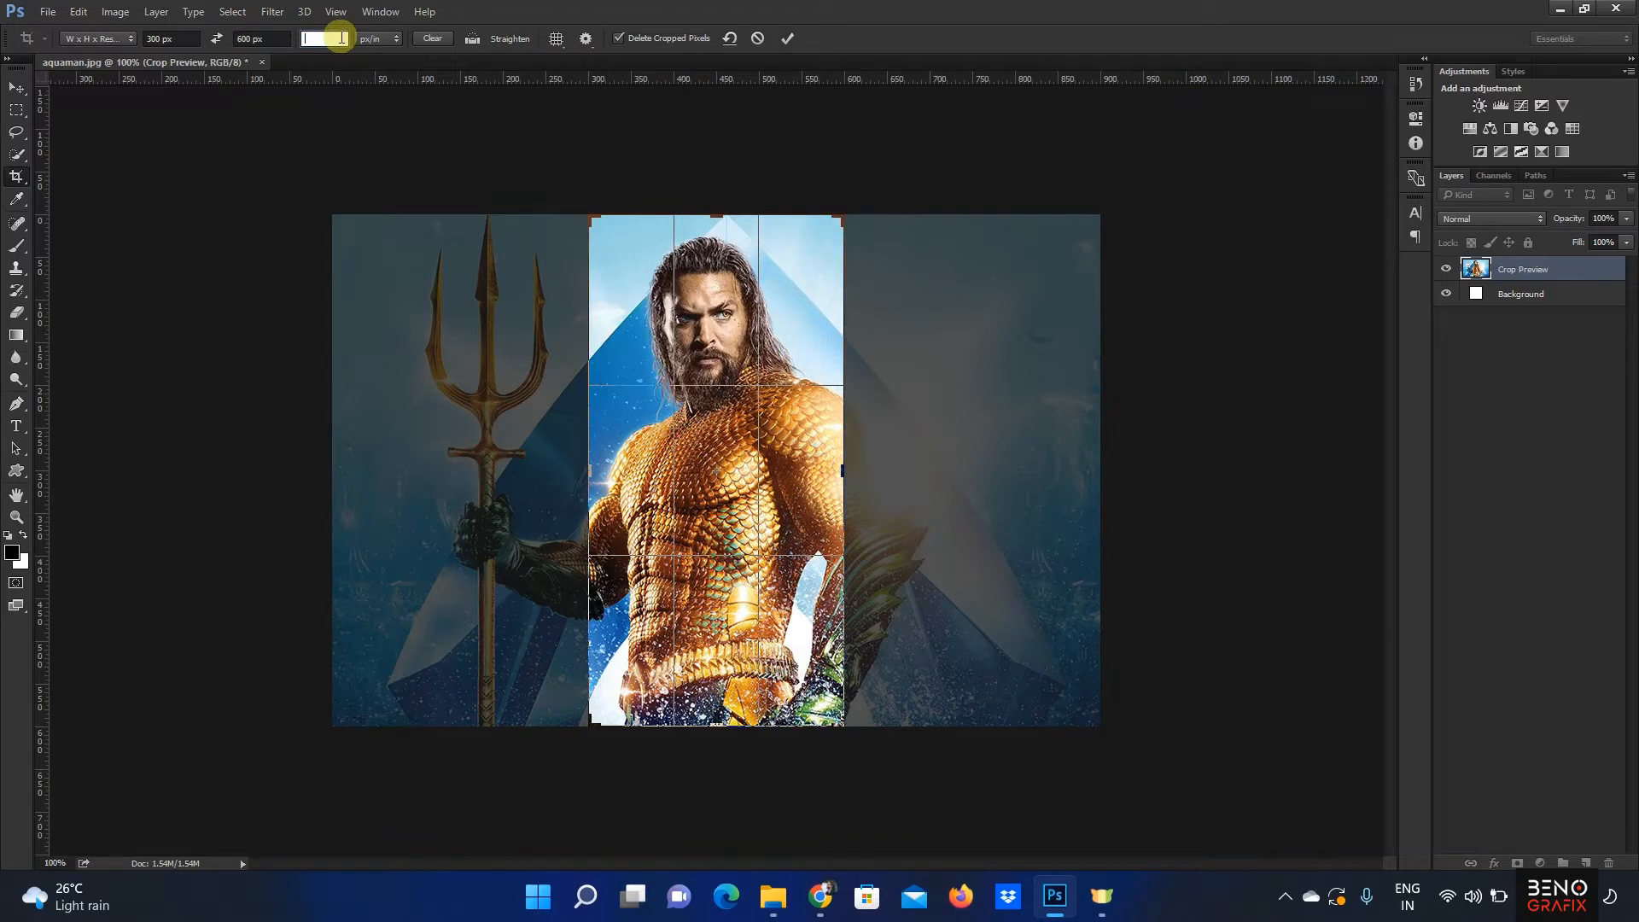
type("300")
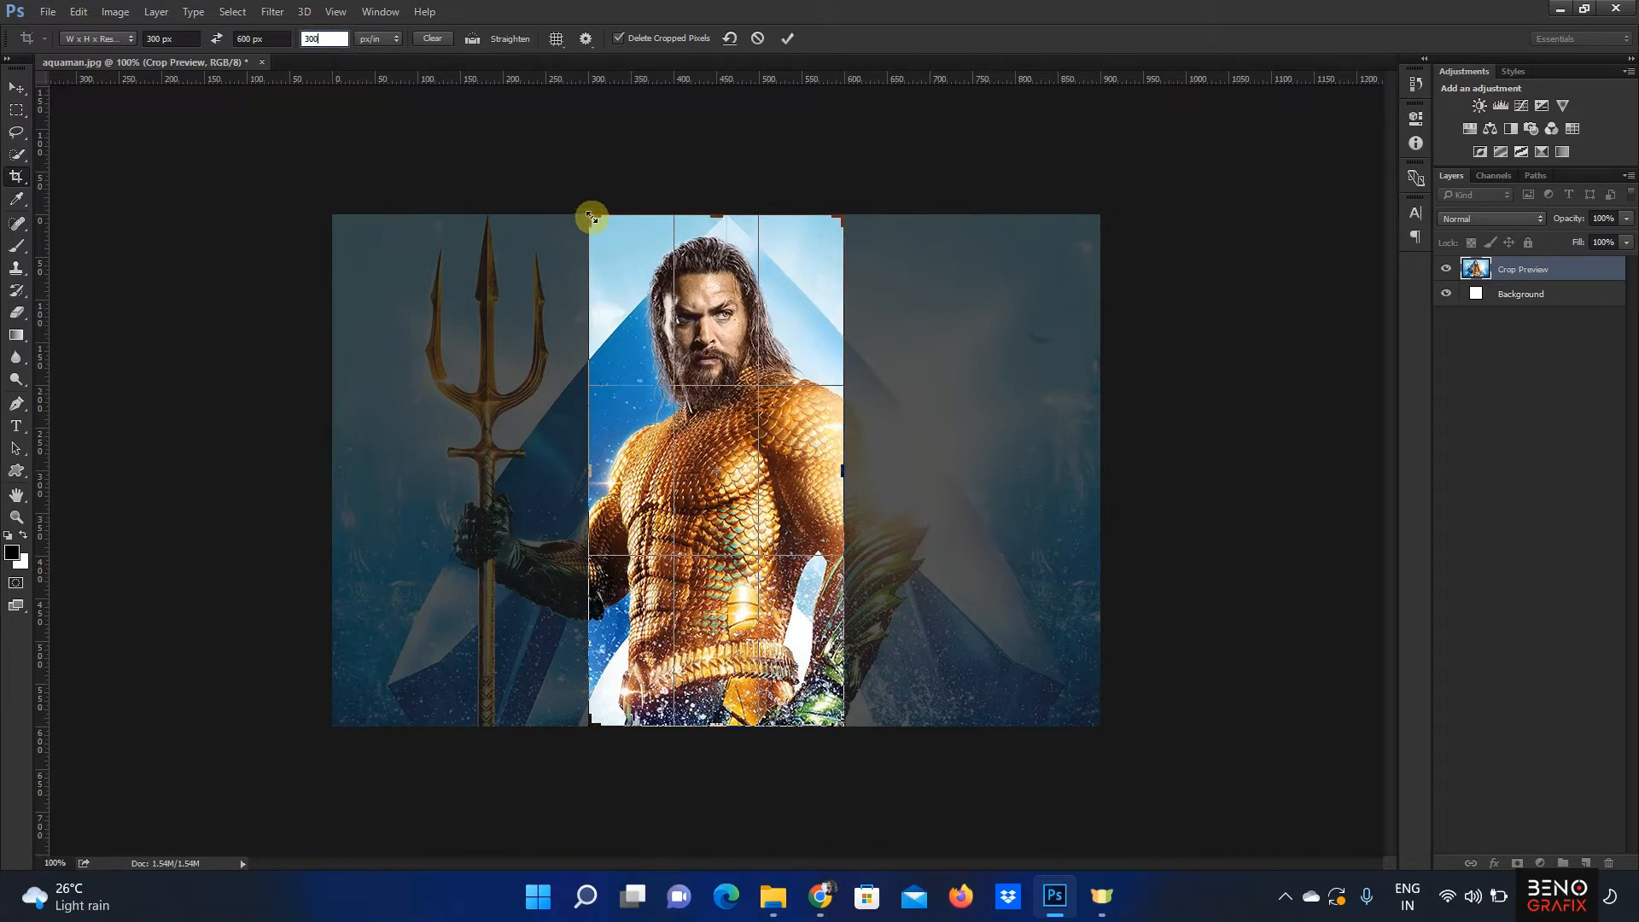
Step: Shrink the crop box, reposition the image to frame the figure's head and chest, apply the crop, and undo it
left_click_drag(591, 216, 618, 276)
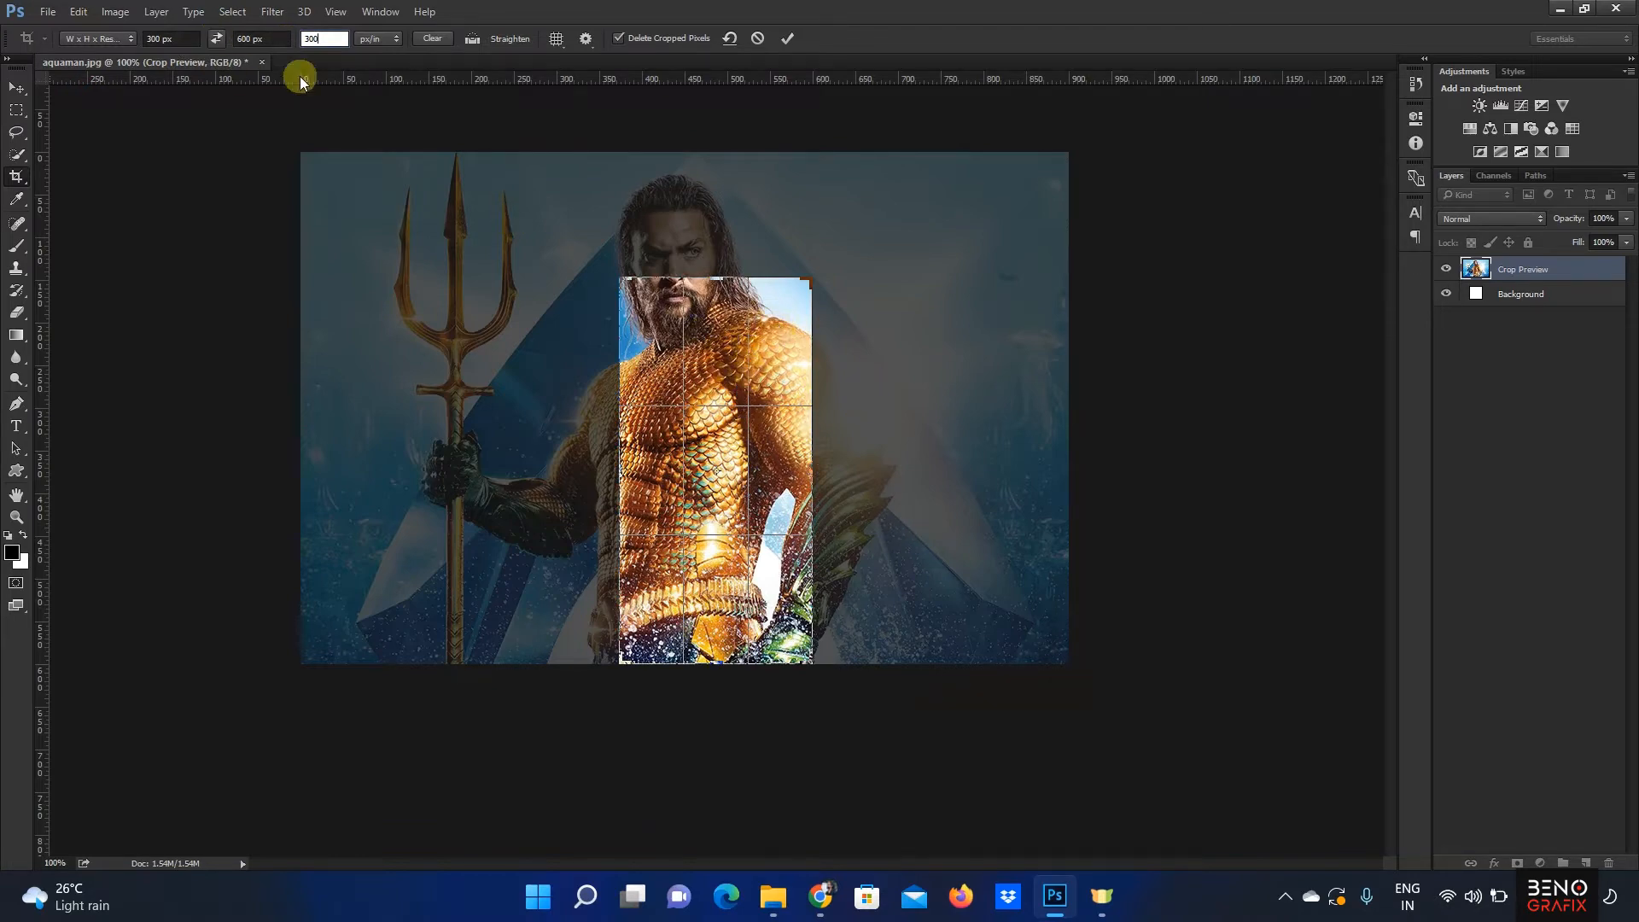
left_click_drag(660, 326, 764, 524)
left_click(787, 37)
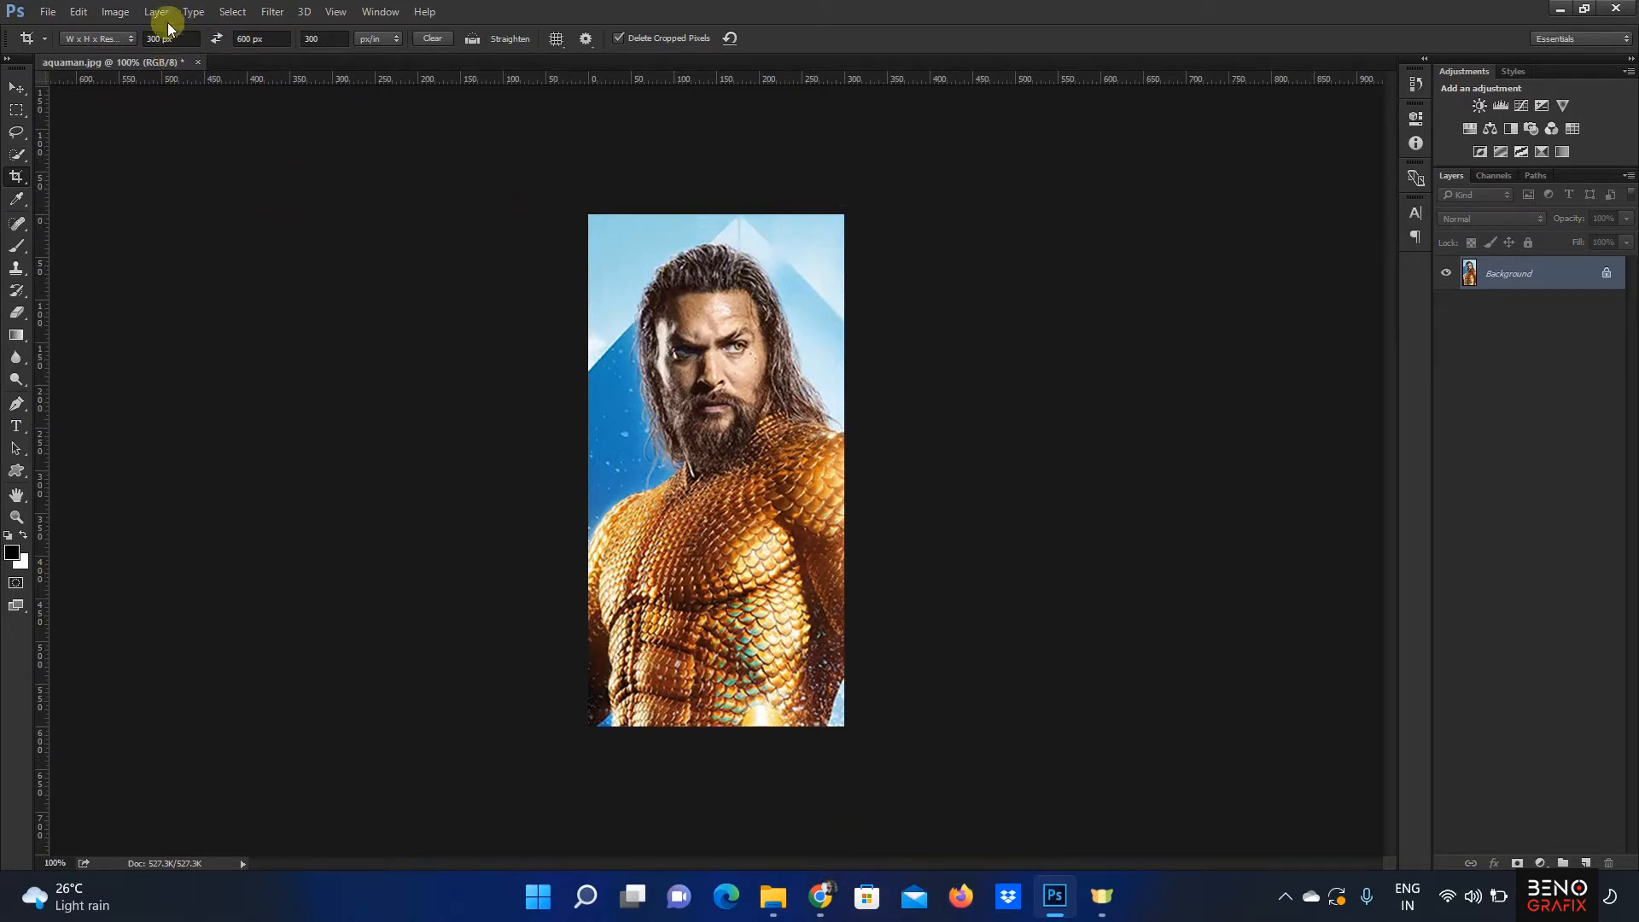
key("ctrl+a")
key("F8")
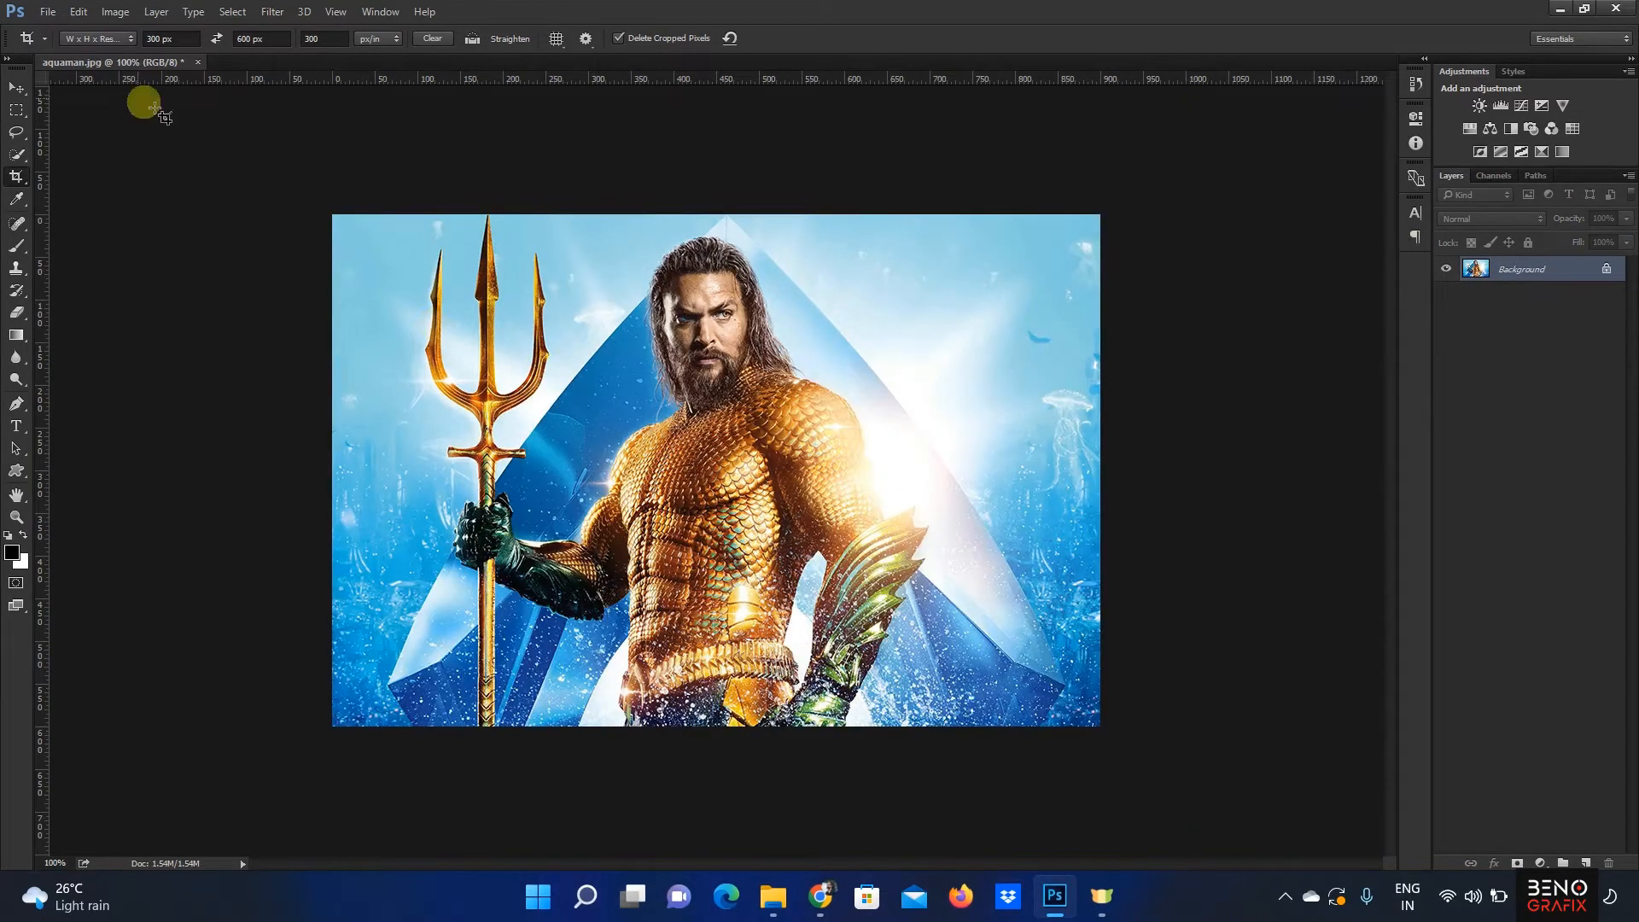
Step: Constrain the crop to Original Ratio, enlarge the box beyond the image's lower-right corner, and cancel the crop
left_click(94, 41)
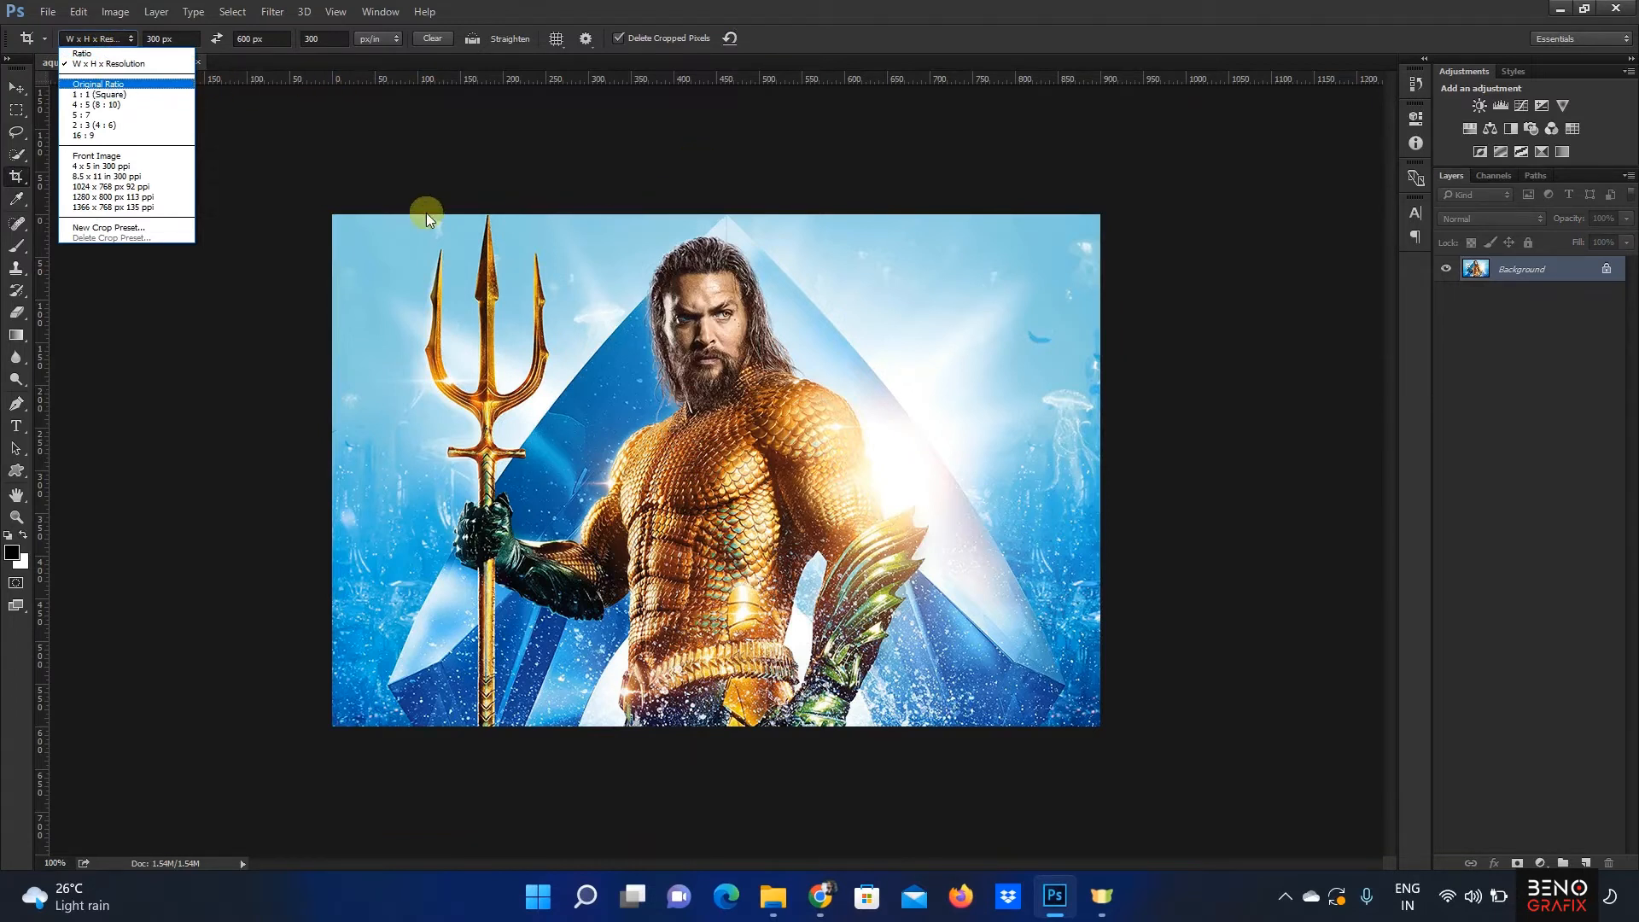
left_click(101, 85)
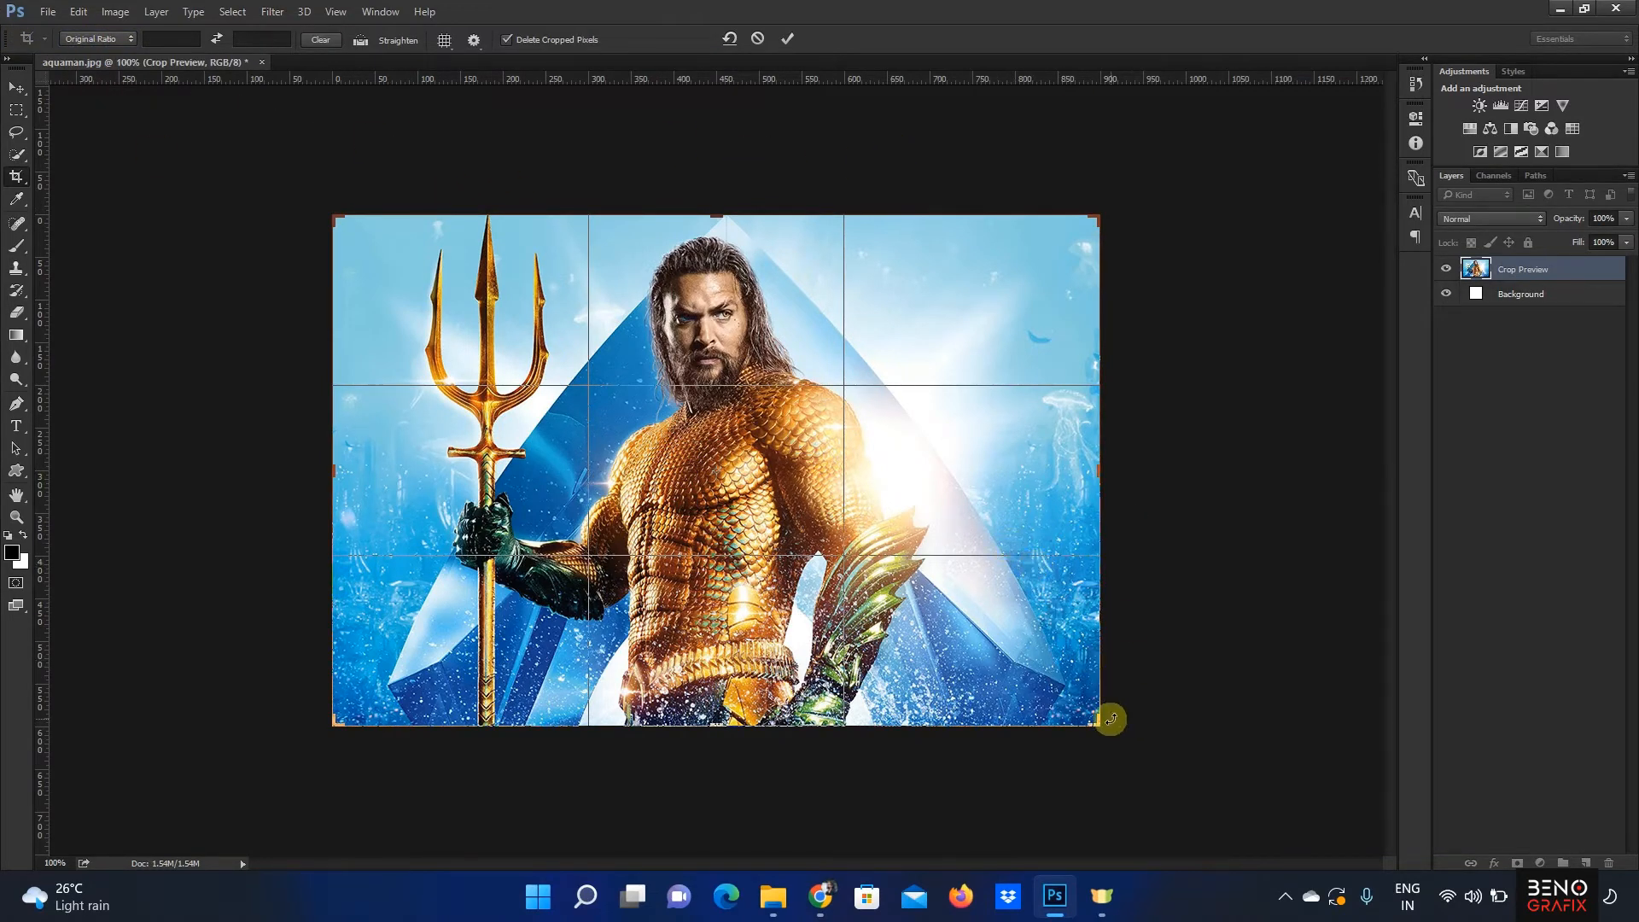
left_click_drag(1099, 724, 1150, 782)
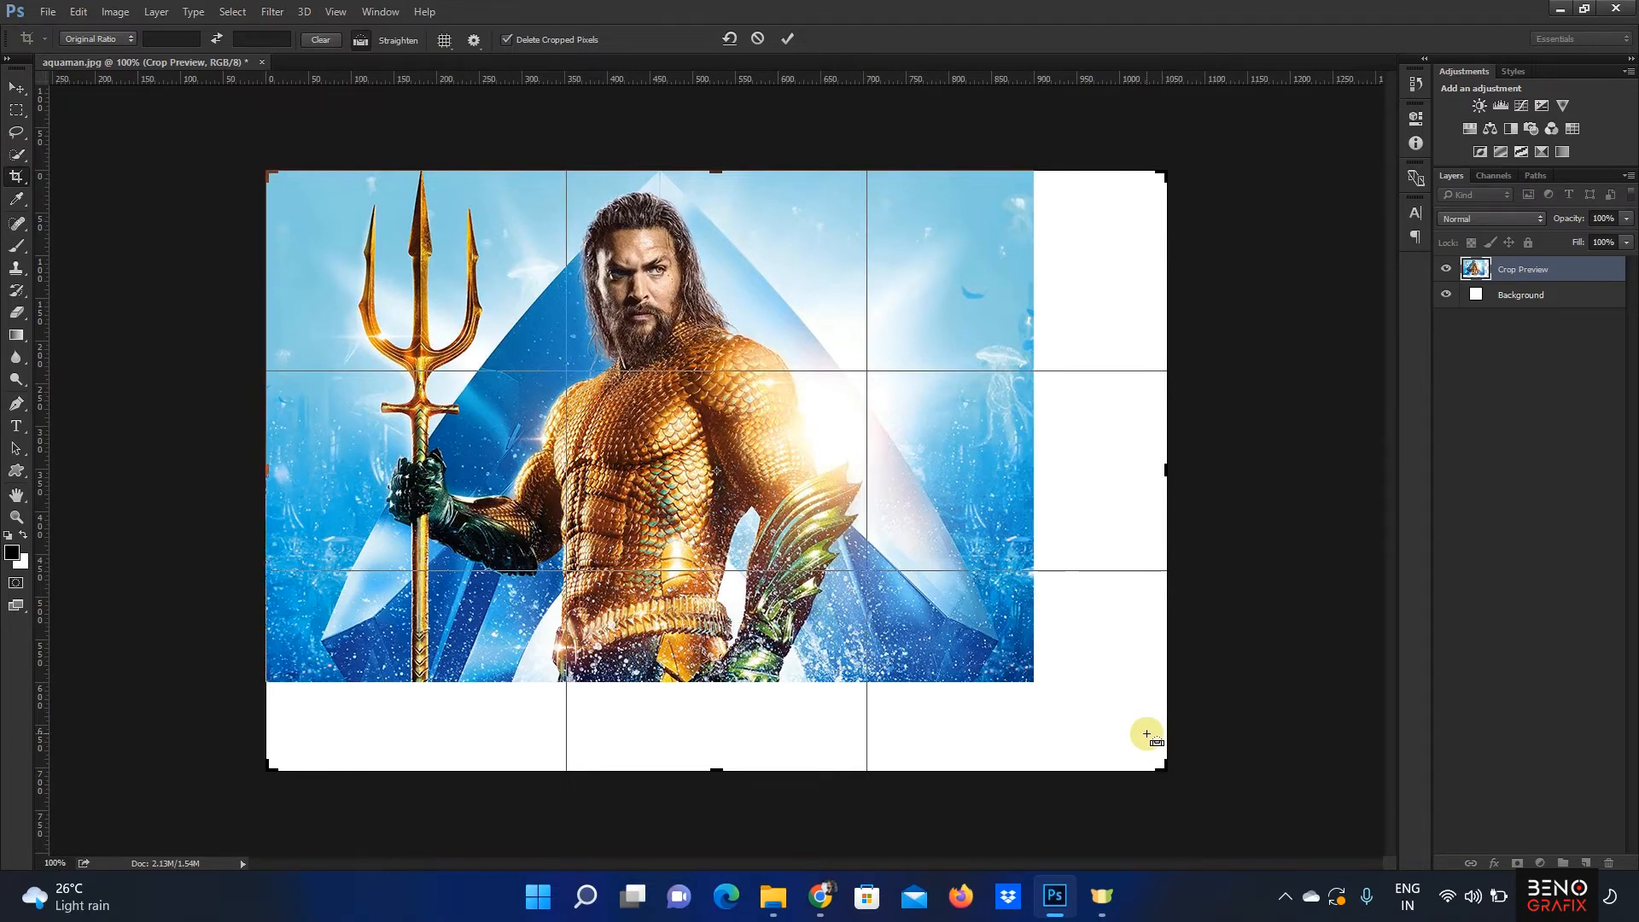
key("Escape")
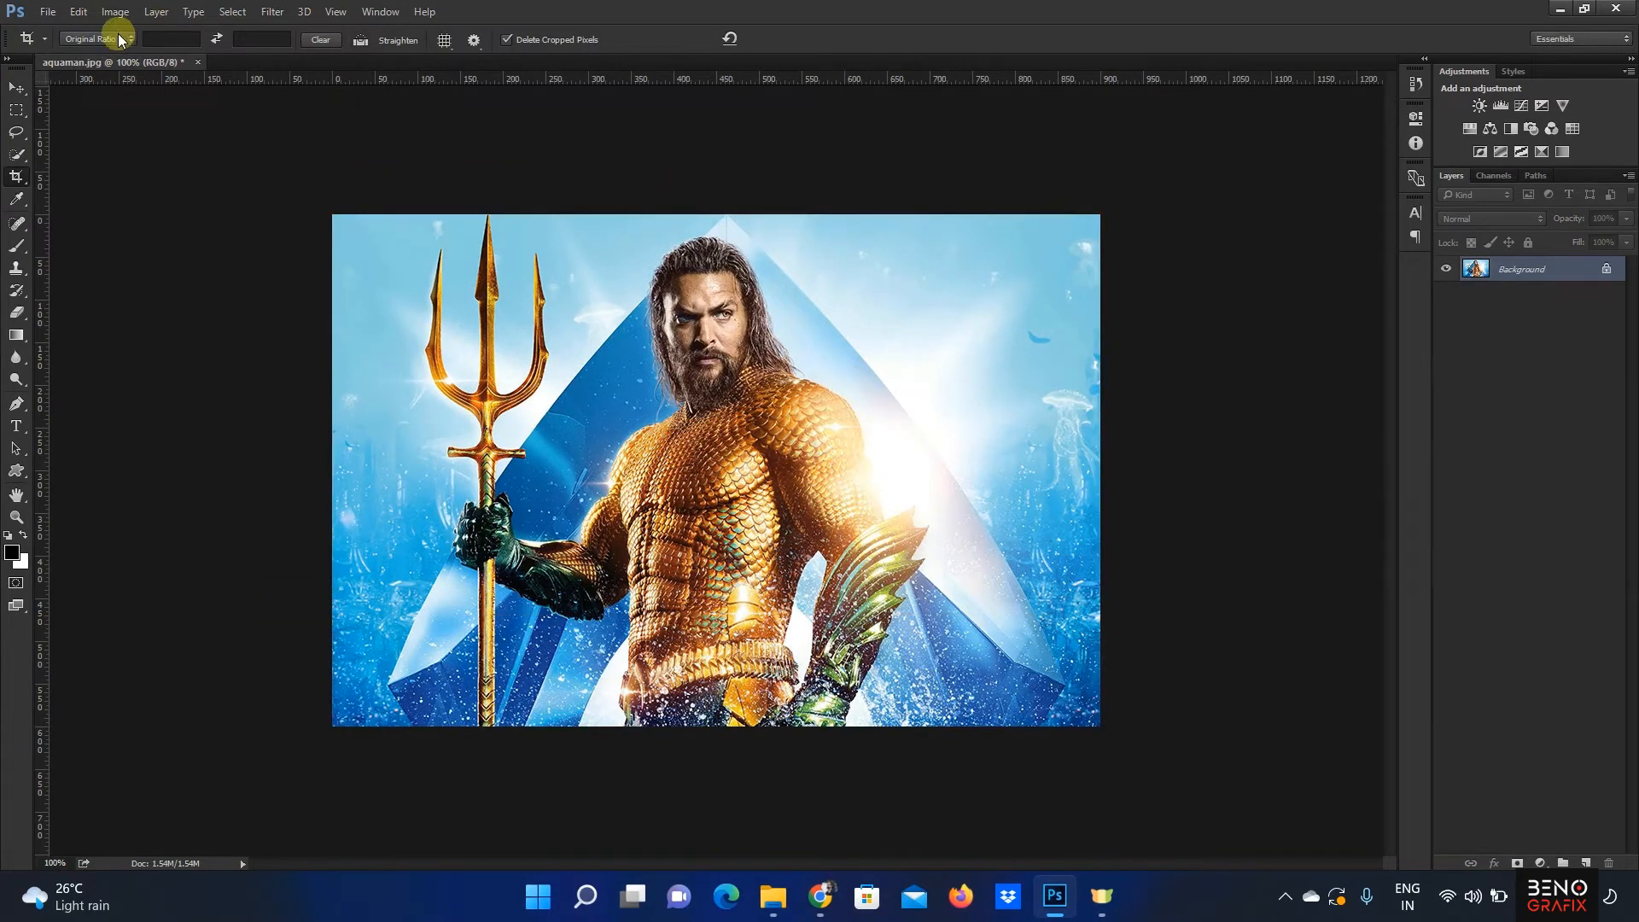
Step: Try the 1 : 1 (Square) crop preset and switch the crop to 4 : 5 (8 : 10)
left_click(120, 40)
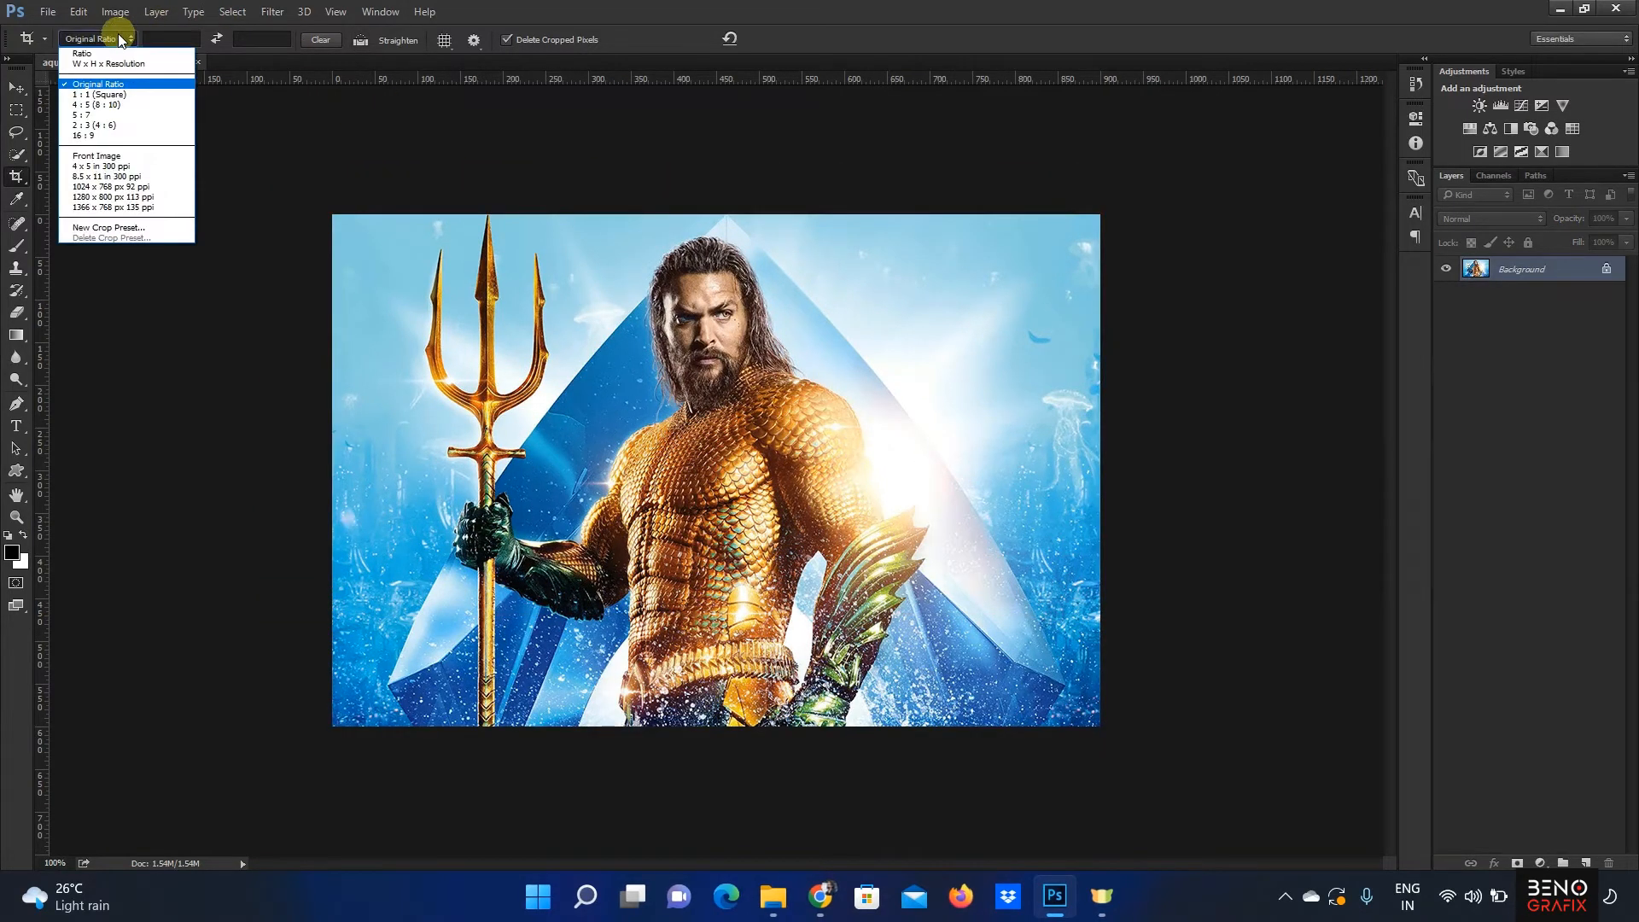
left_click(111, 96)
left_click(102, 39)
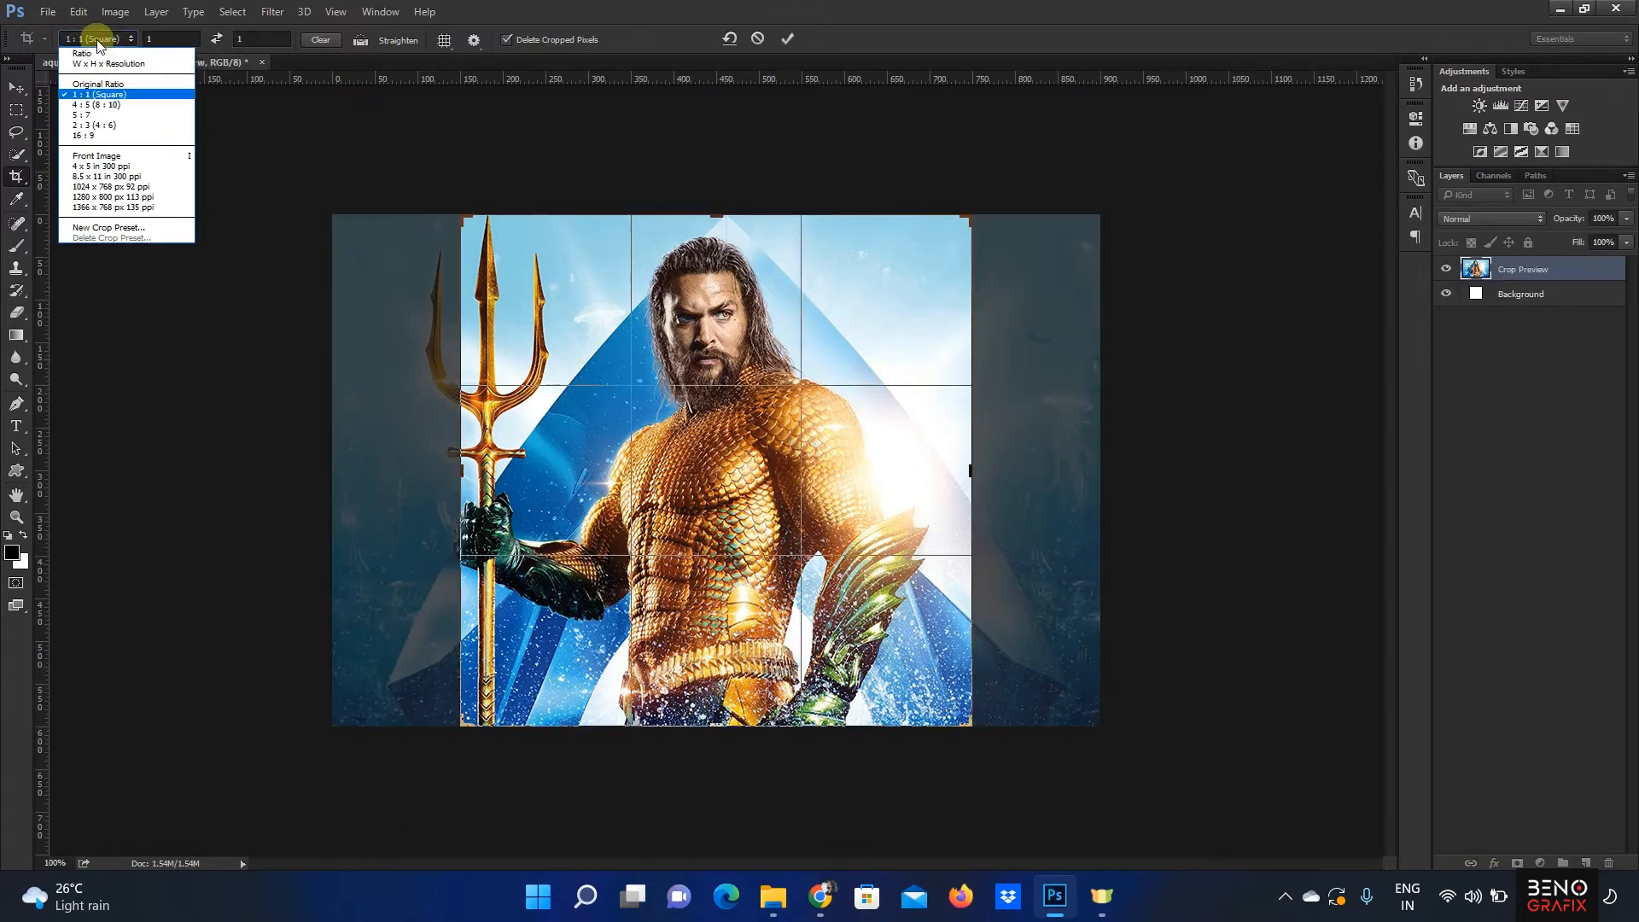
left_click(108, 106)
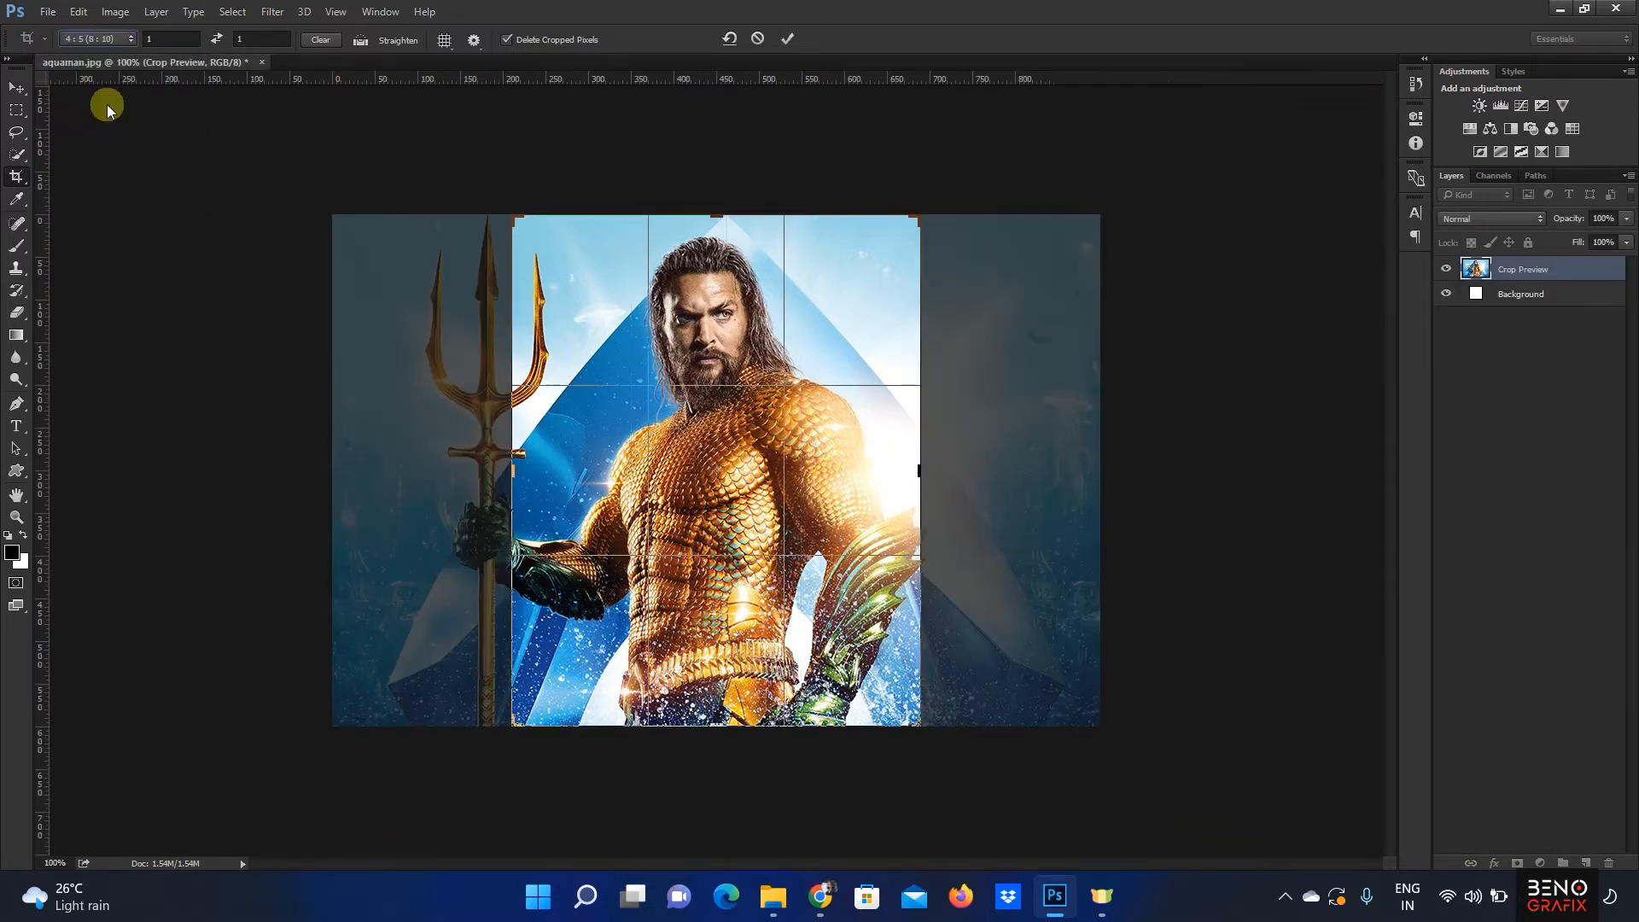
left_click(96, 39)
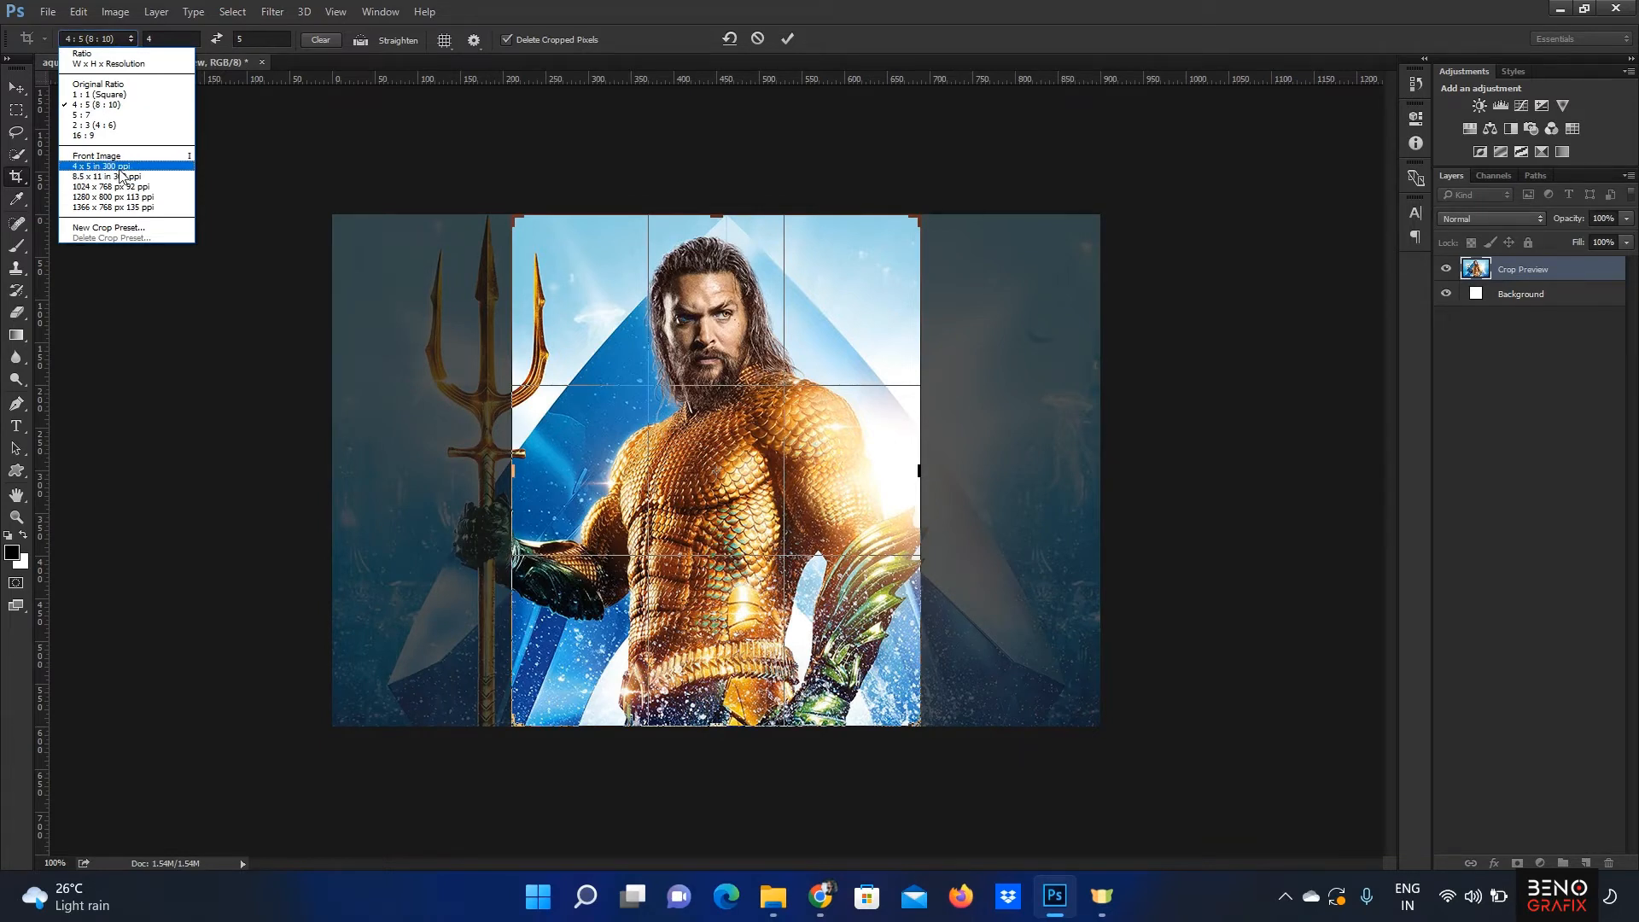
left_click(1182, 7)
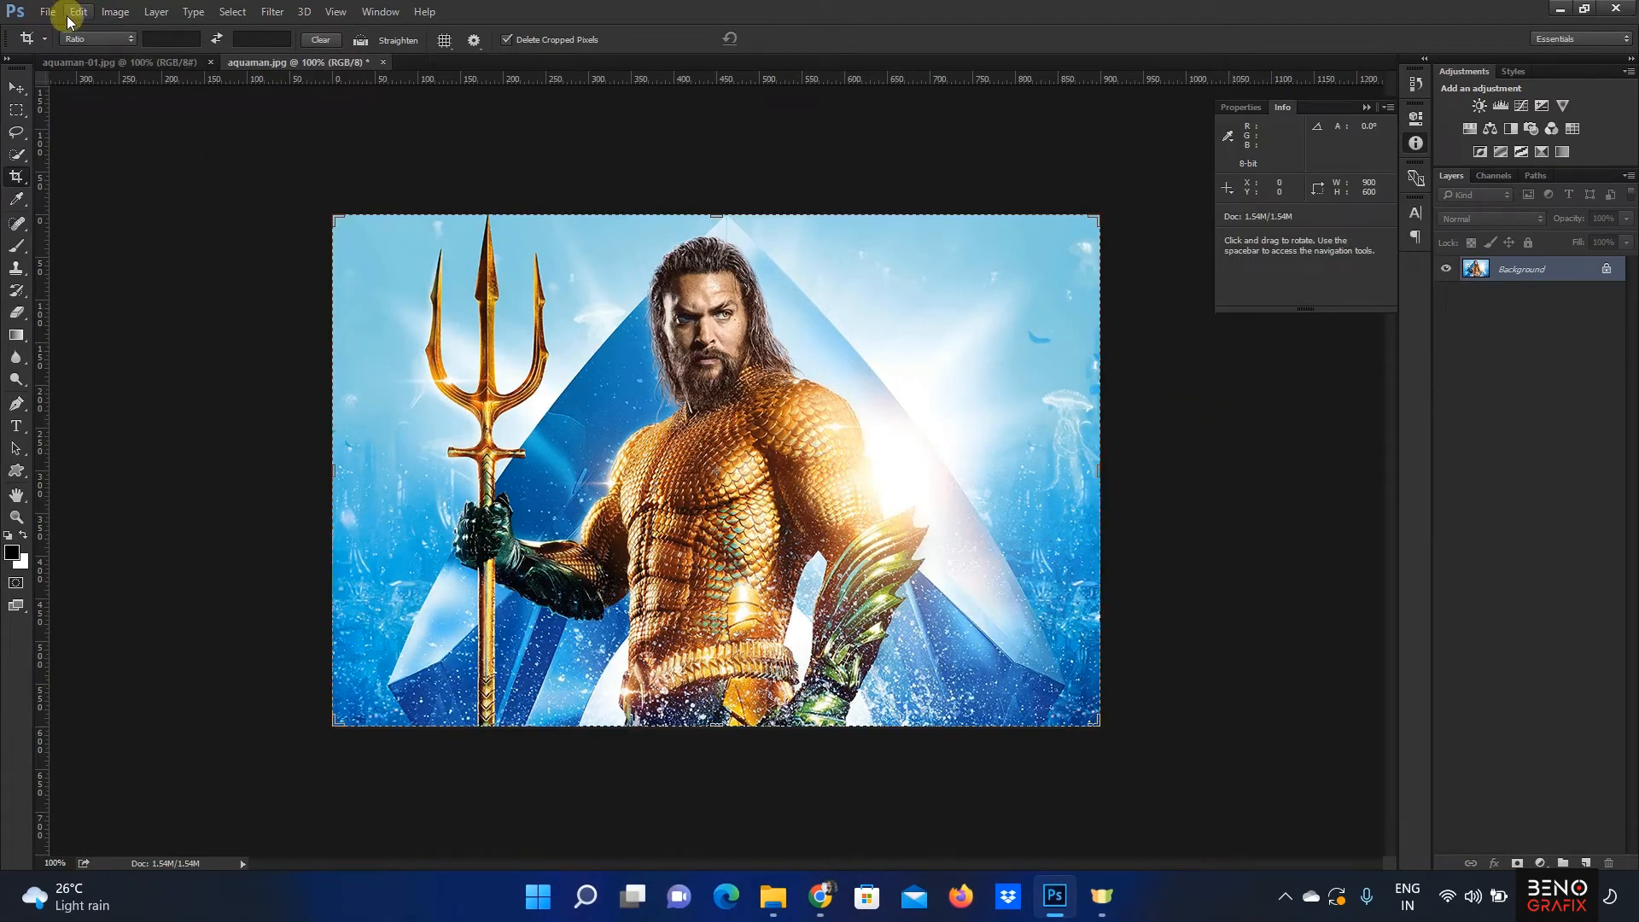
Step: Review the available crop presets and compare the two open images, aquaman.jpg and aquaman-01.jpg
left_click(85, 39)
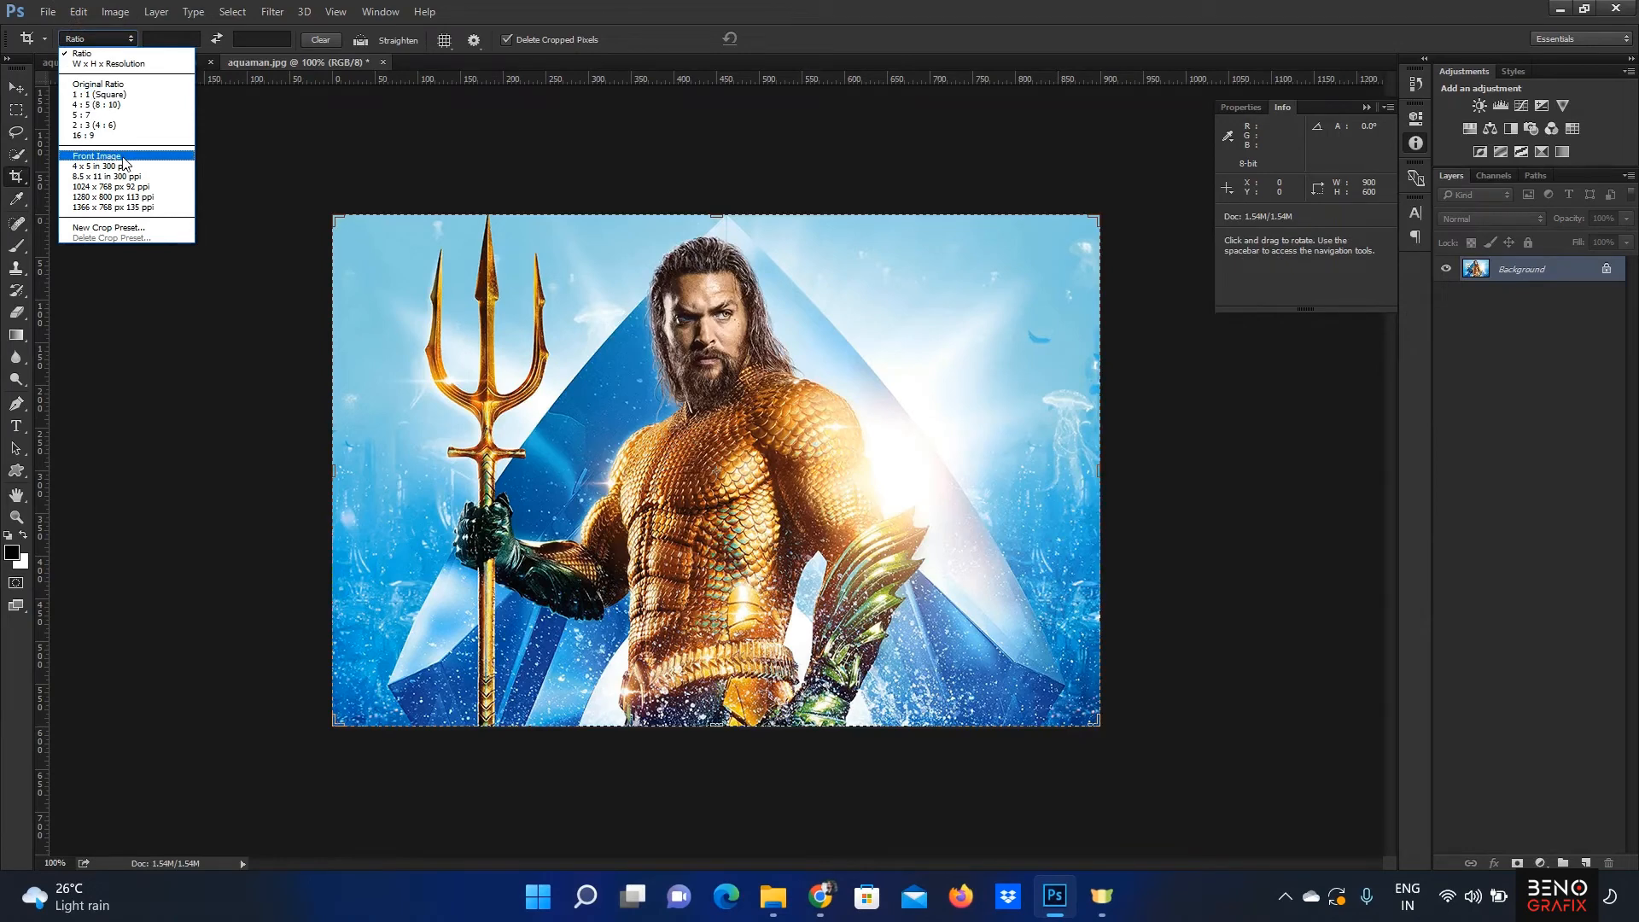
left_click(1030, 32)
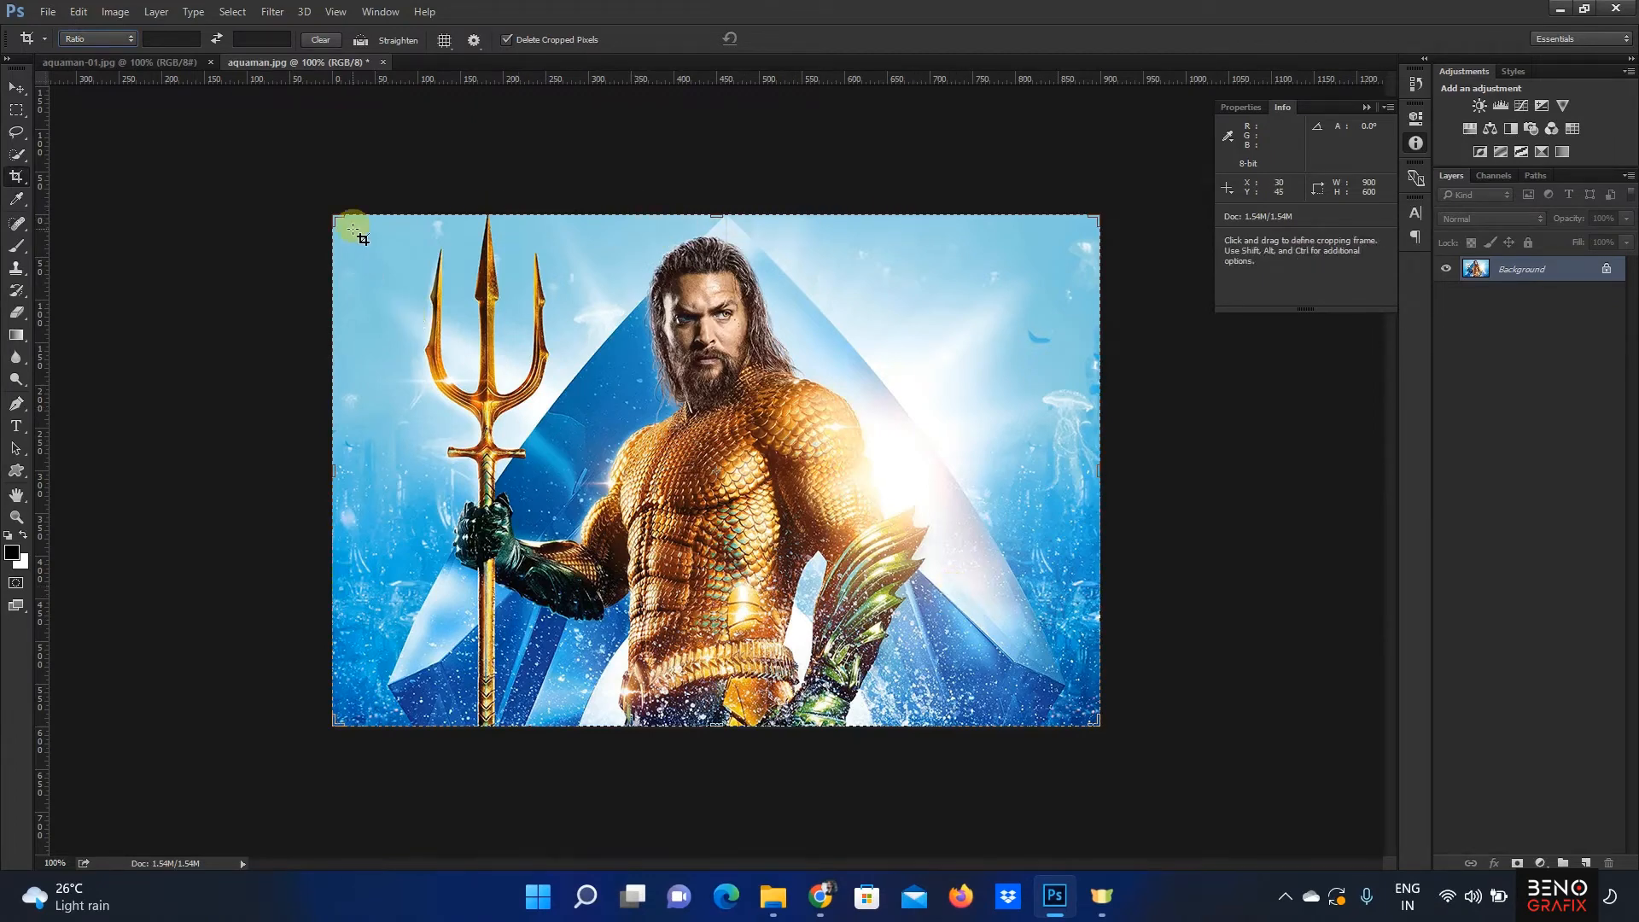
left_click(140, 64)
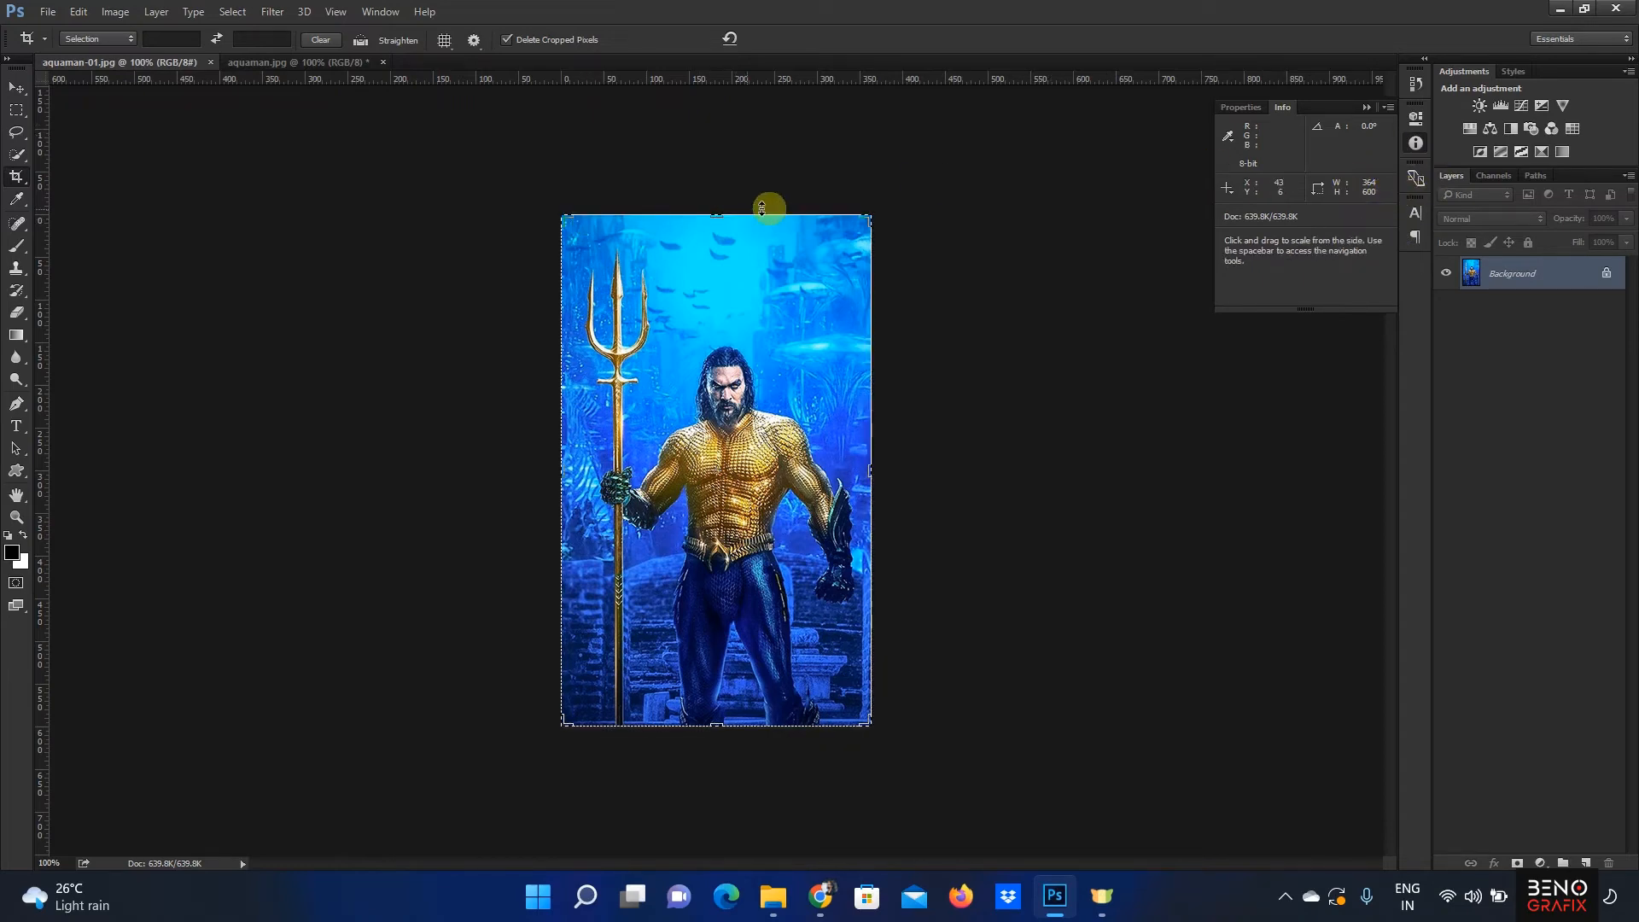
left_click(273, 65)
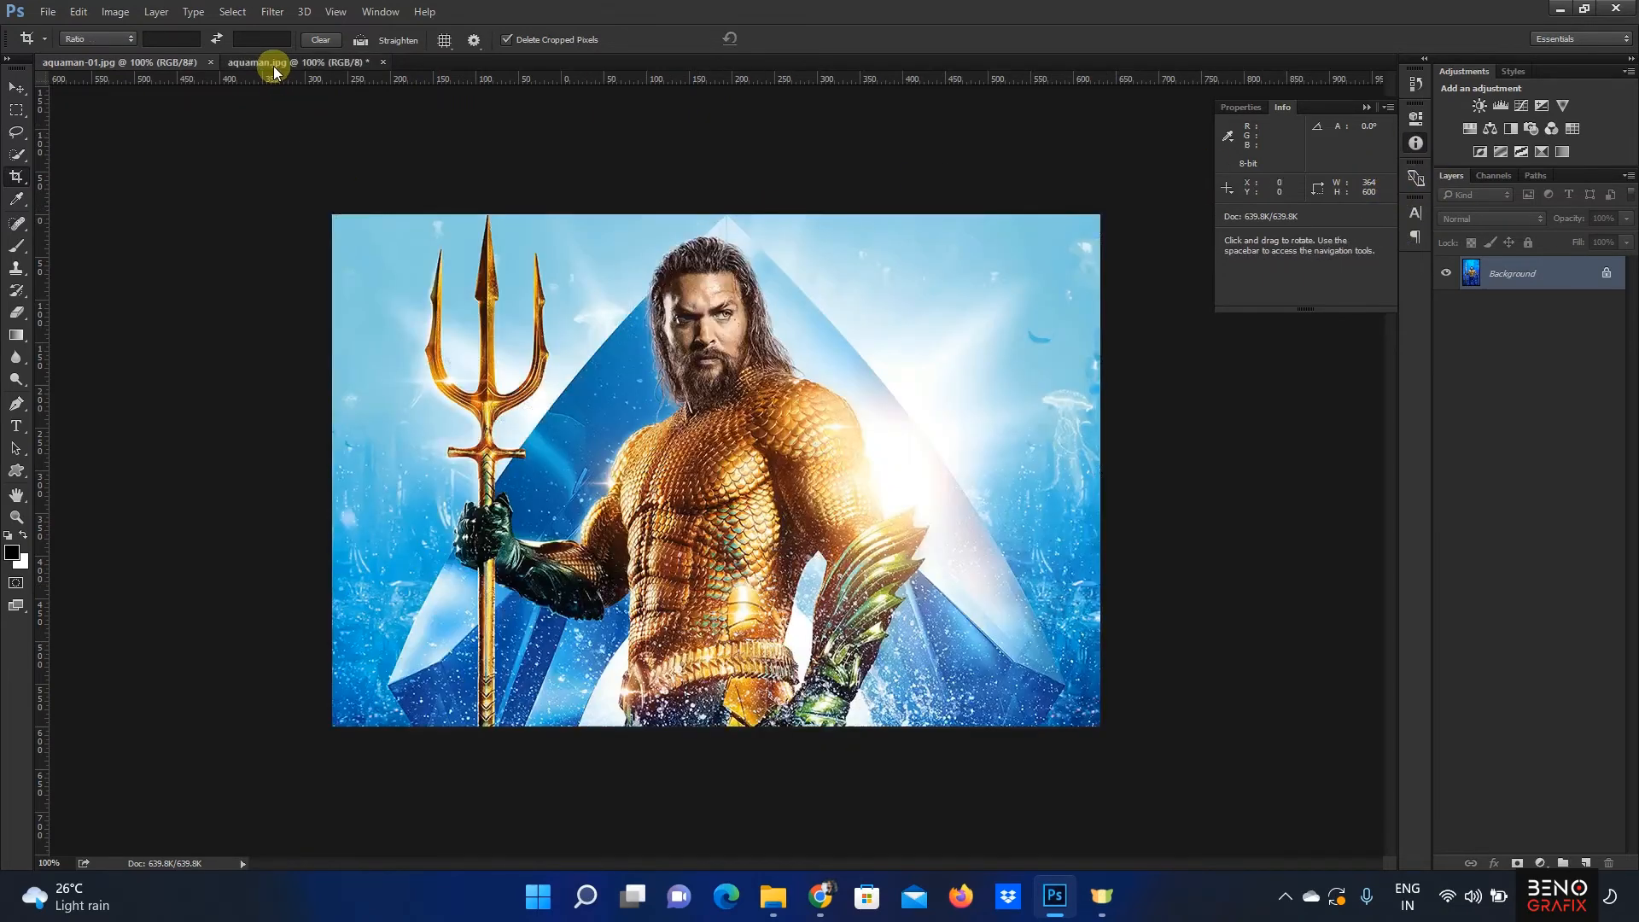
left_click(134, 65)
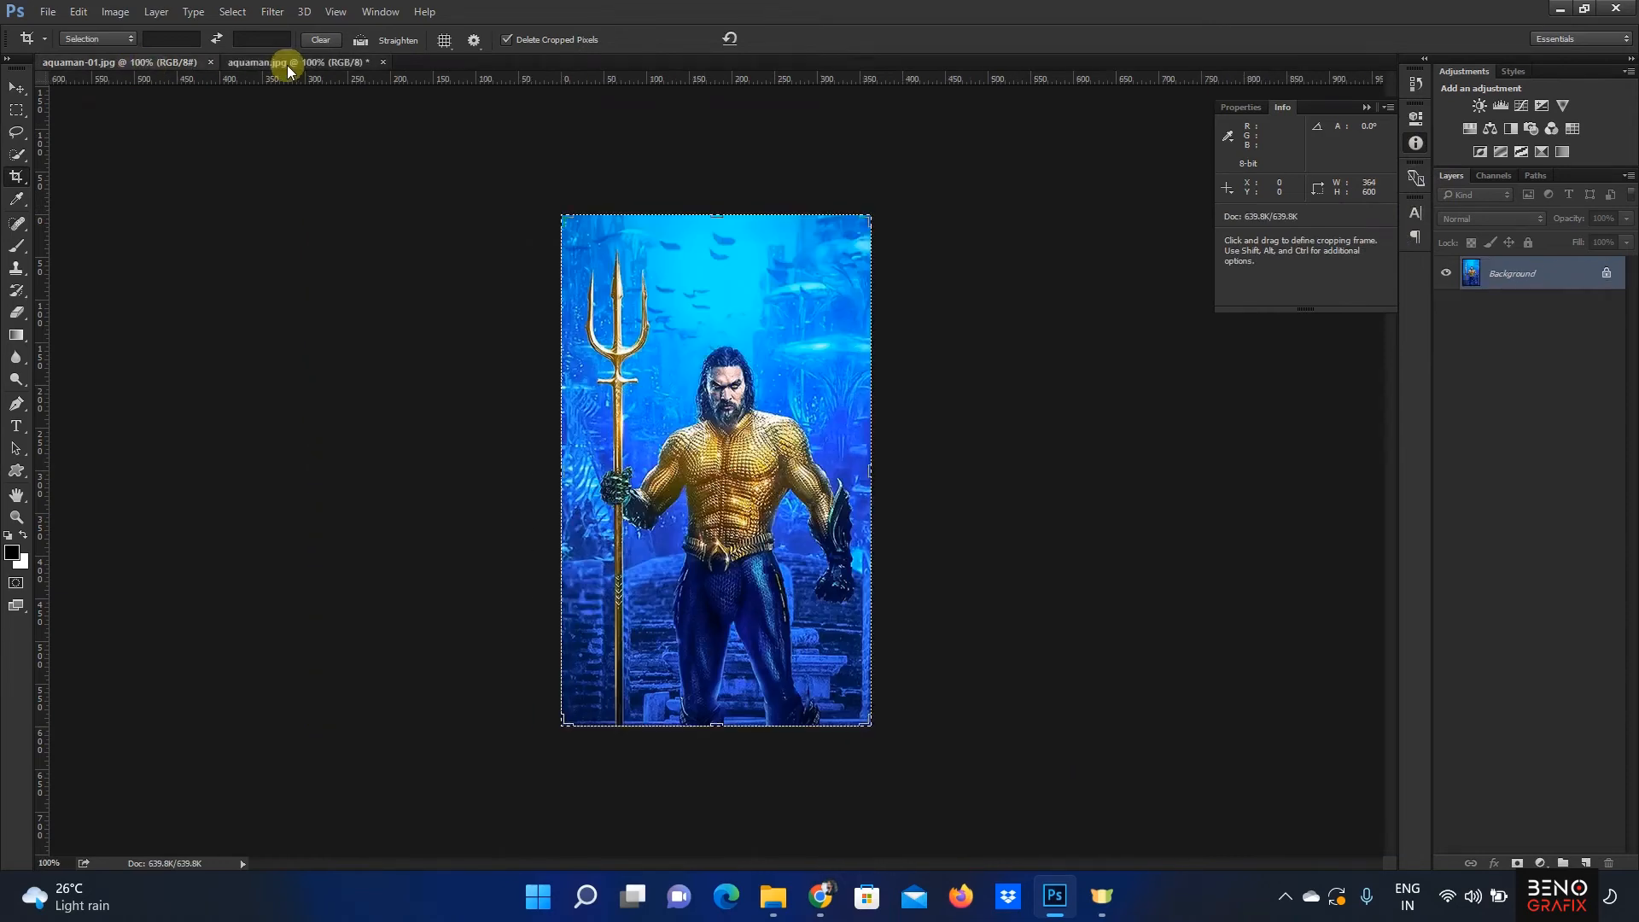
left_click(287, 65)
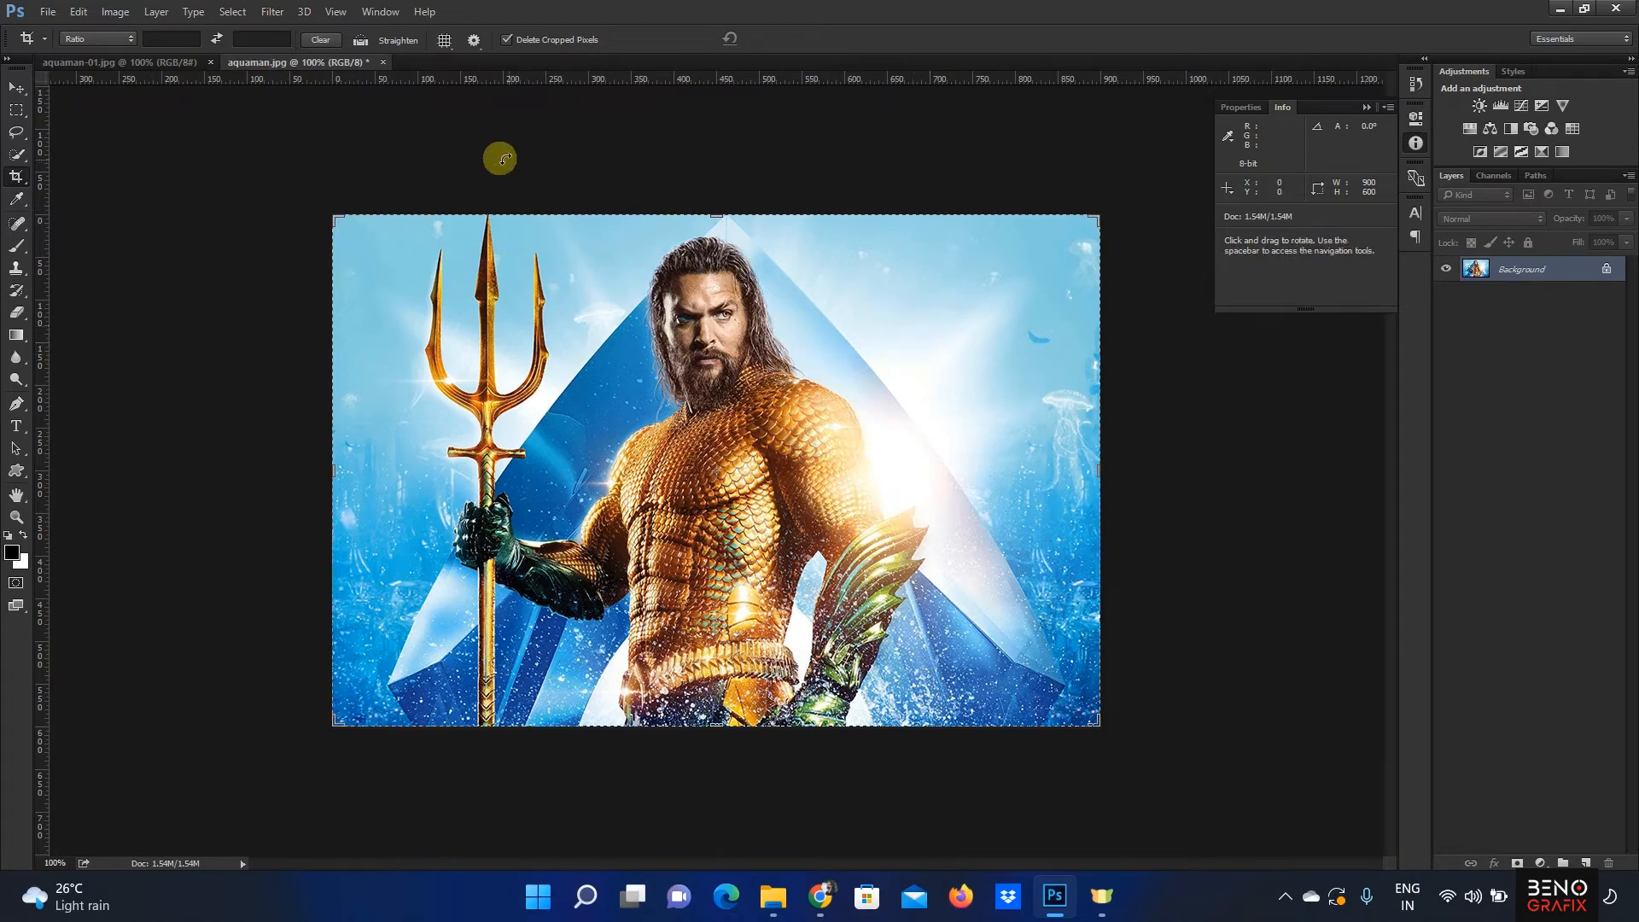
Step: Take the crop's width, height and resolution from aquaman-01.jpg using the Front Image preset
left_click(121, 63)
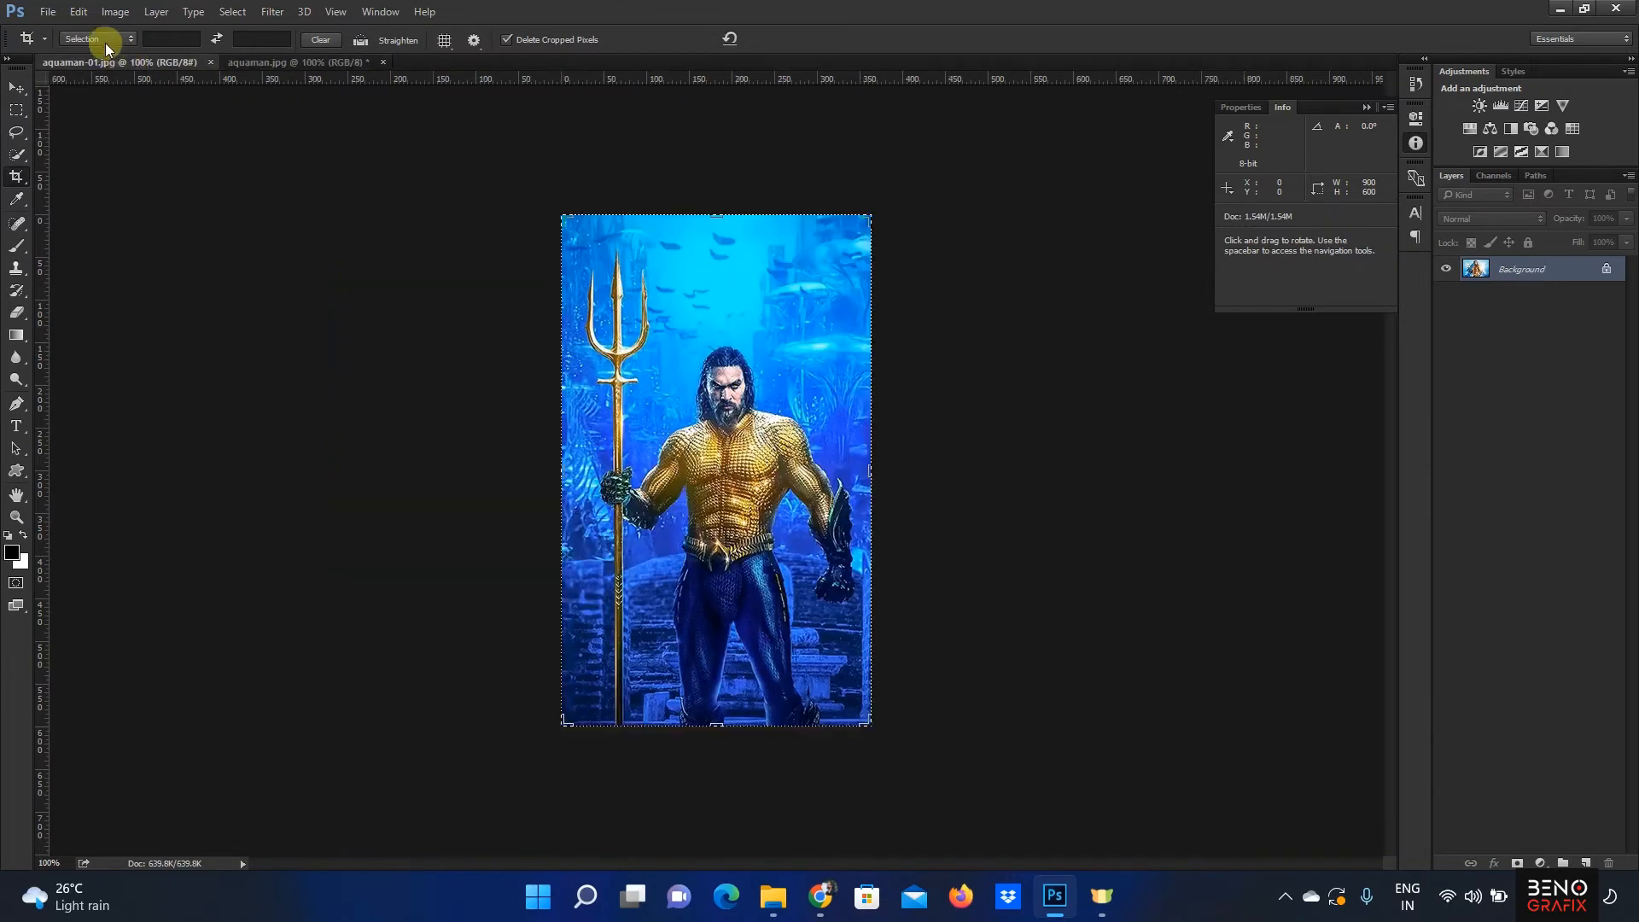
left_click(103, 37)
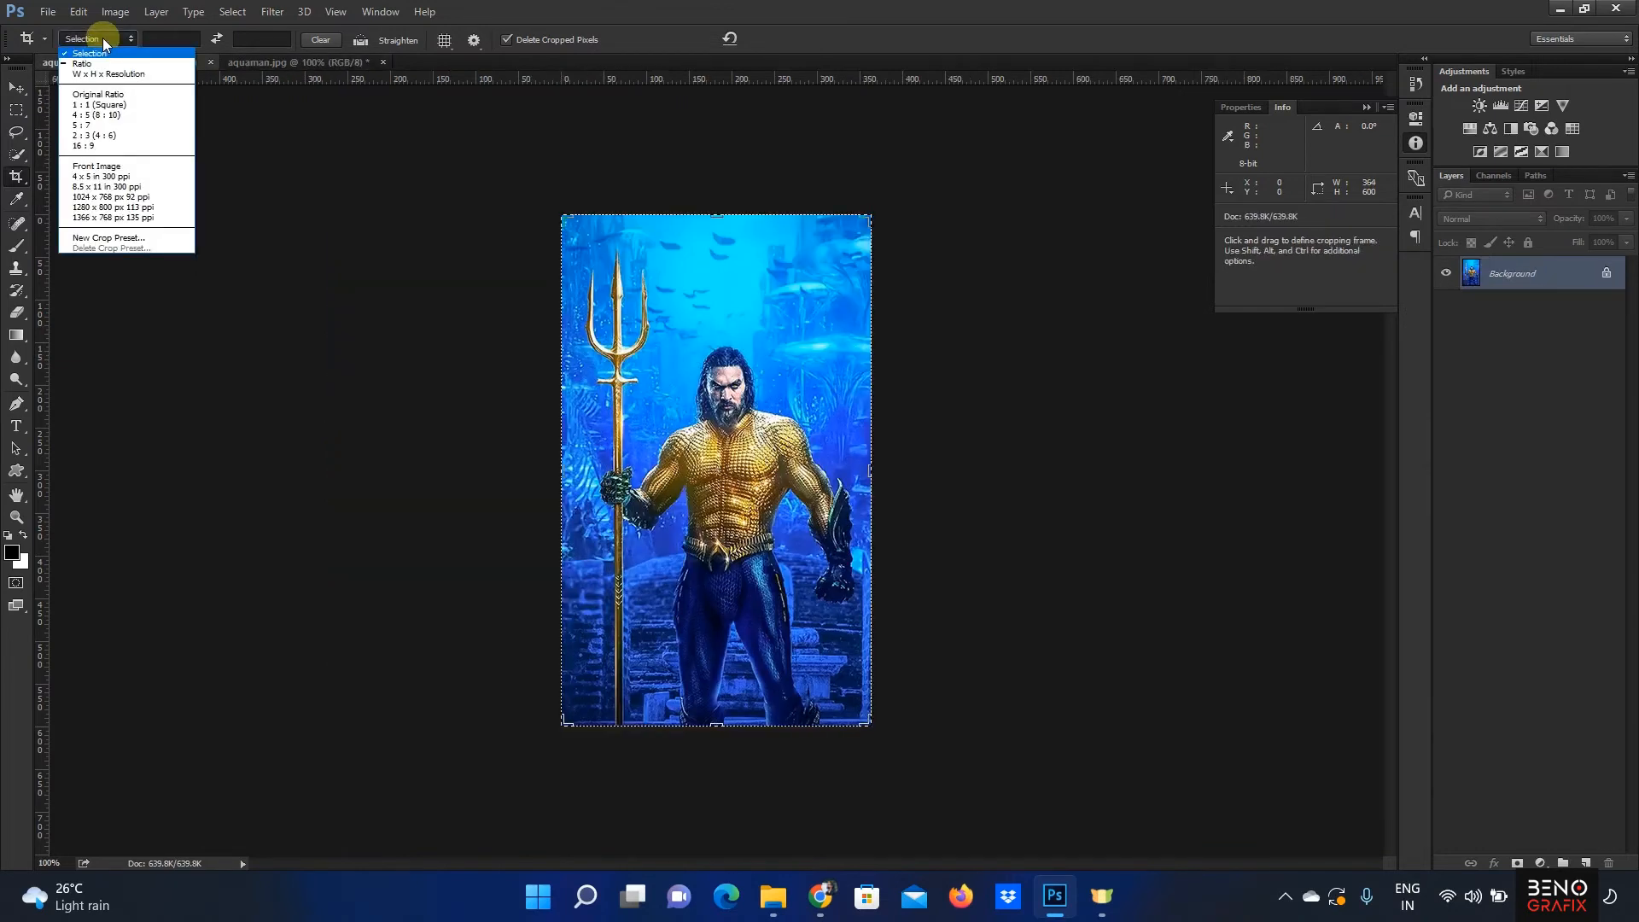
left_click(103, 167)
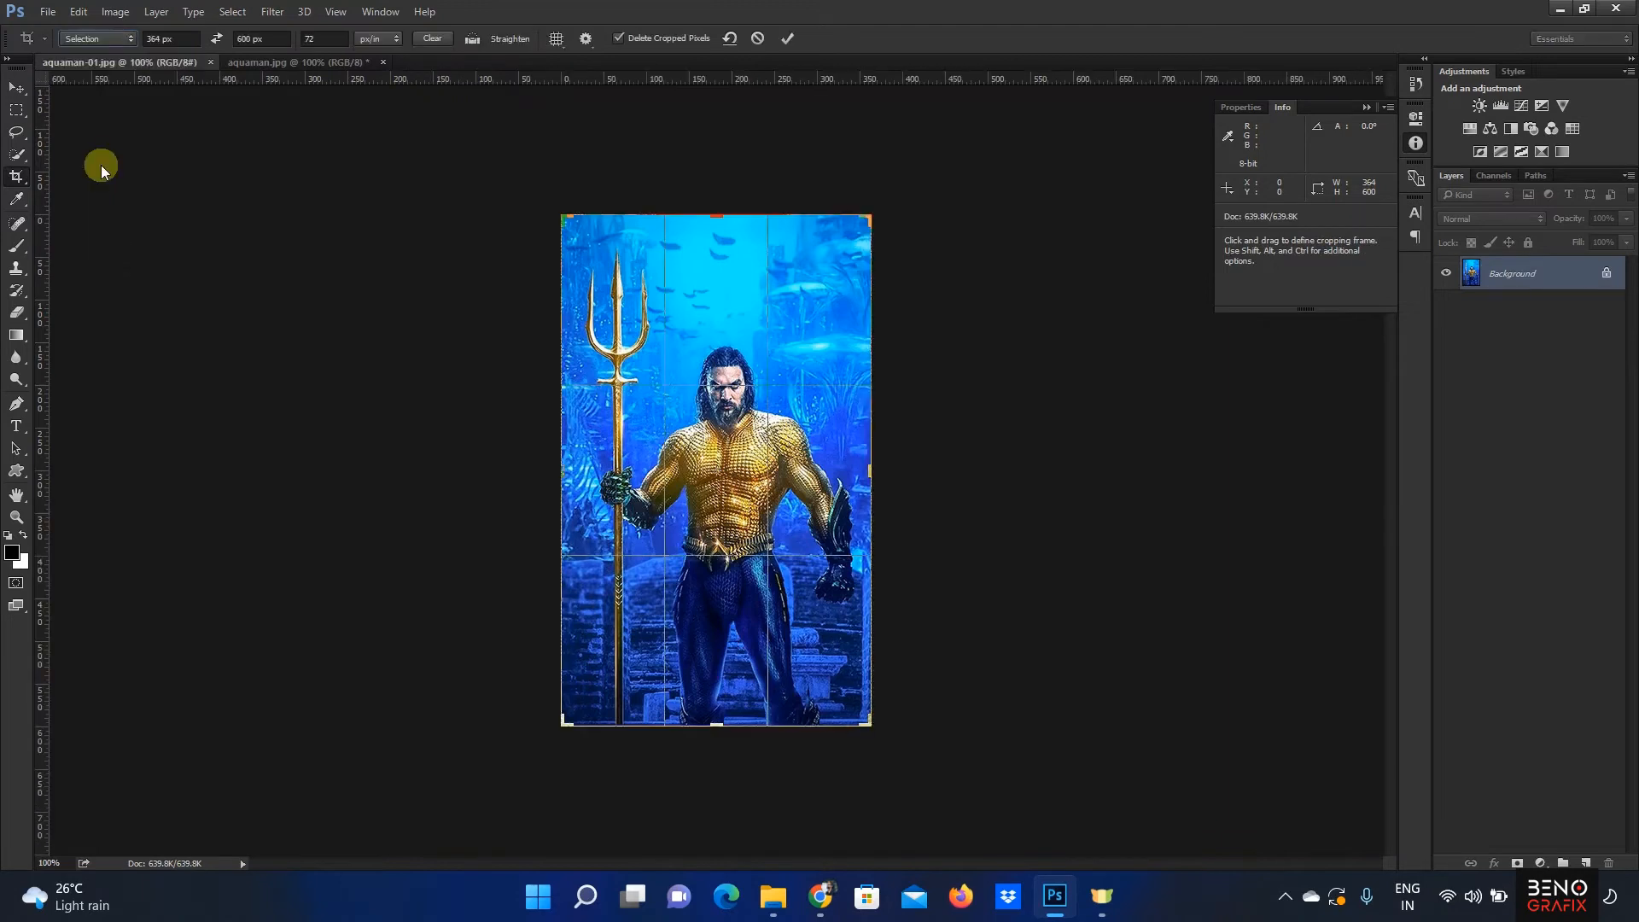
left_click(175, 39)
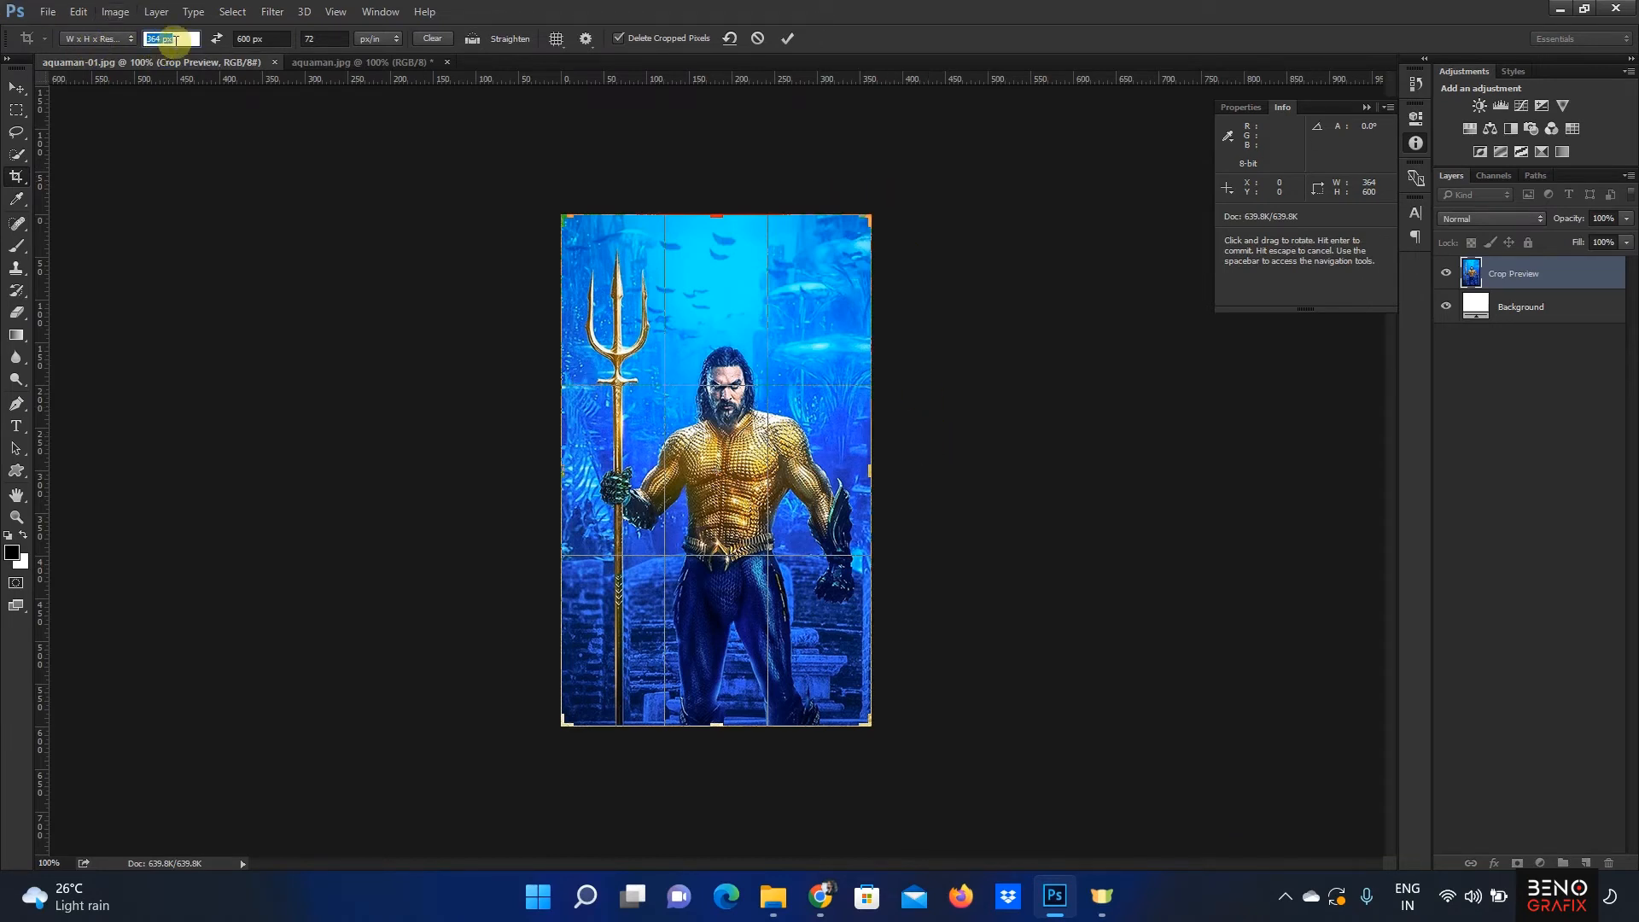
Step: Check the width, height and resolution taken from the front image, and crop aquaman.jpg to 364 x 600 px at 72 px/in
left_click(261, 39)
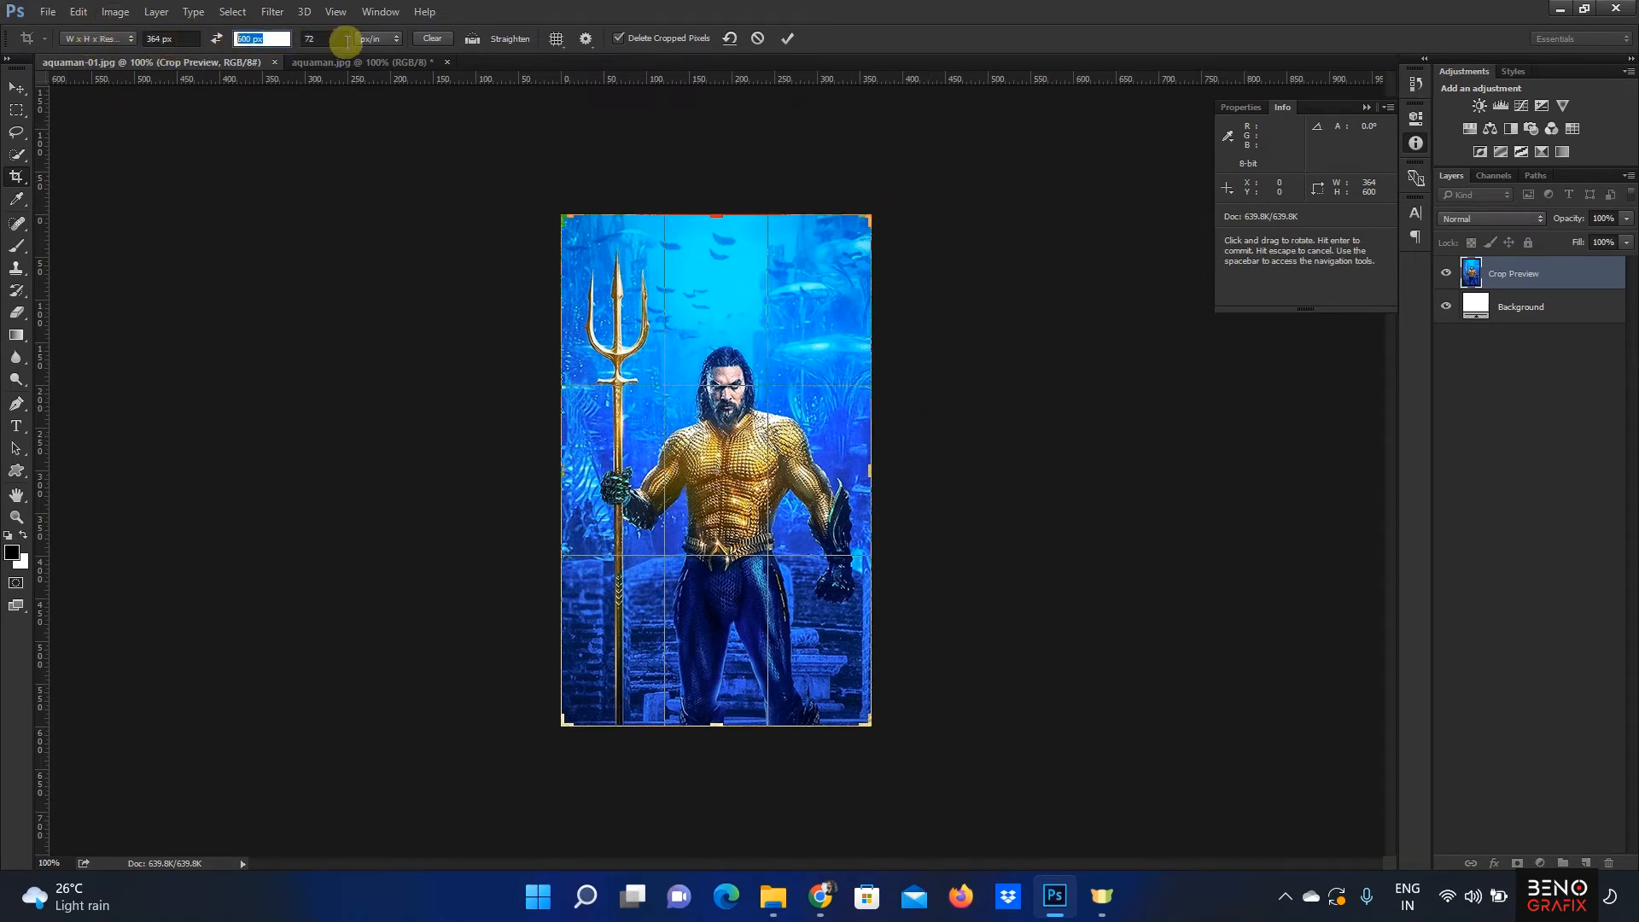
left_click(329, 38)
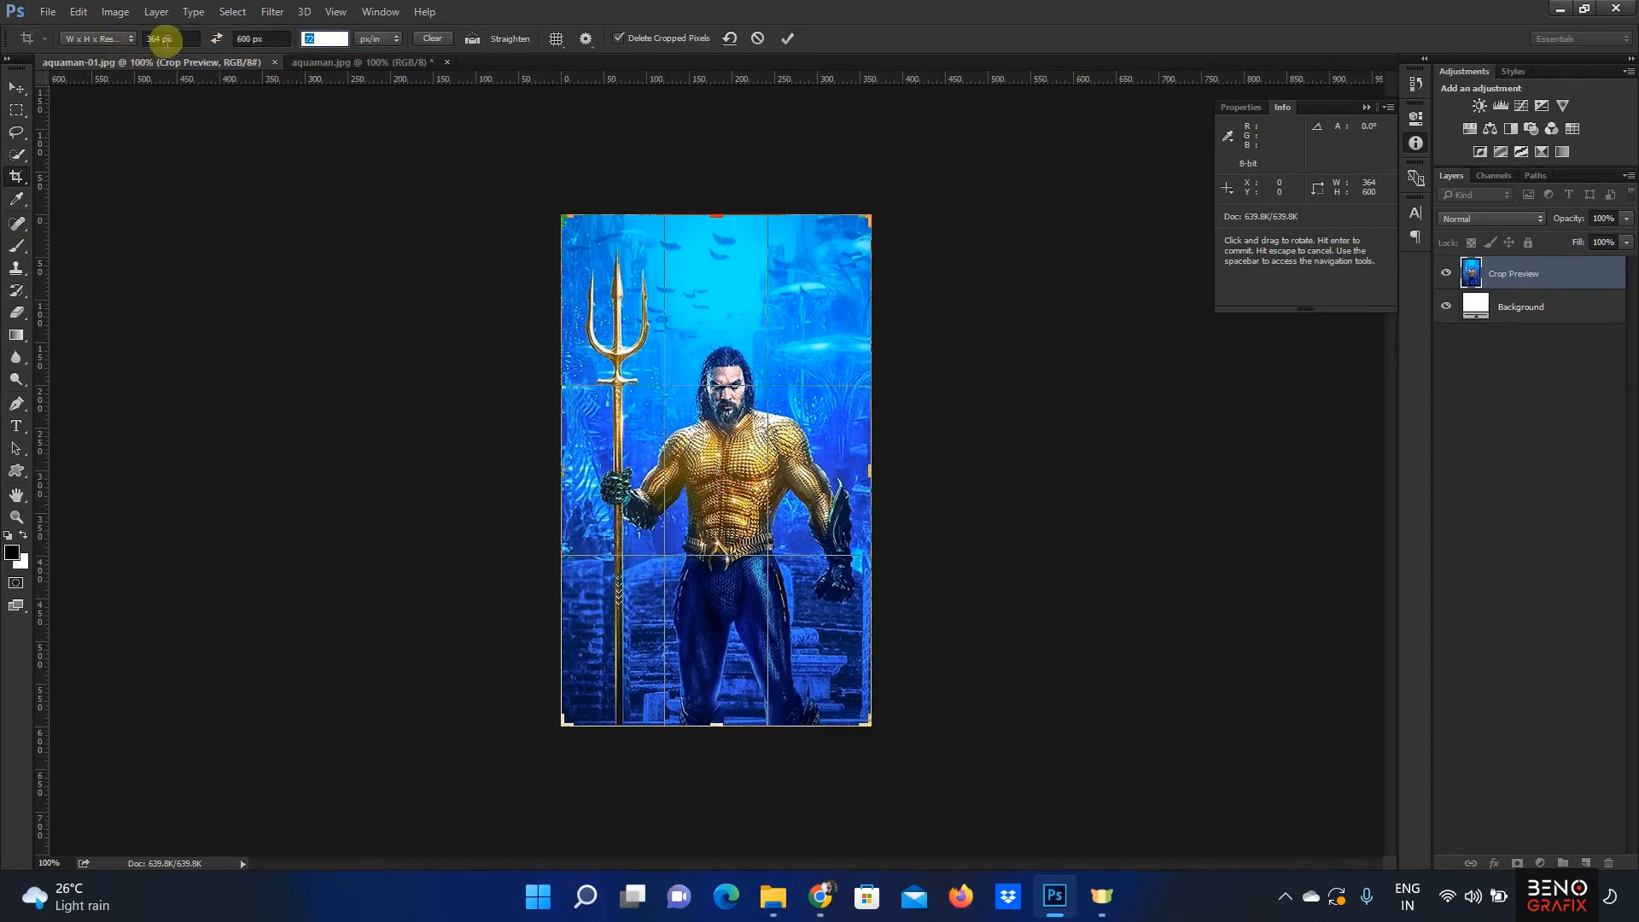
left_click(329, 64)
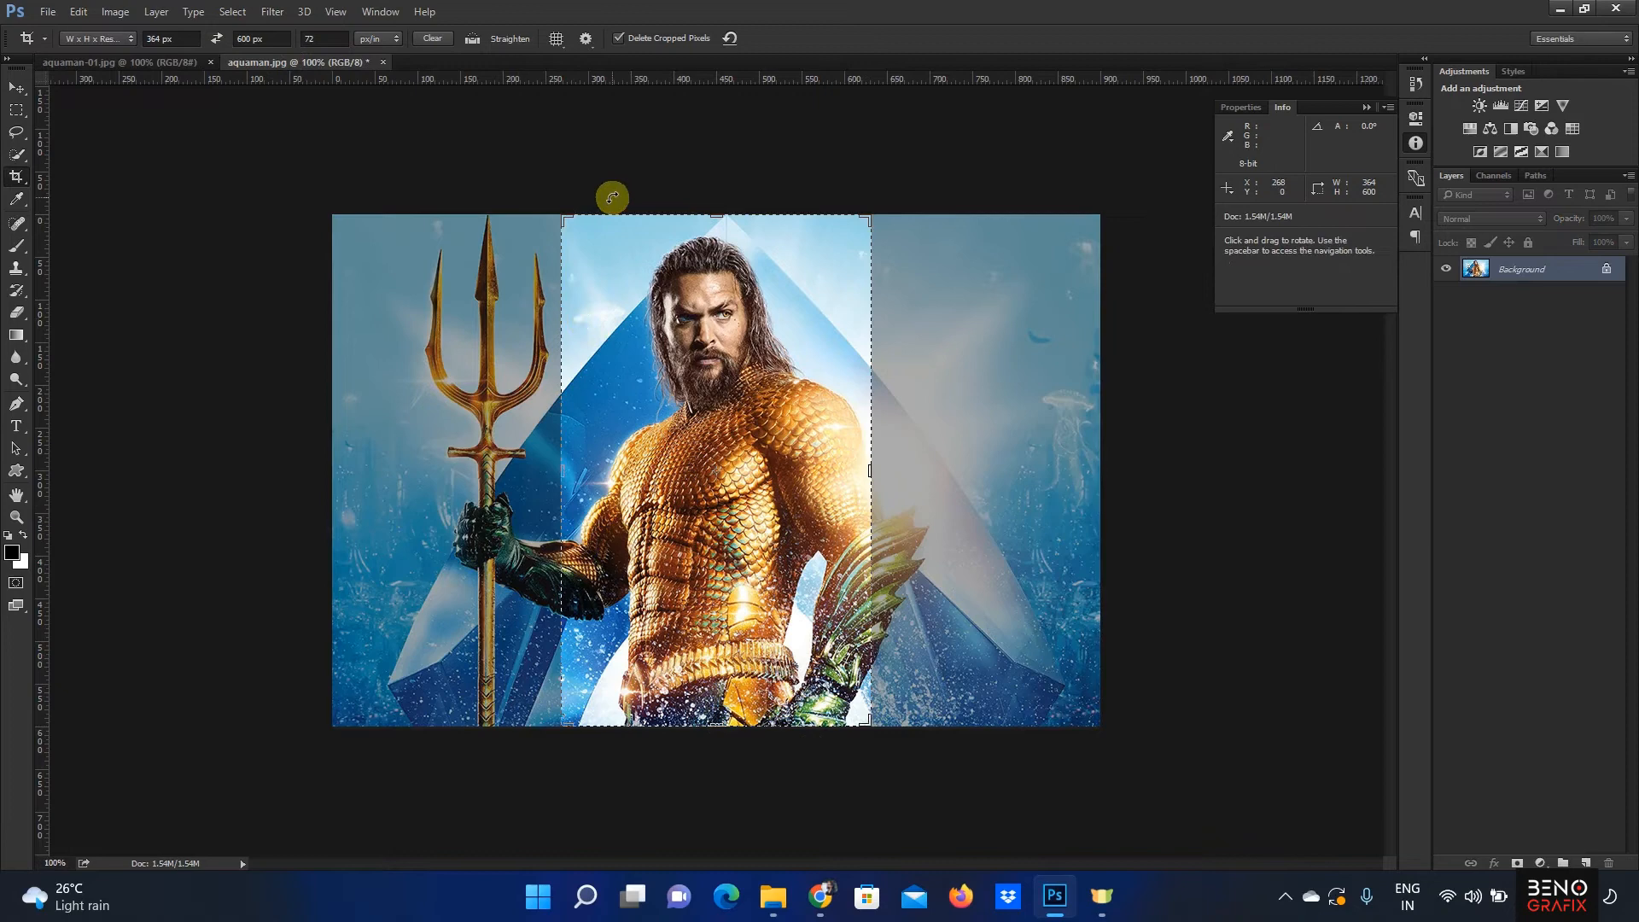
key("Return")
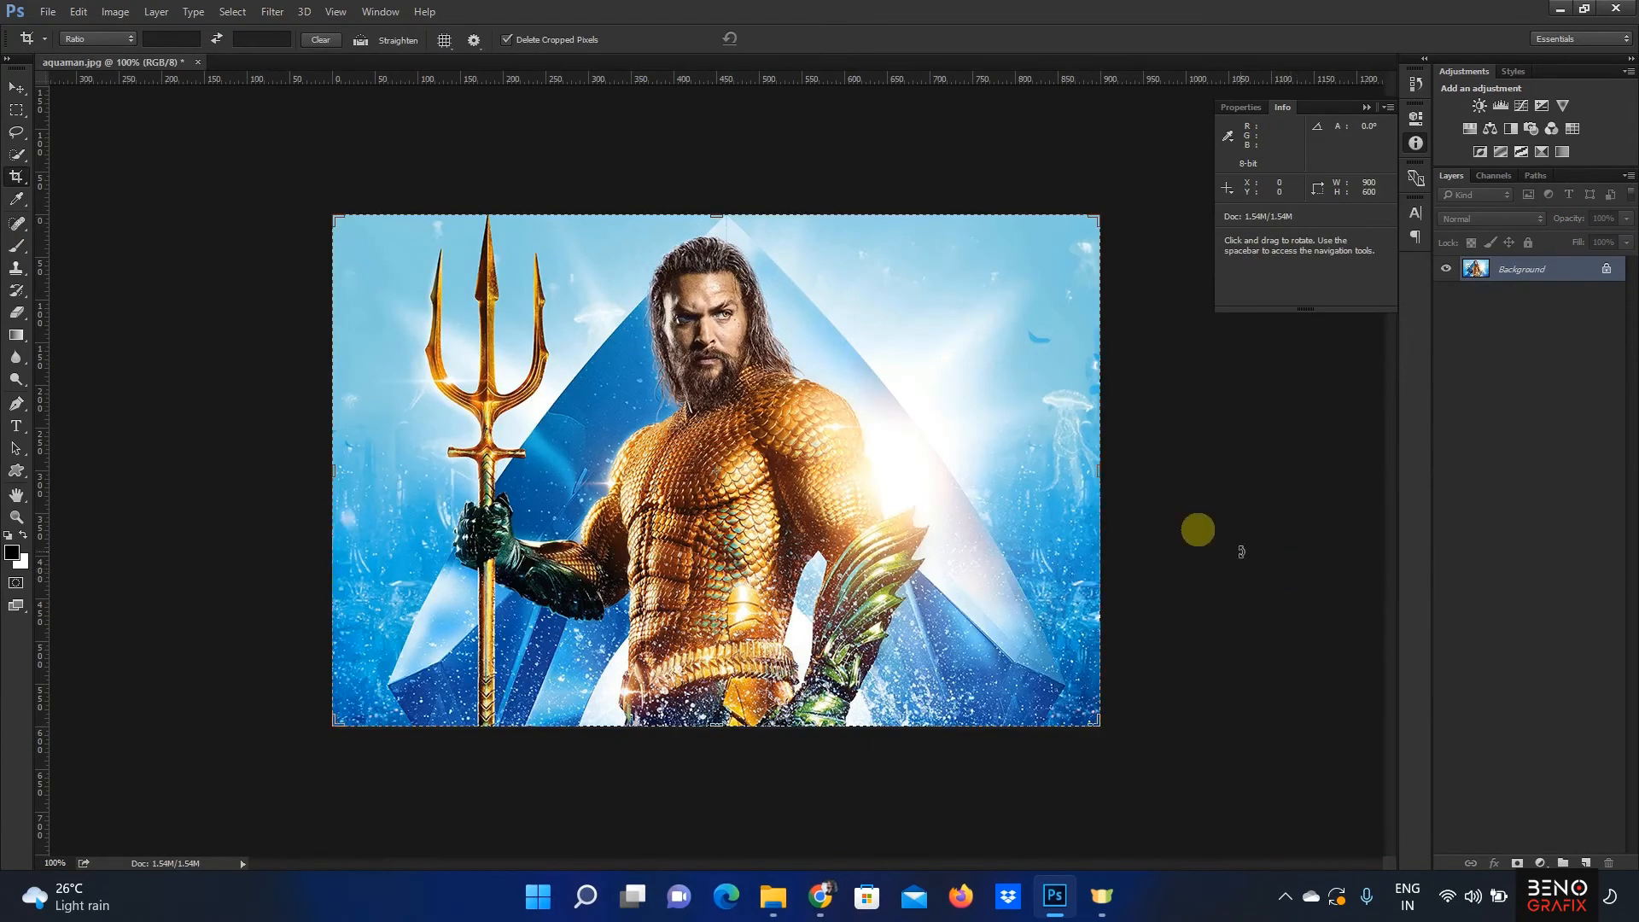
Step: Set a custom 2 : 4 crop ratio on aquaman.jpg
left_click(120, 38)
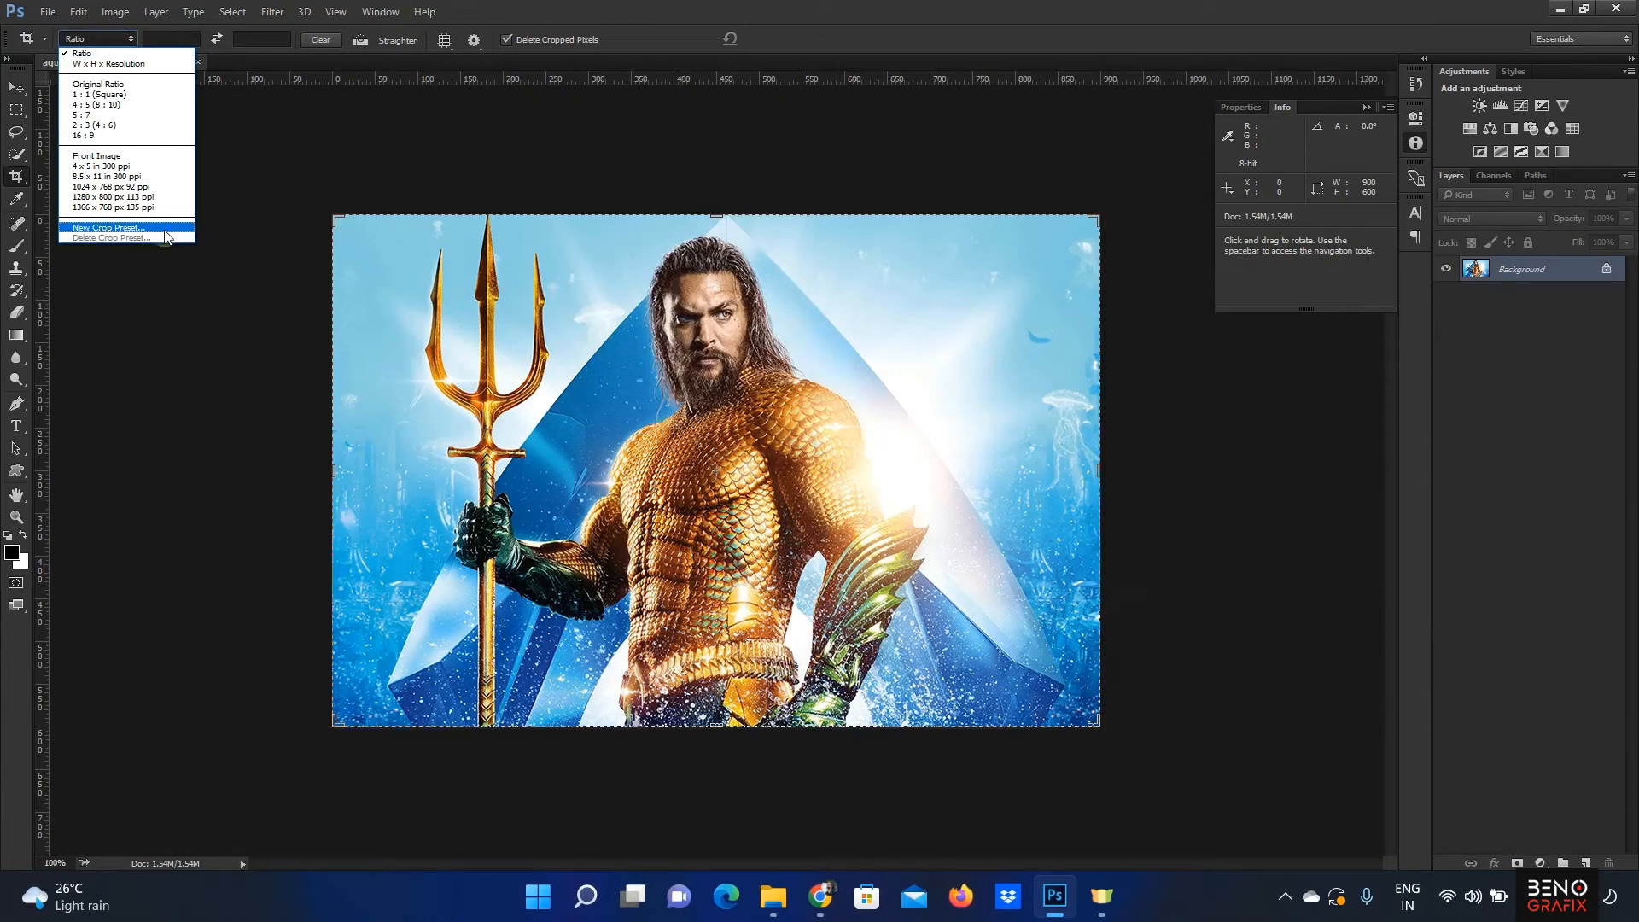
left_click(1001, 8)
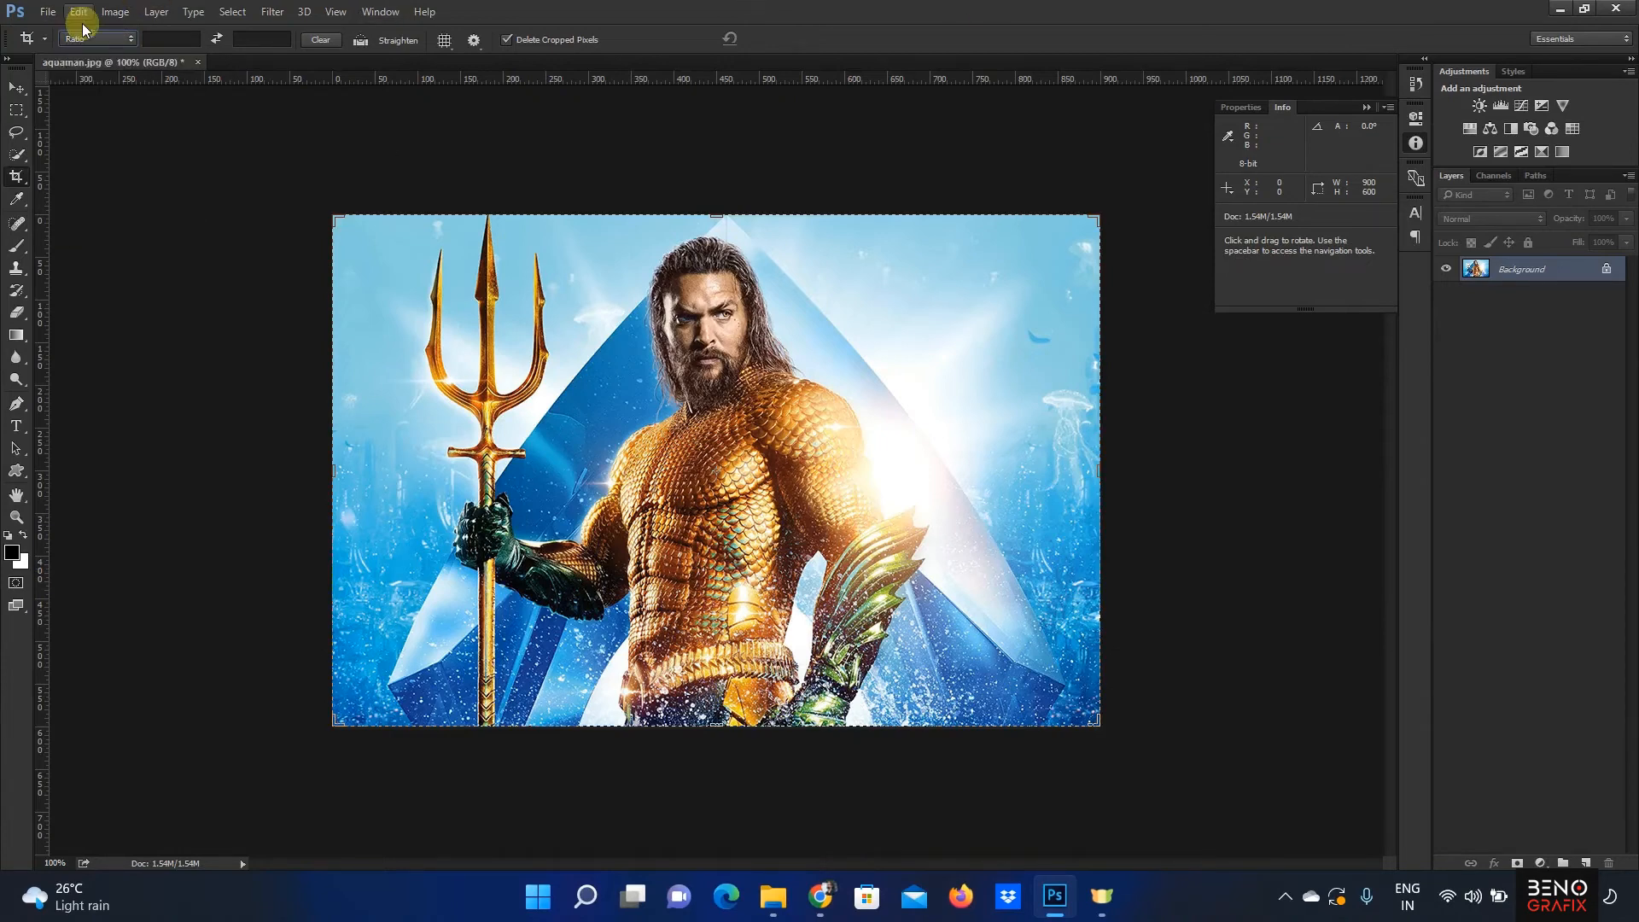
left_click(170, 39)
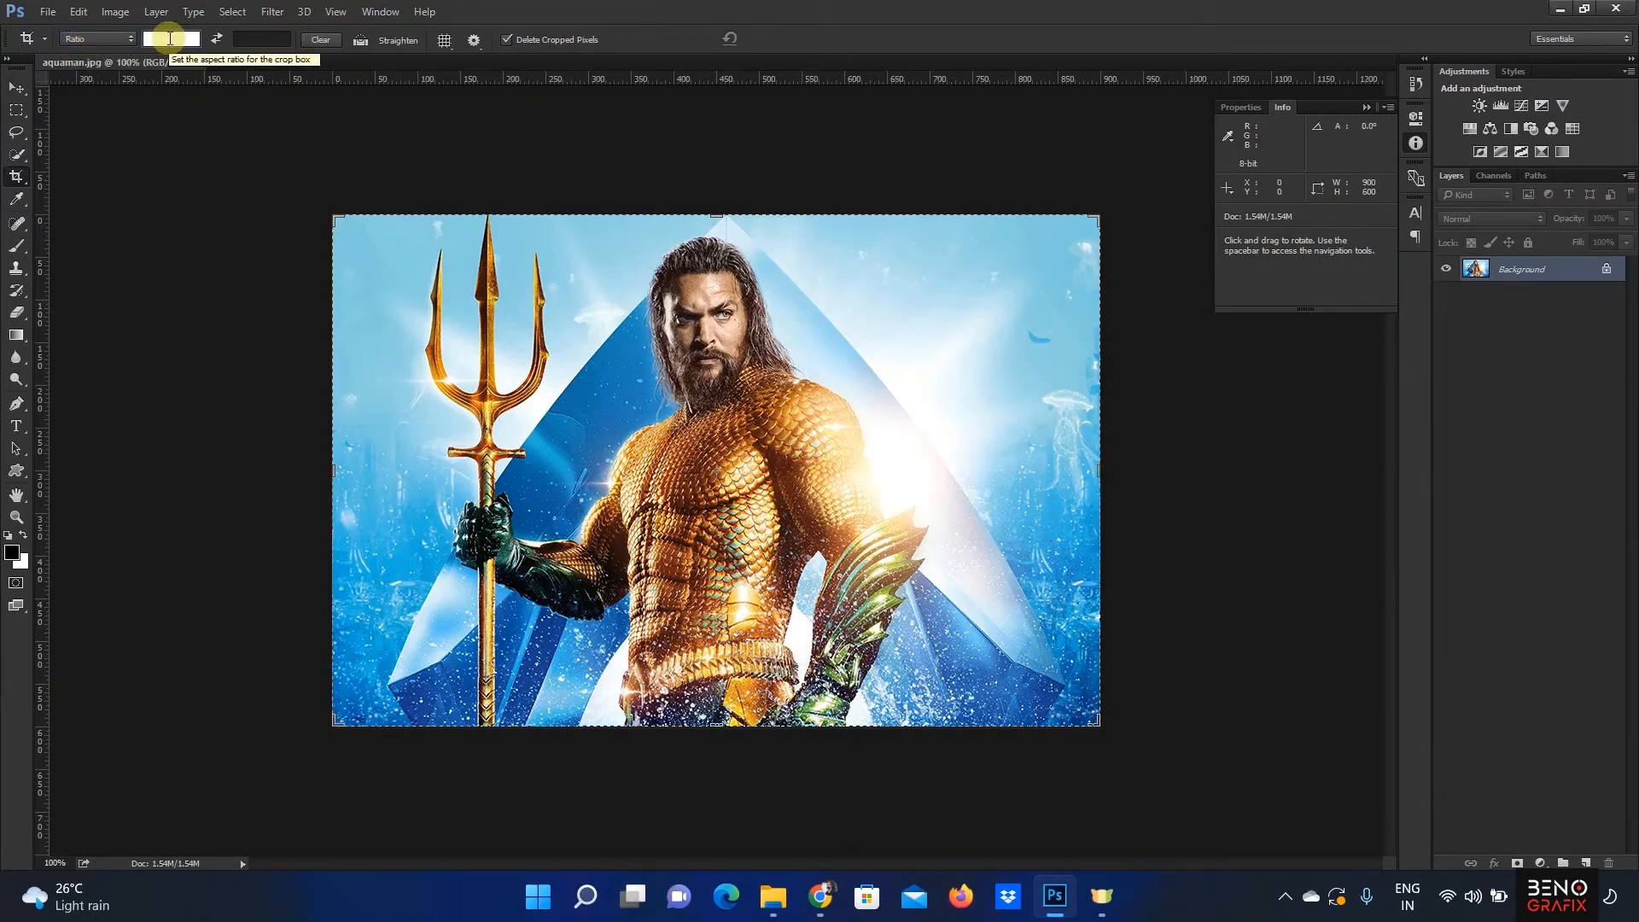
type("2")
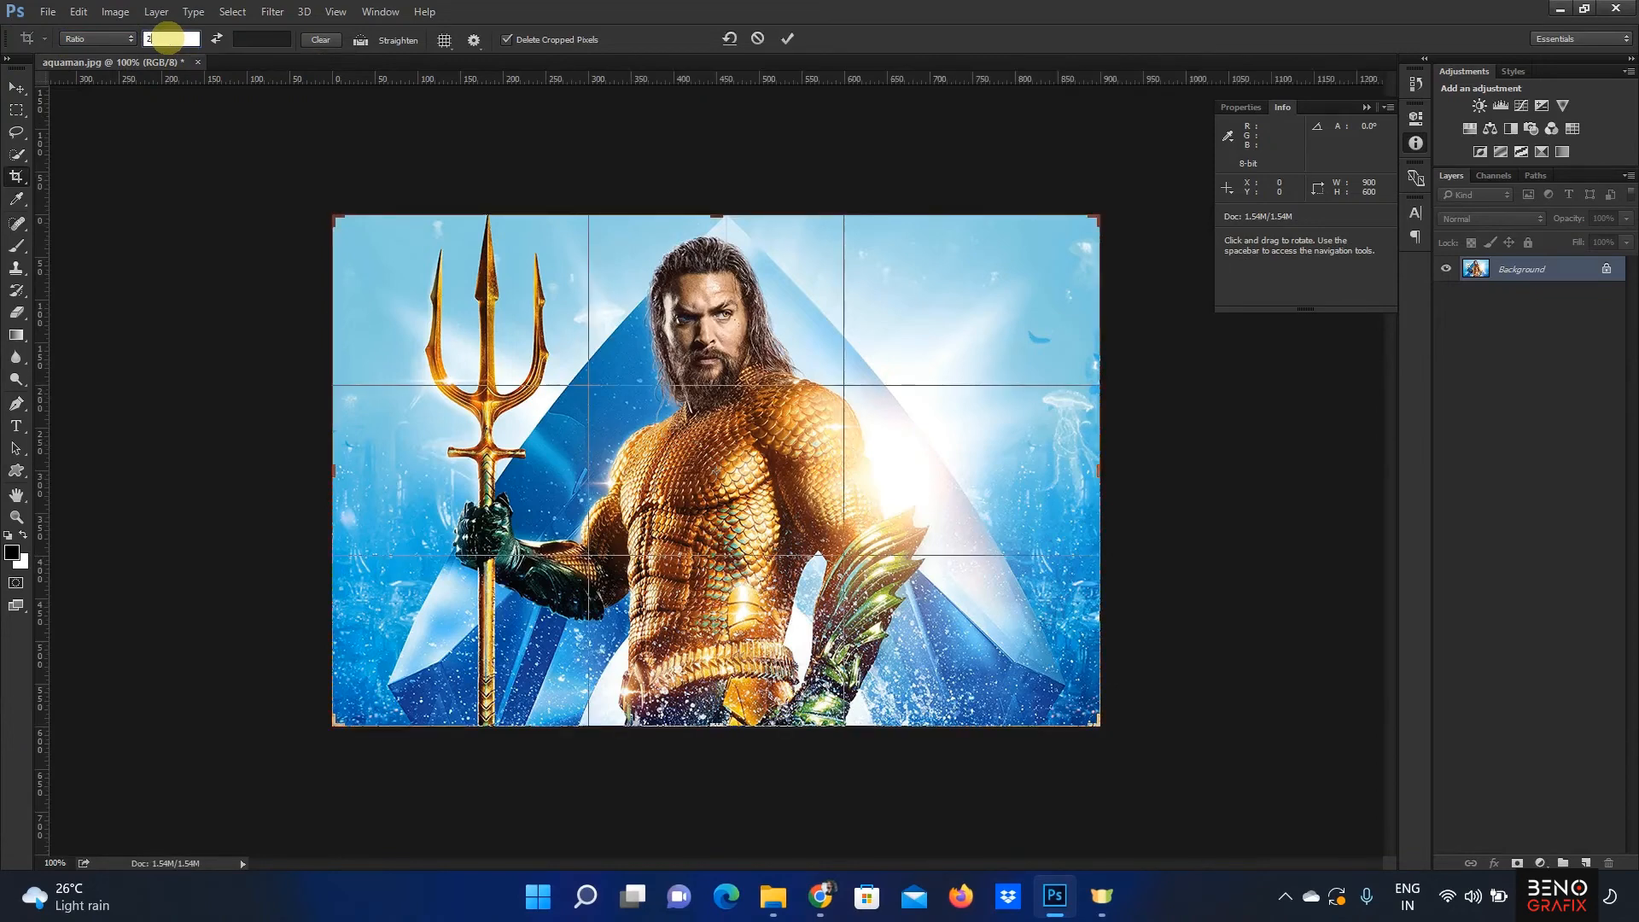
left_click(267, 40)
type("4")
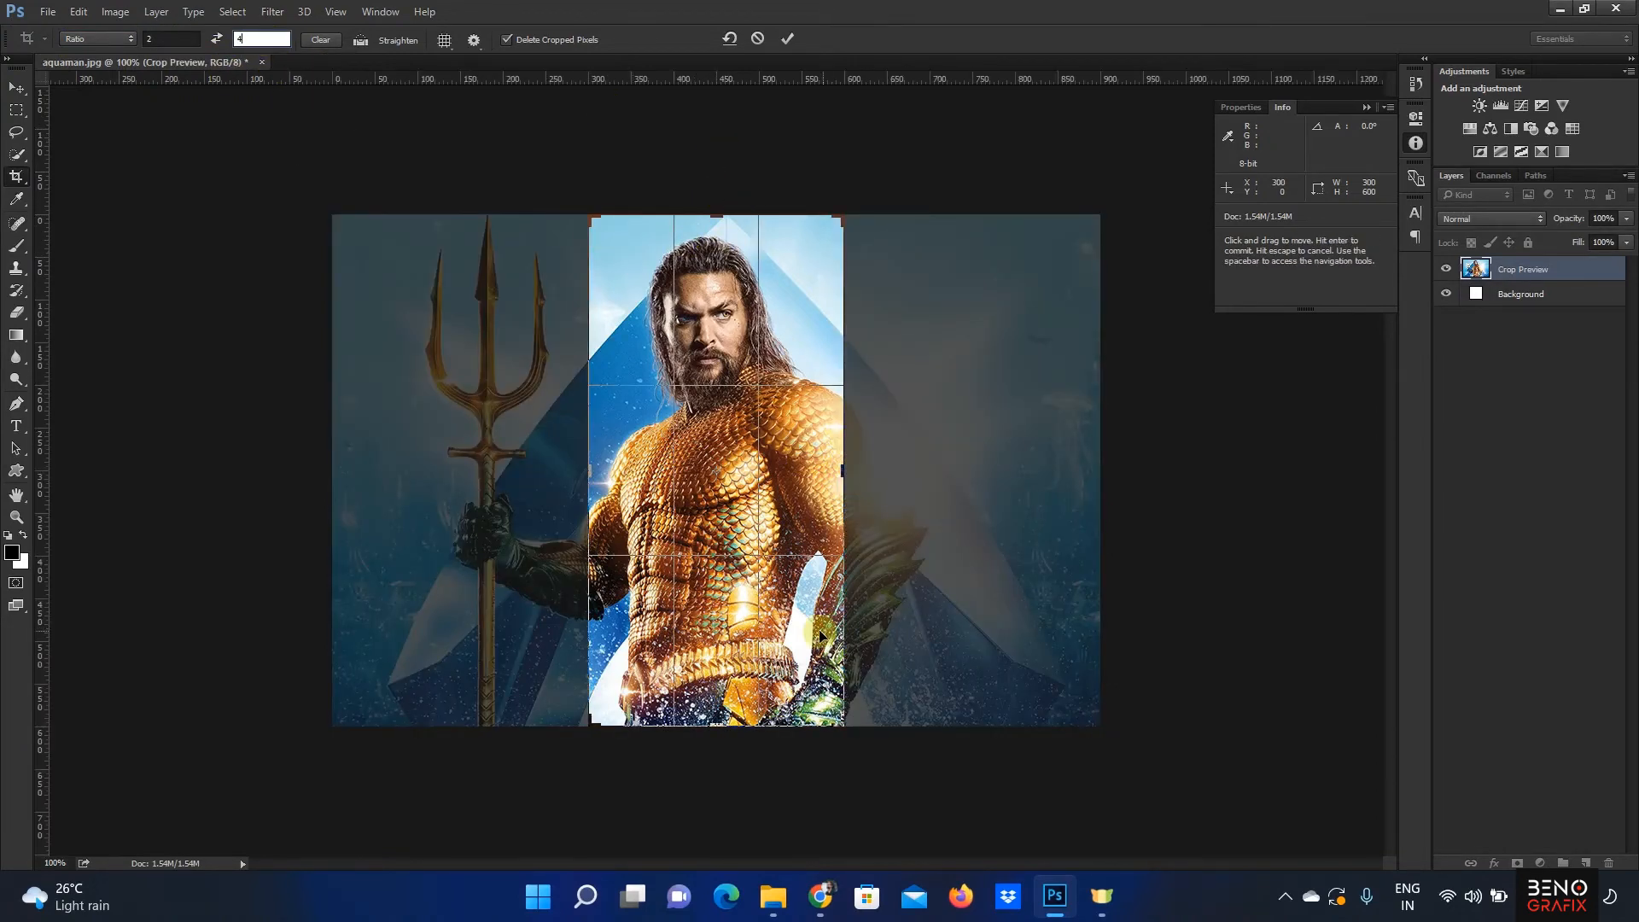
Step: Save the current crop ratio as a new crop preset named 2 : 4 and cancel the pending crop
left_click(86, 38)
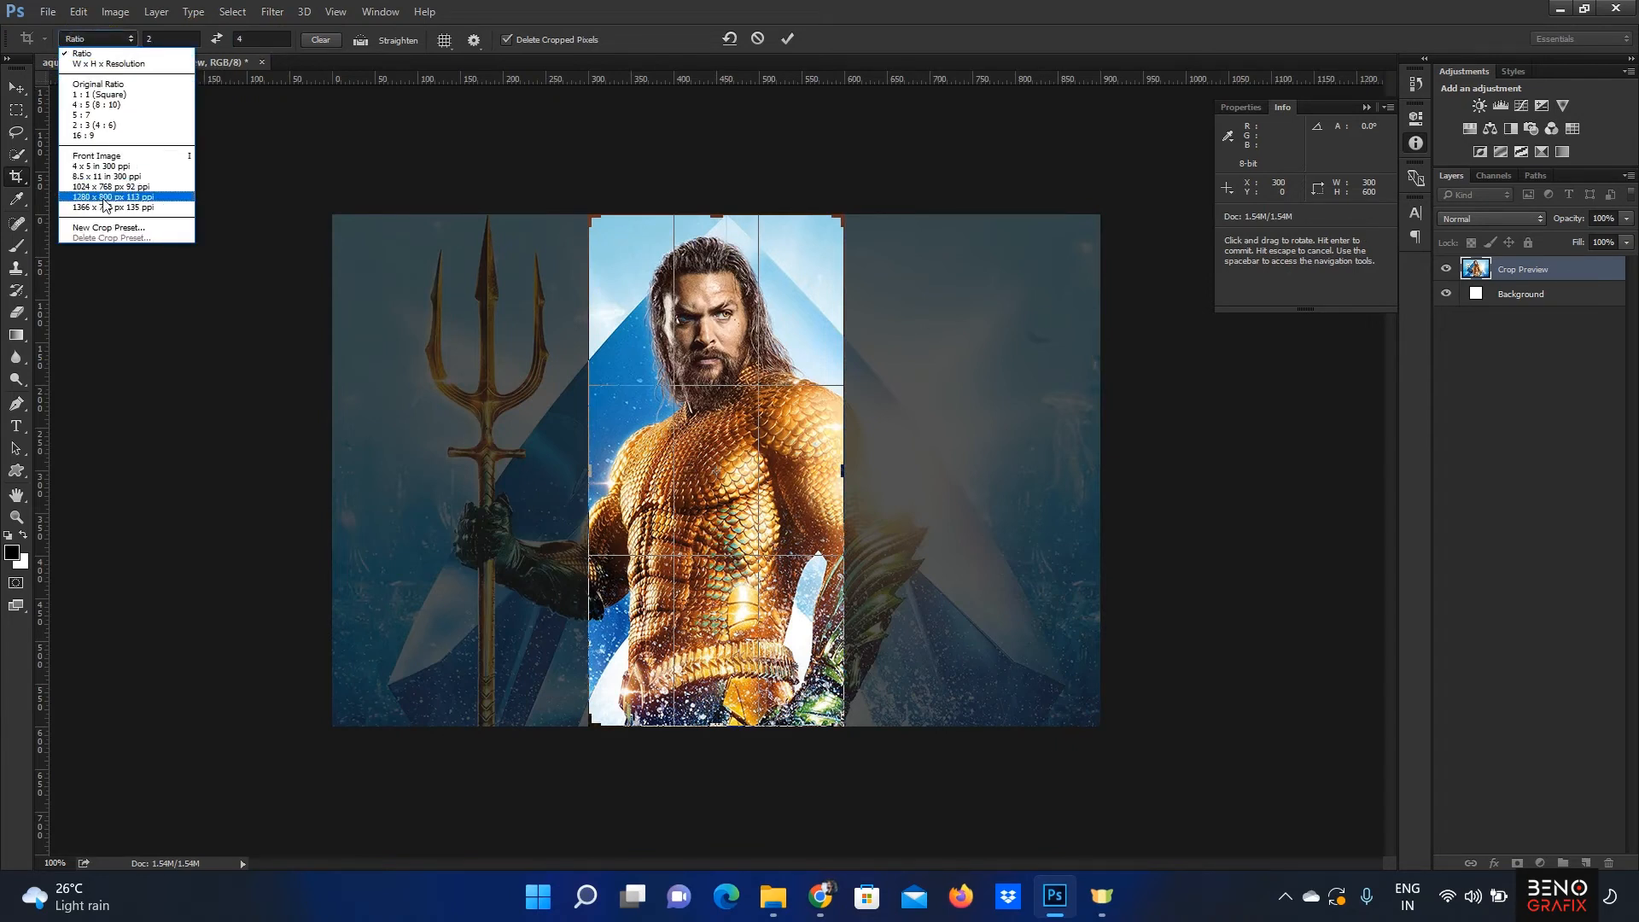
left_click(160, 228)
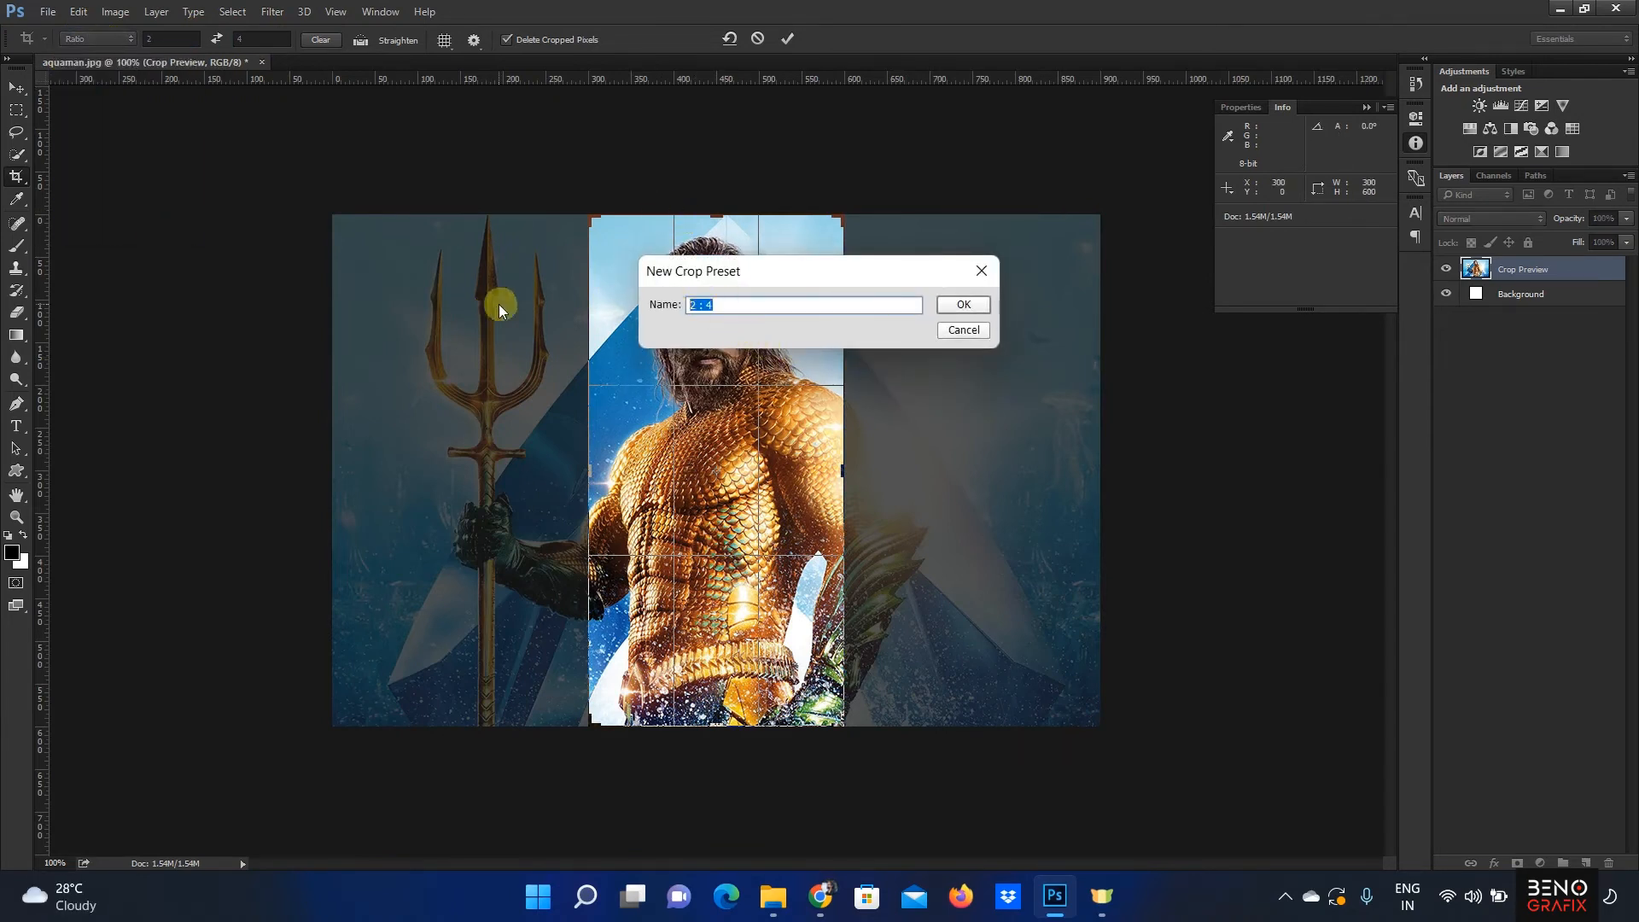
left_click(971, 305)
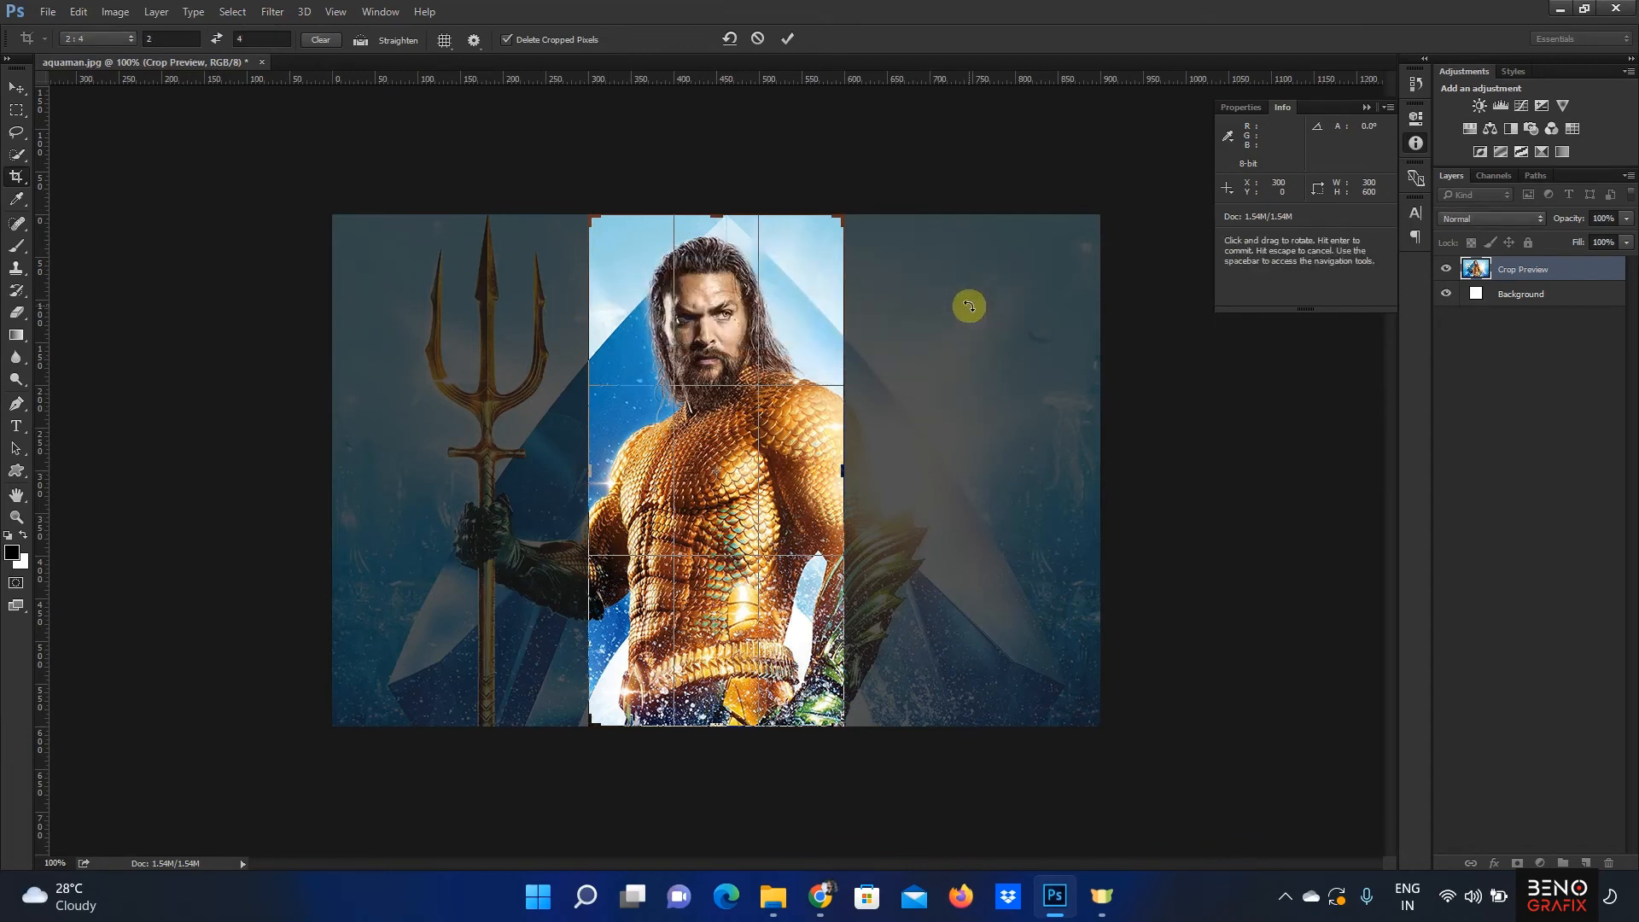
key("Escape")
Step: Delete the custom 2 : 4 crop preset and check the list of crop presets
left_click(94, 38)
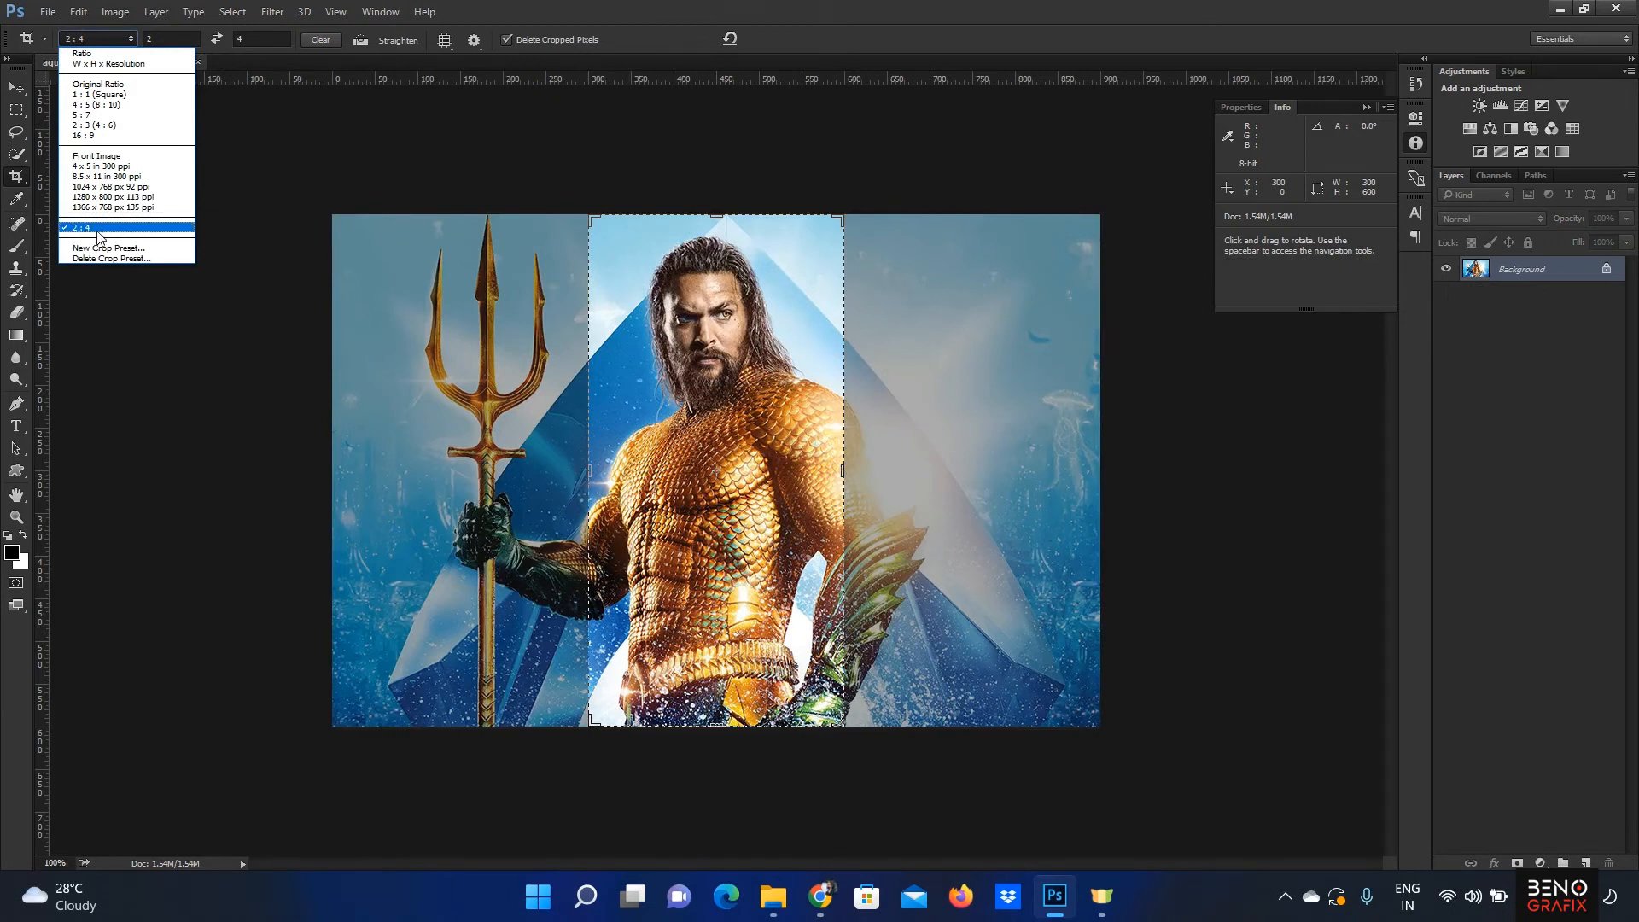
left_click(116, 259)
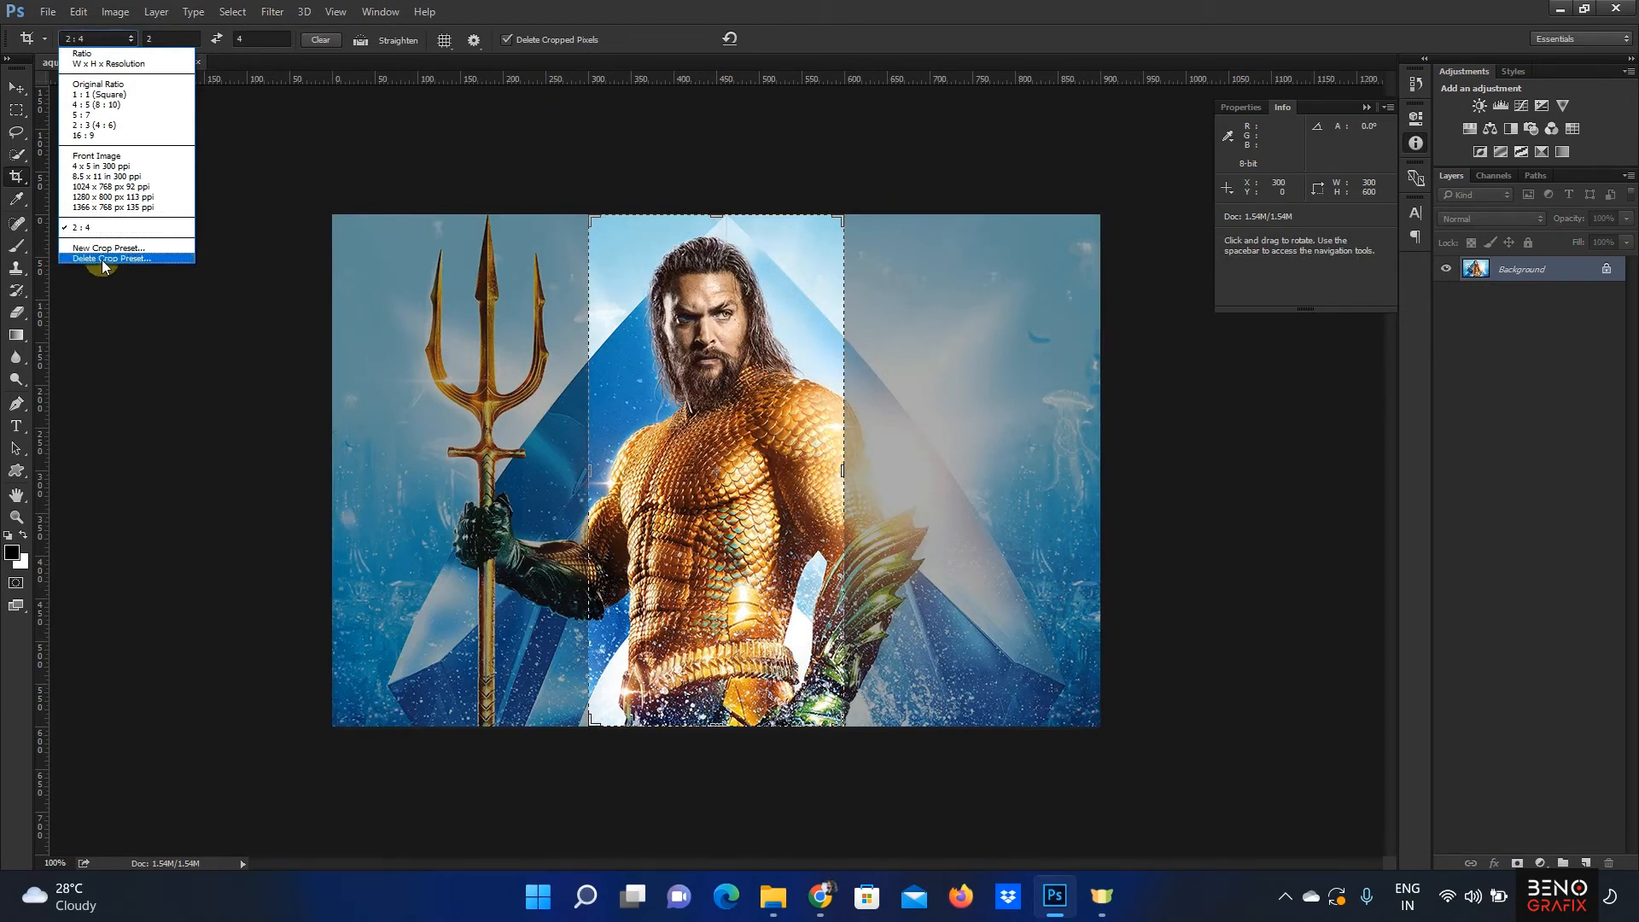
left_click(103, 260)
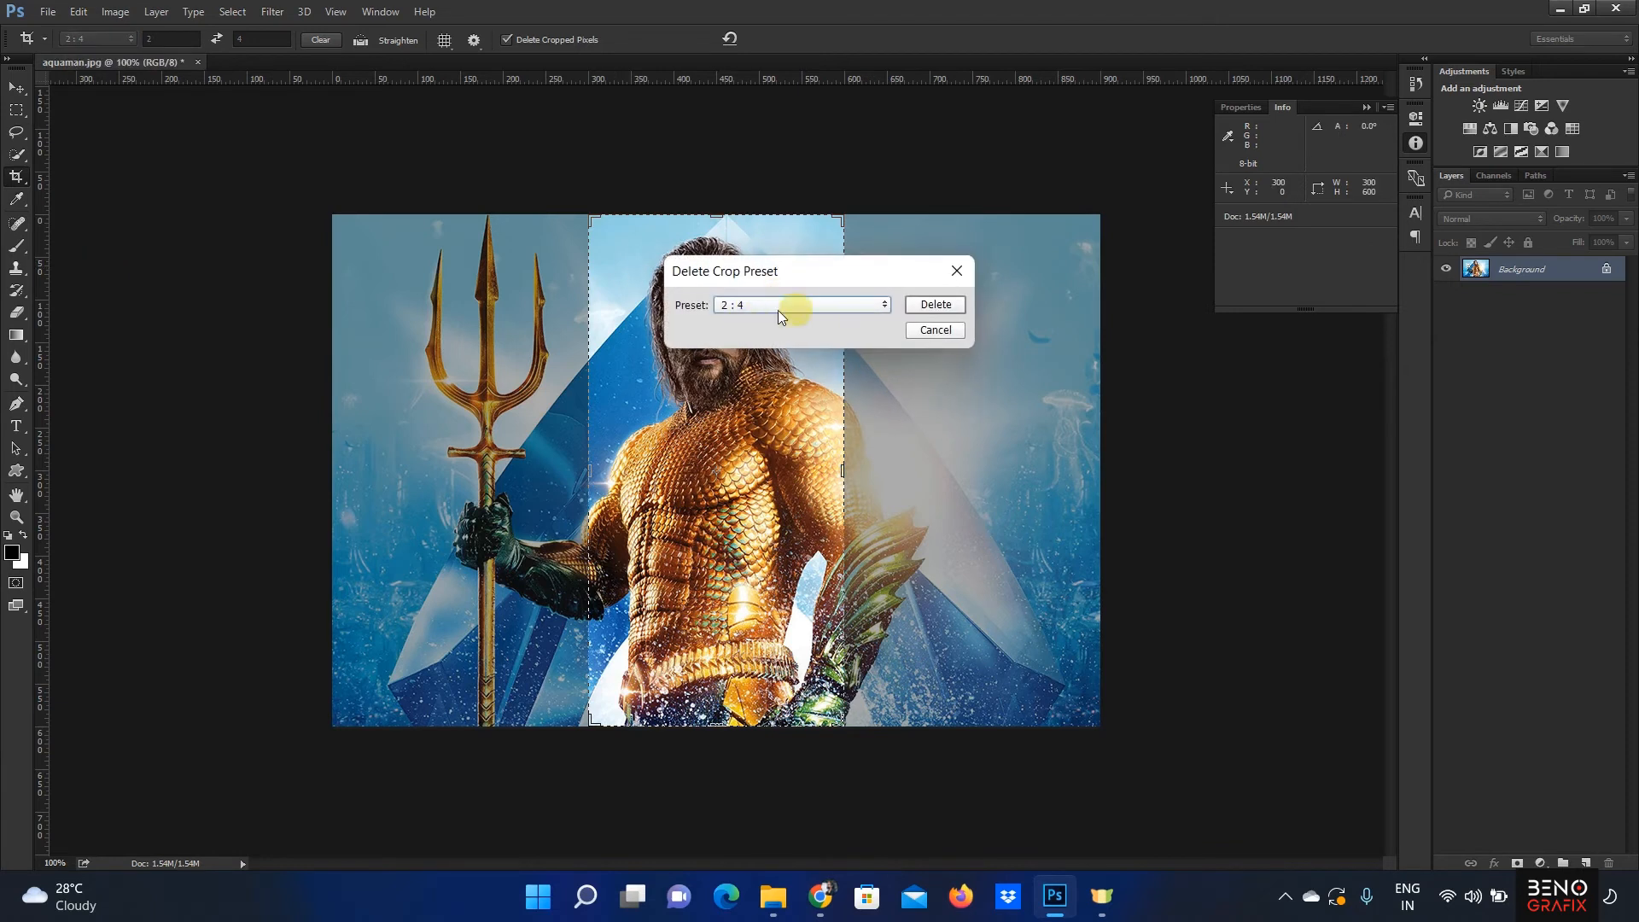
left_click(942, 306)
left_click(753, 341)
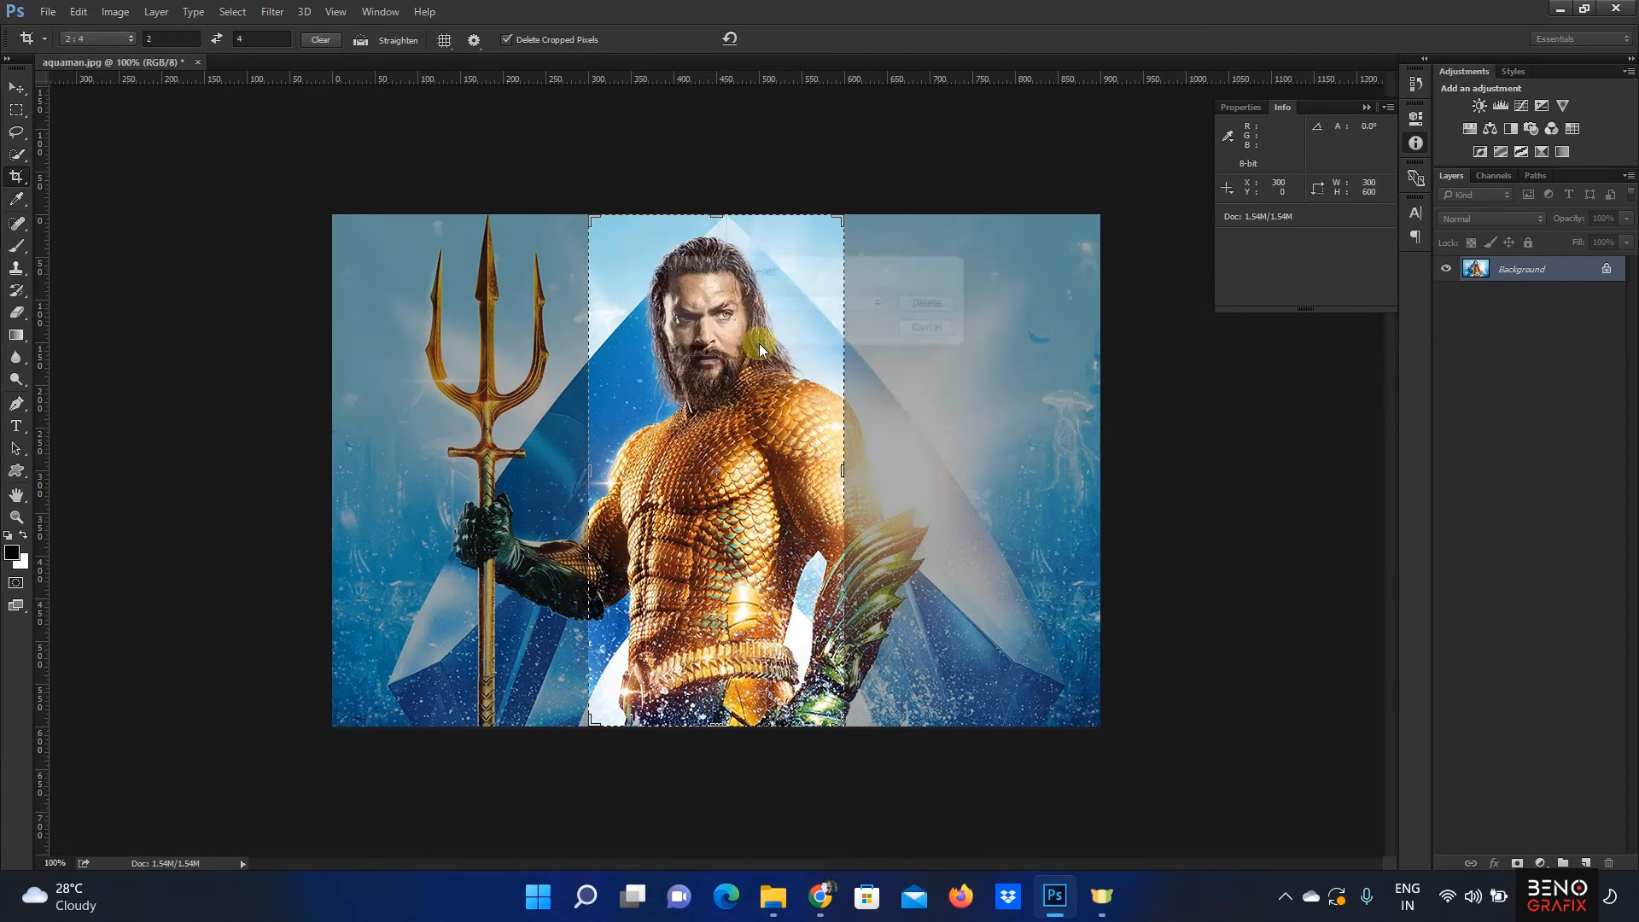
left_click(81, 38)
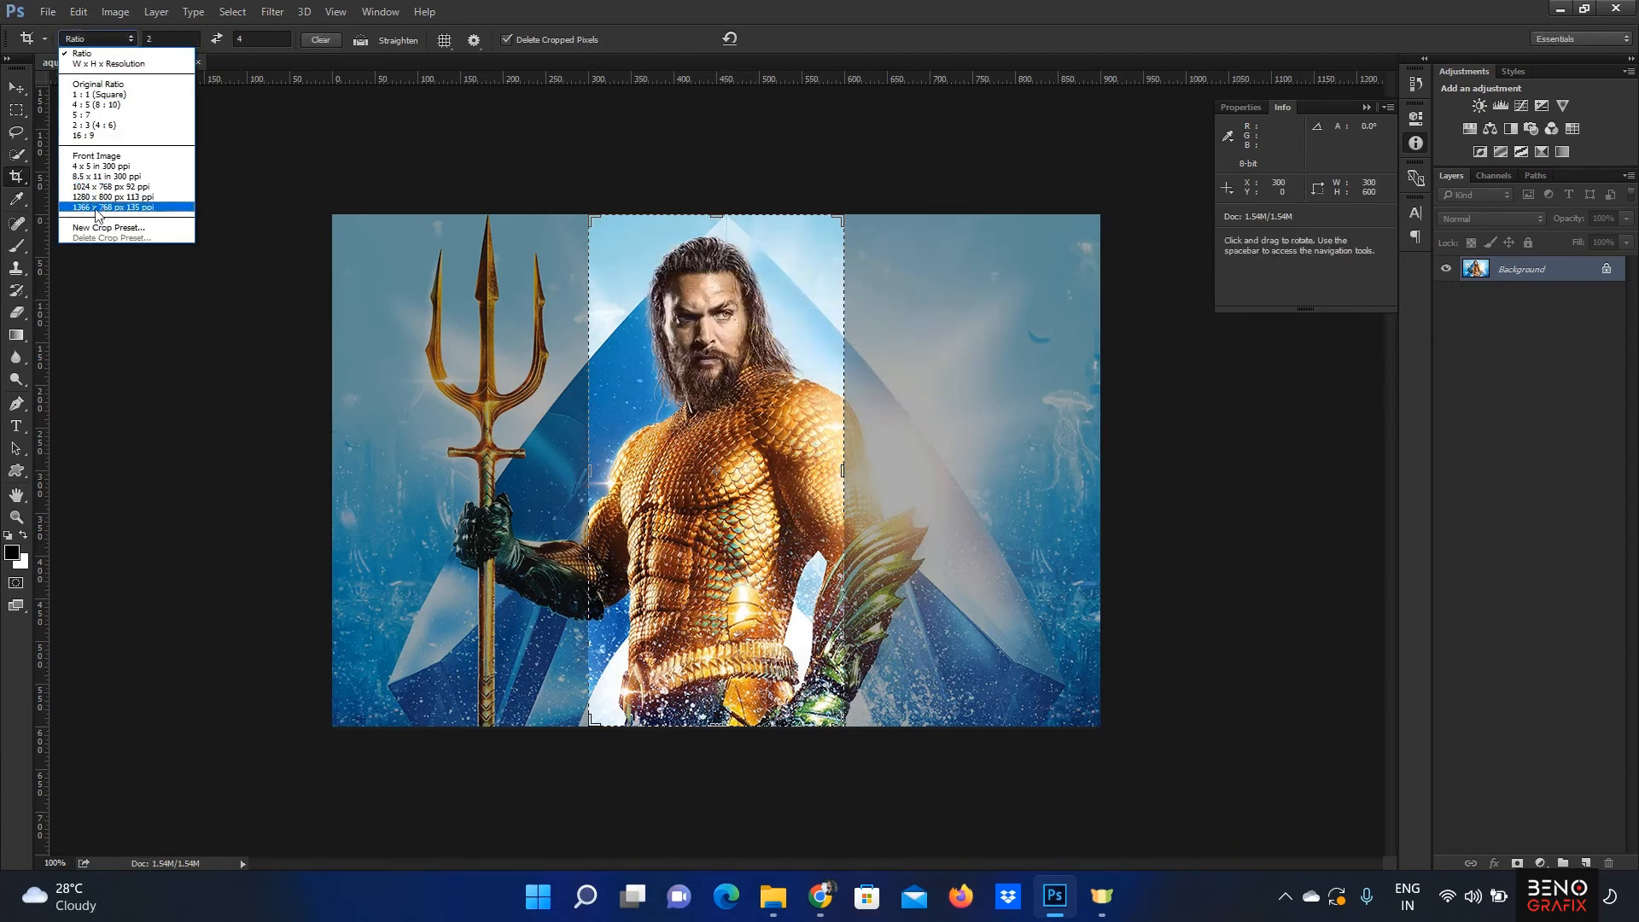
left_click(1029, 7)
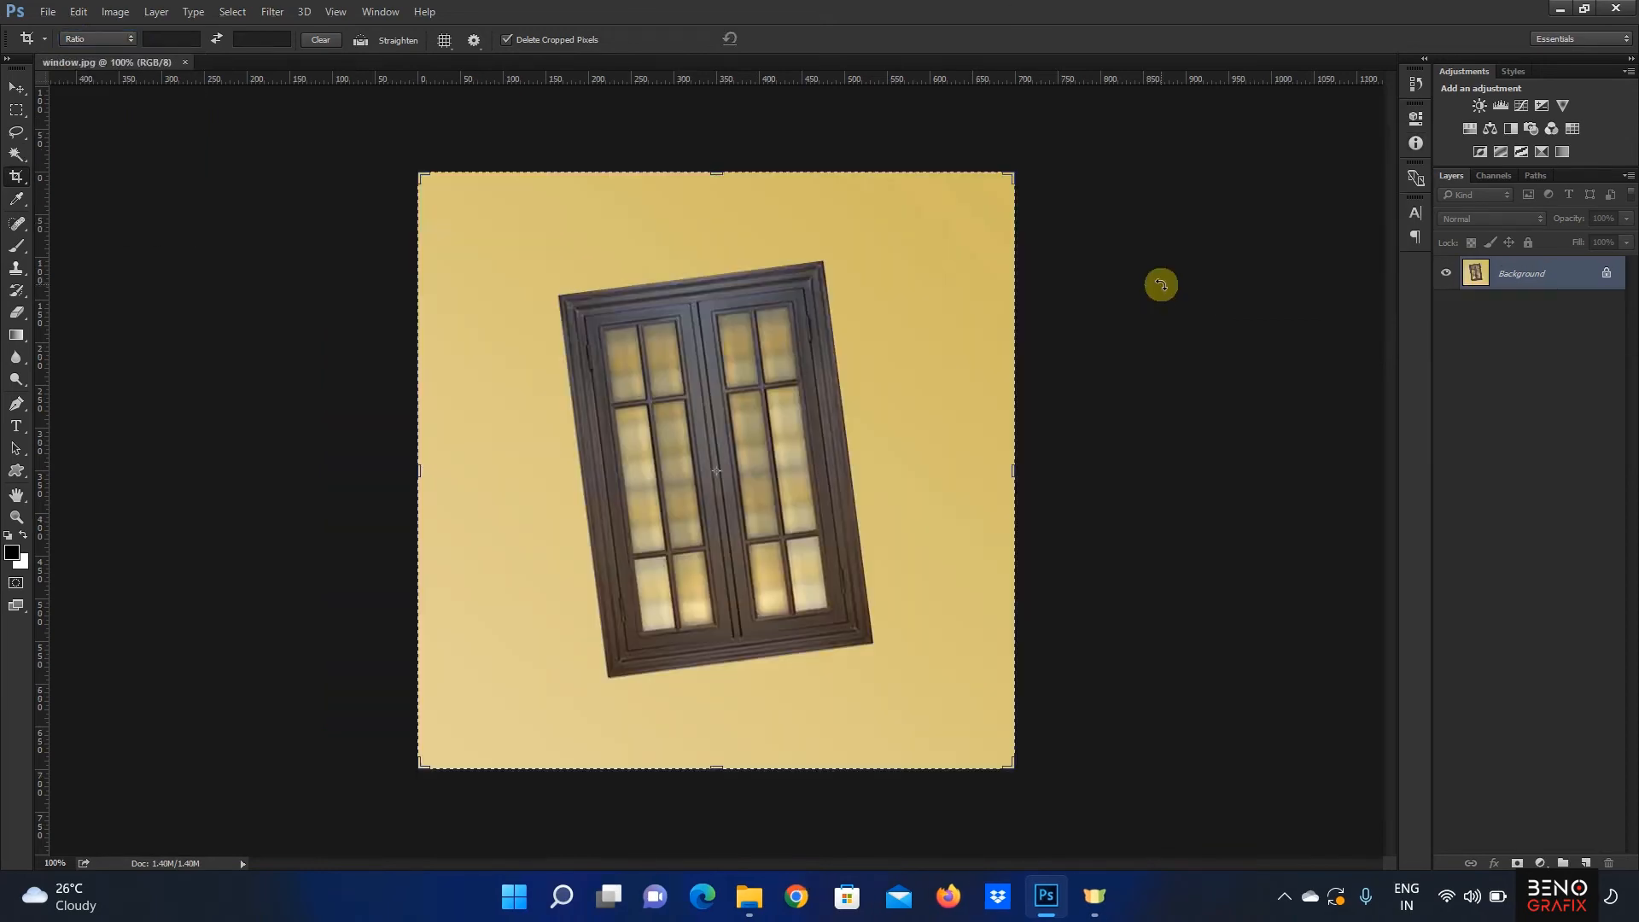
Step: Straighten window.jpg by about 7.3° along the upper edge of the window frame and apply the crop
left_click(367, 51)
left_click(362, 42)
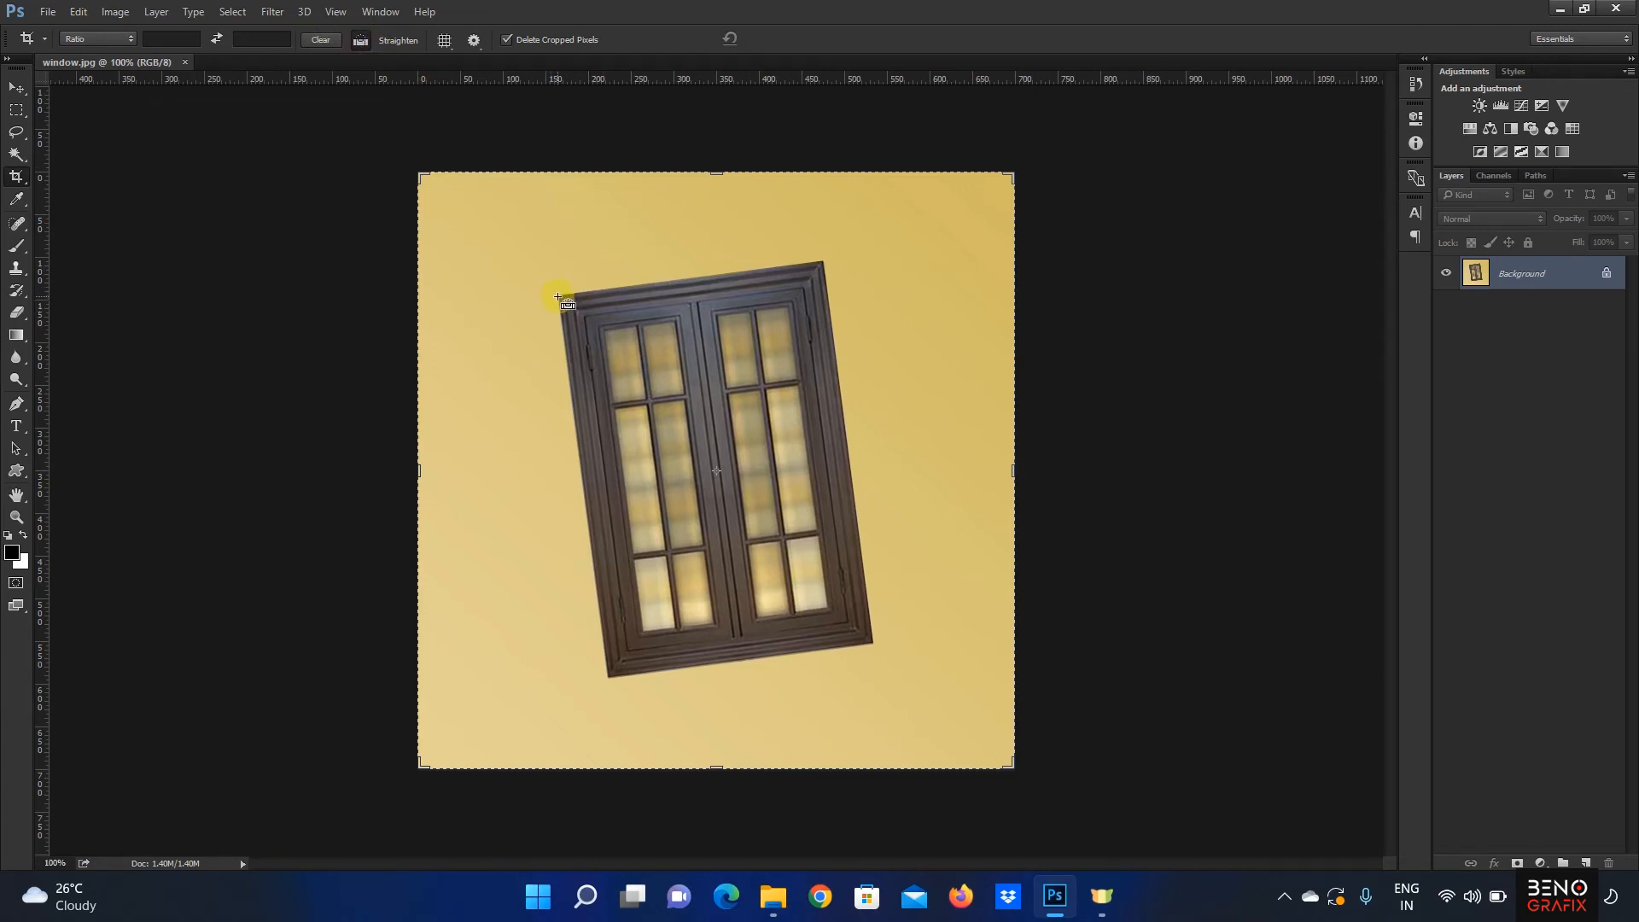
left_click_drag(559, 296, 823, 263)
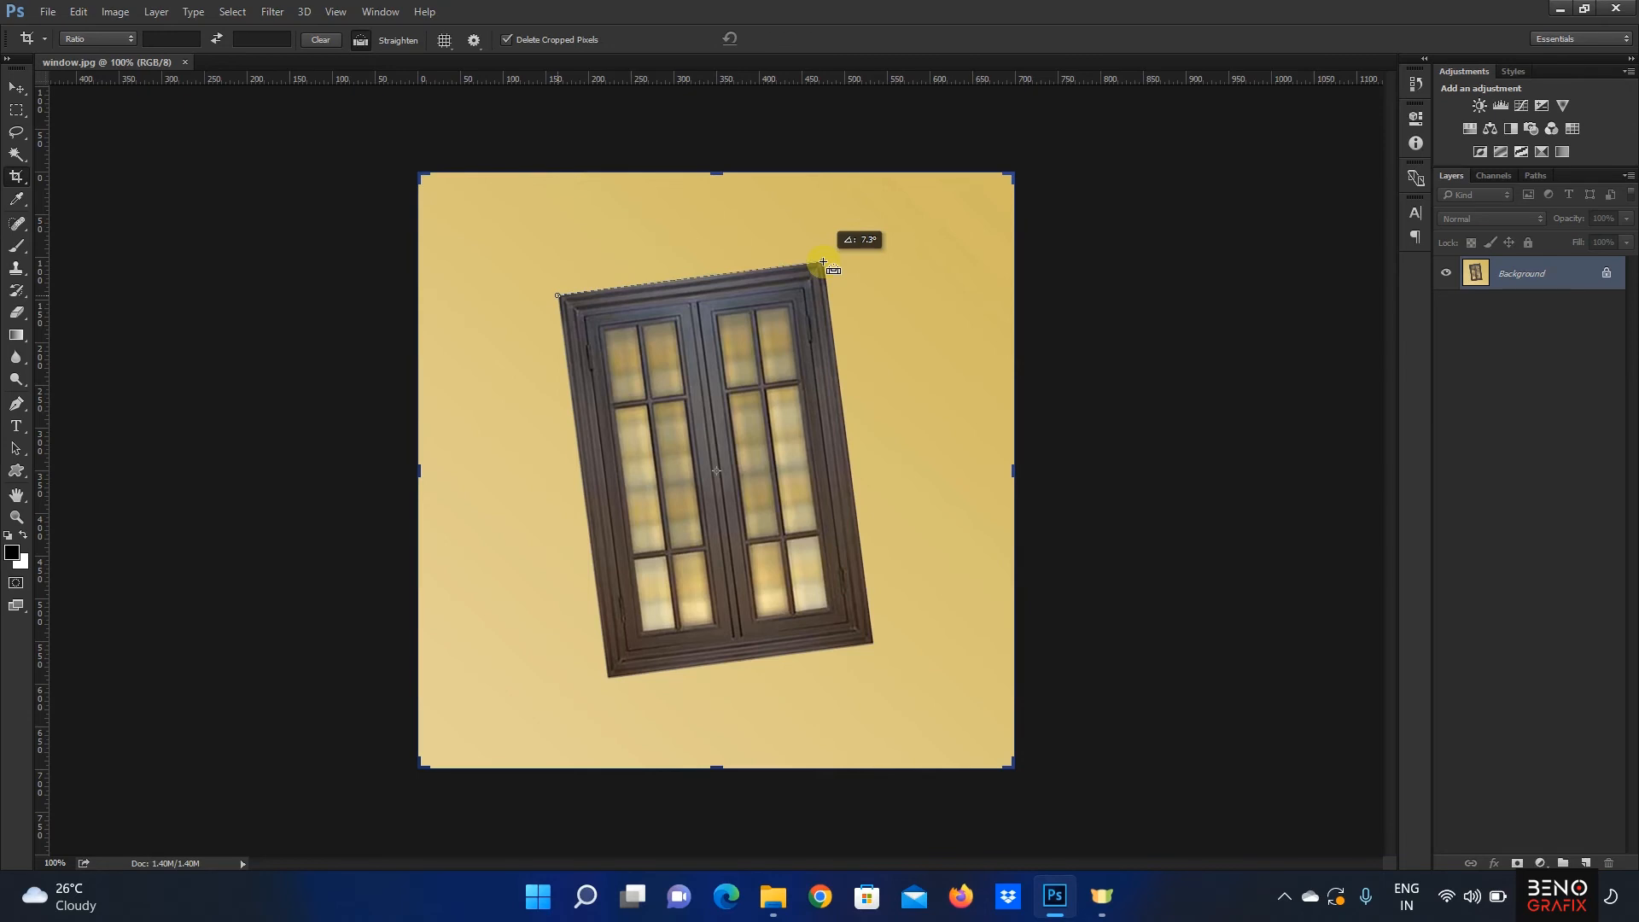
left_click_drag(823, 263, 824, 260)
left_click_drag(1109, 786, 1091, 798)
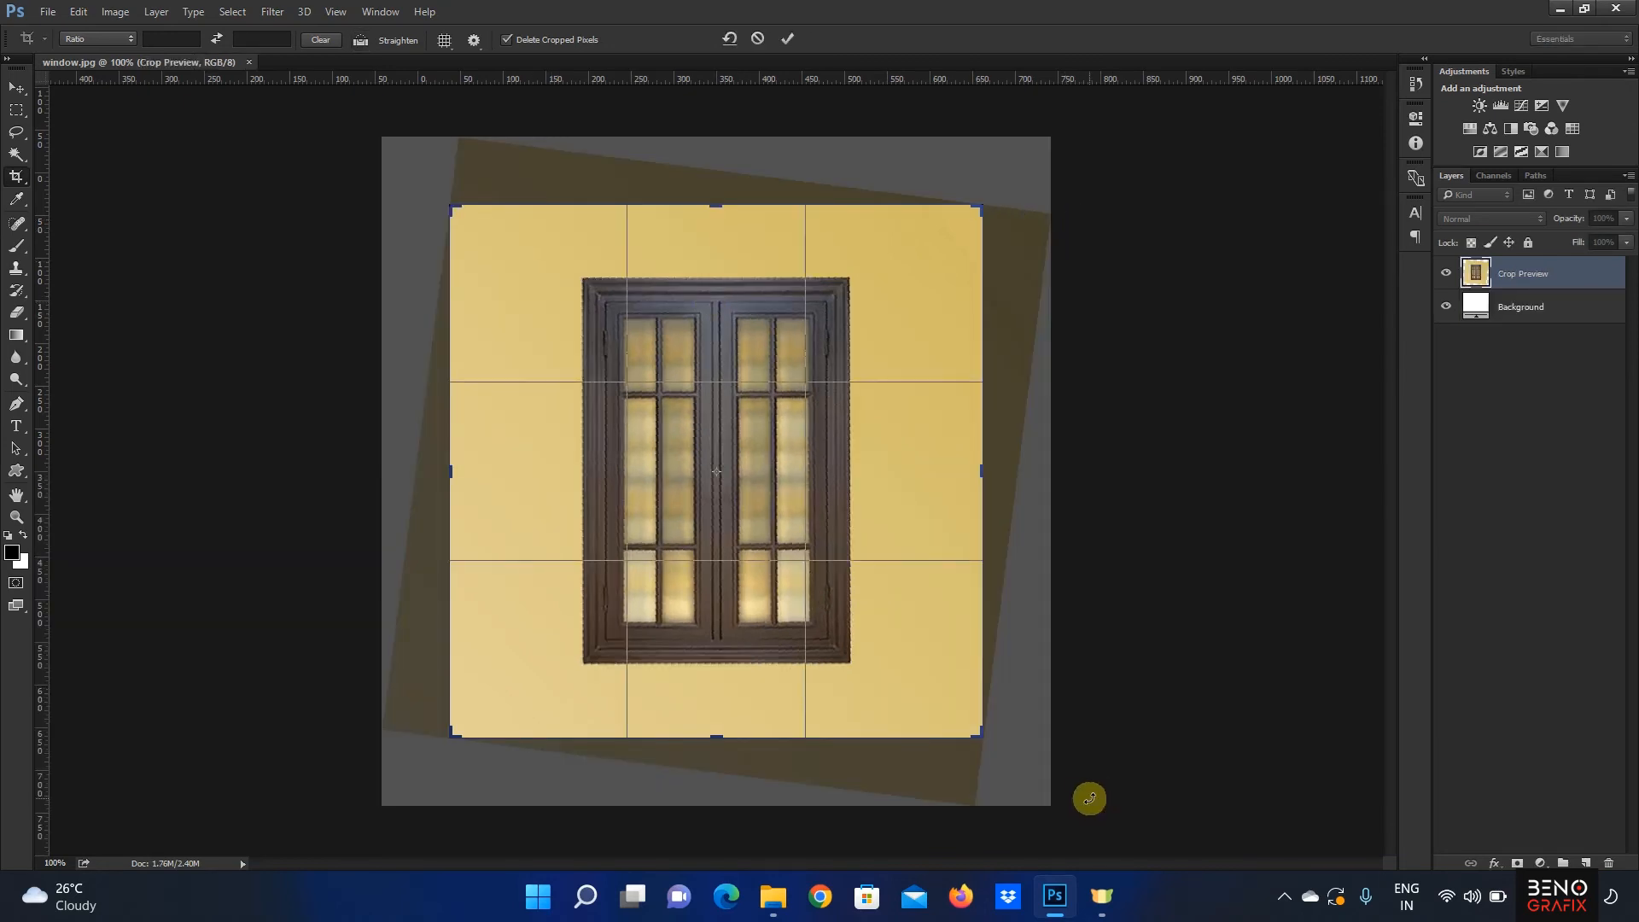
key("Return")
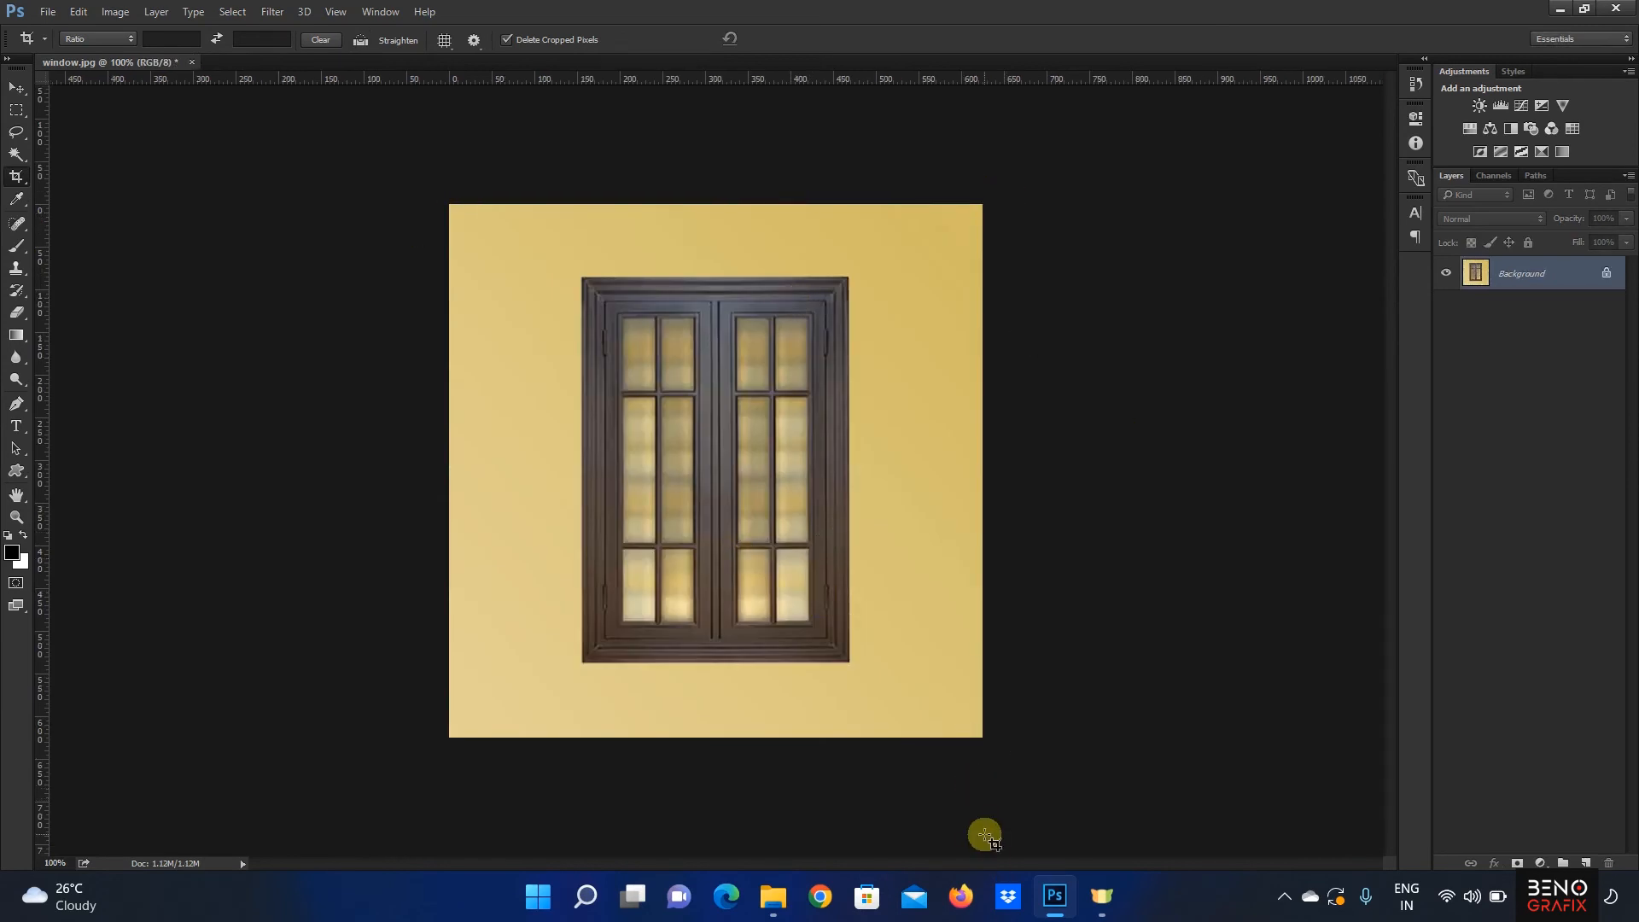
key("ctrl")
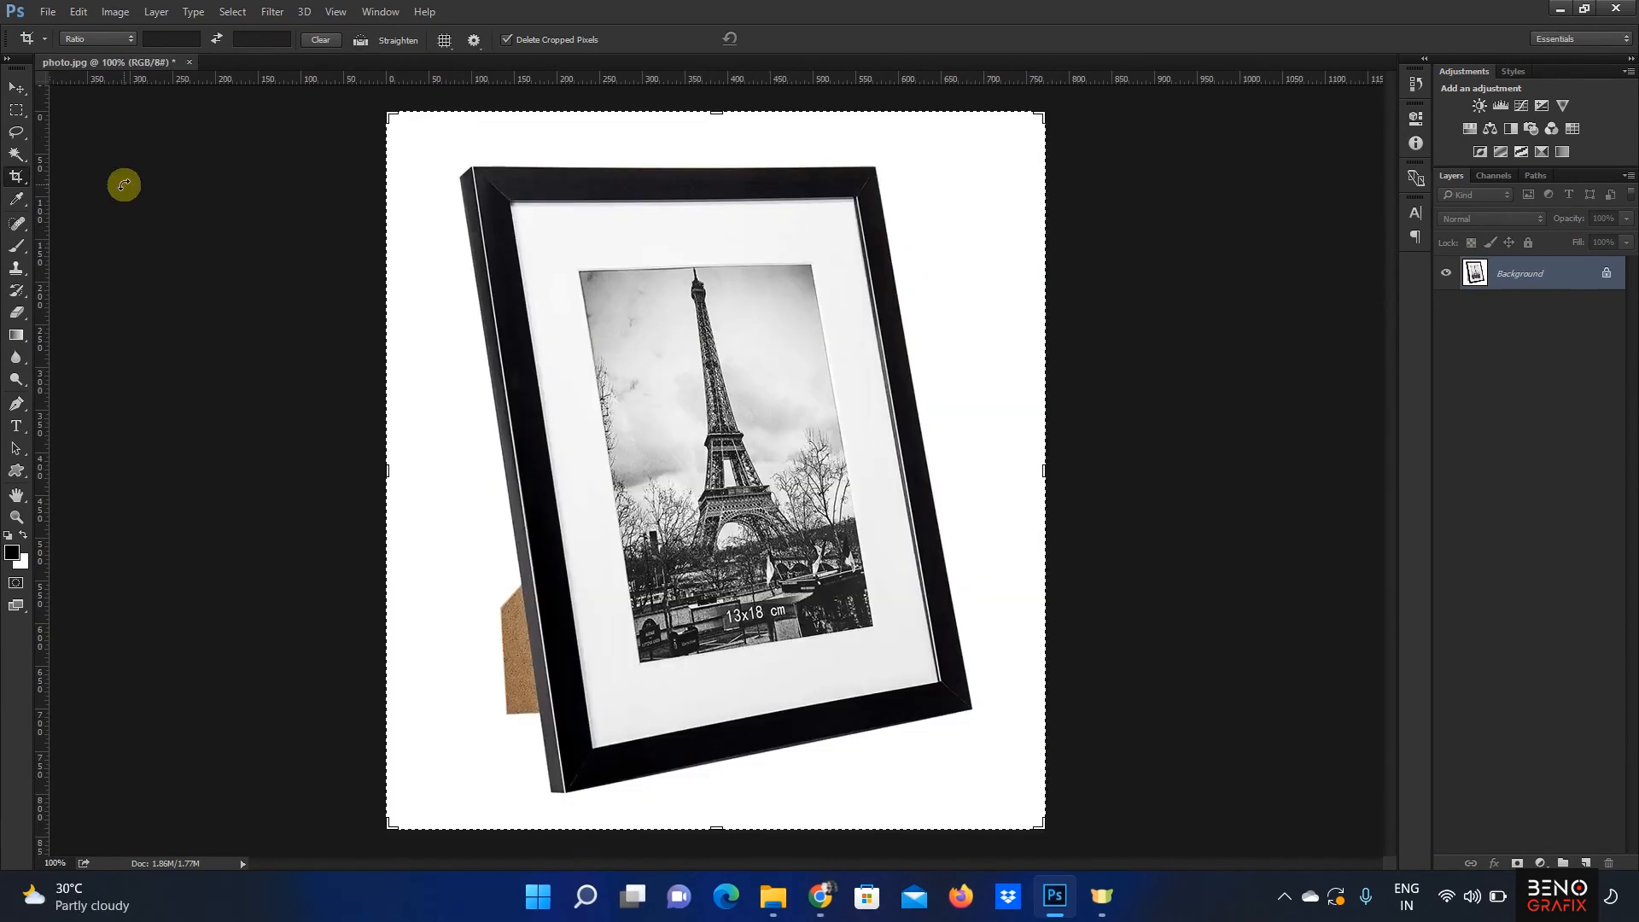
Step: Crop photo.jpg with the Perspective Crop tool, placing the grid's four corners on the black frame's front corners, and apply it
right_click(15, 179)
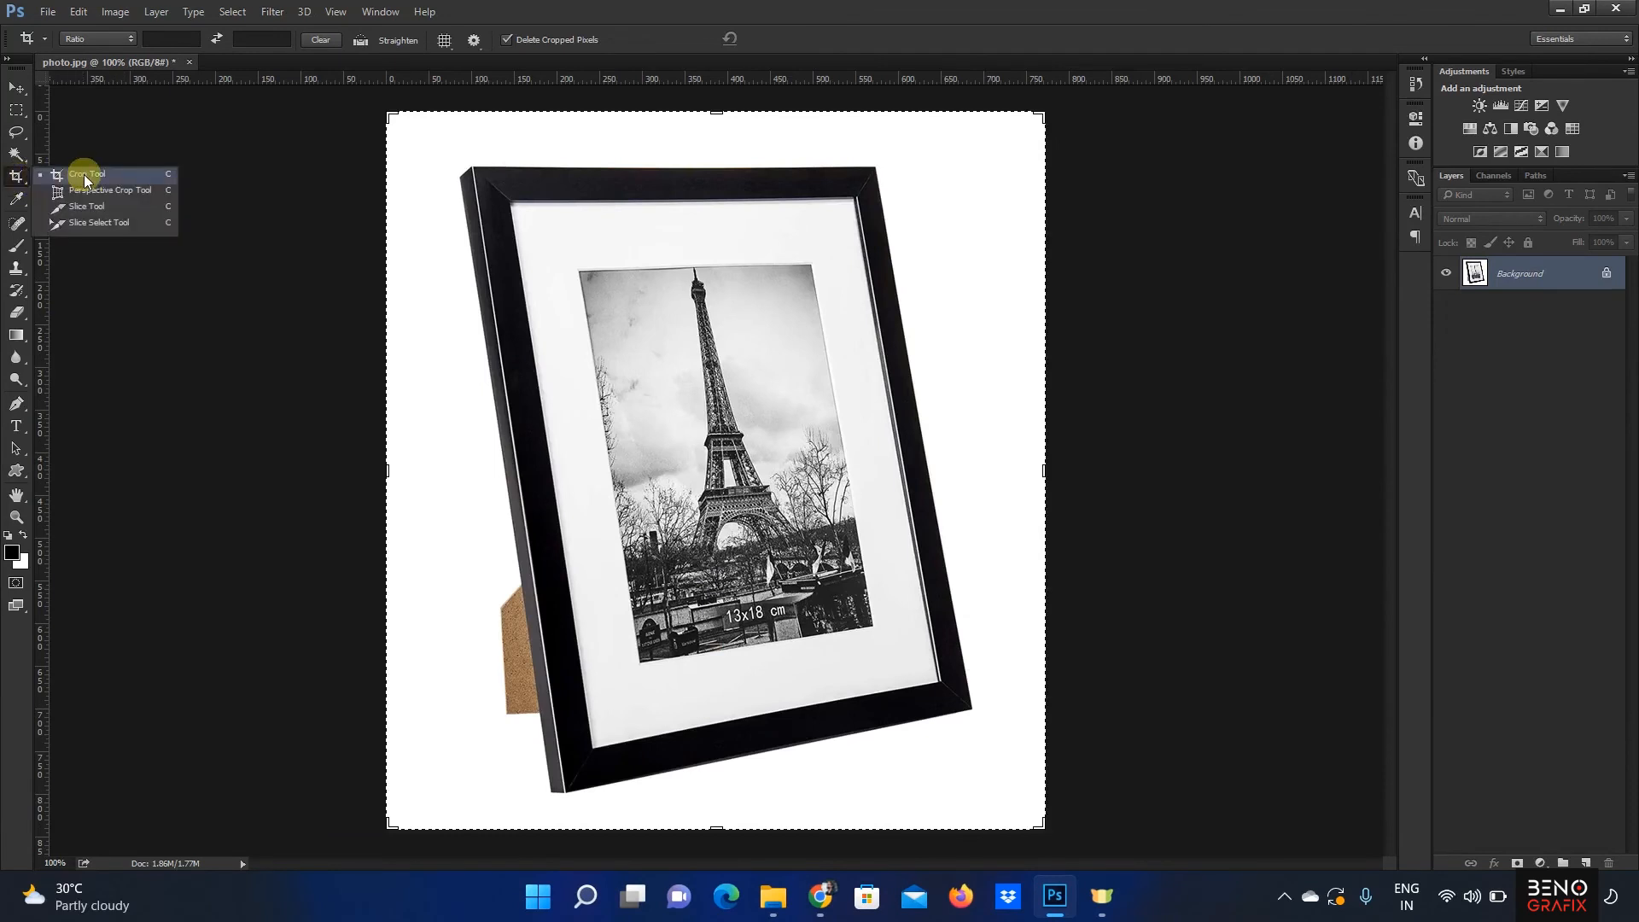
left_click(123, 192)
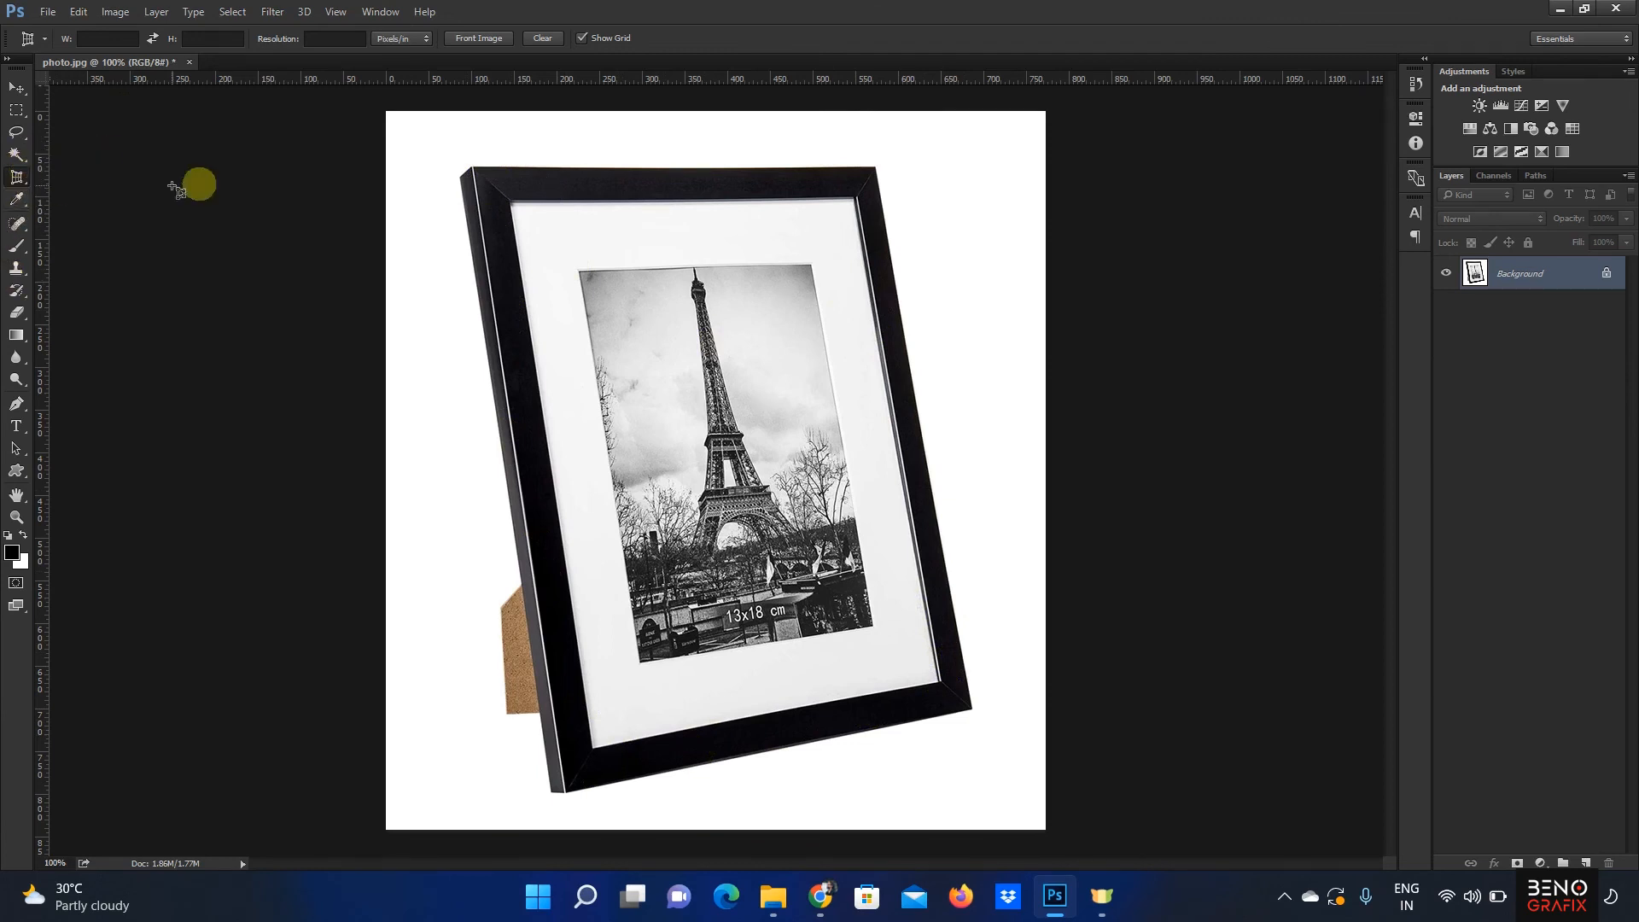
left_click(480, 175)
left_click(877, 174)
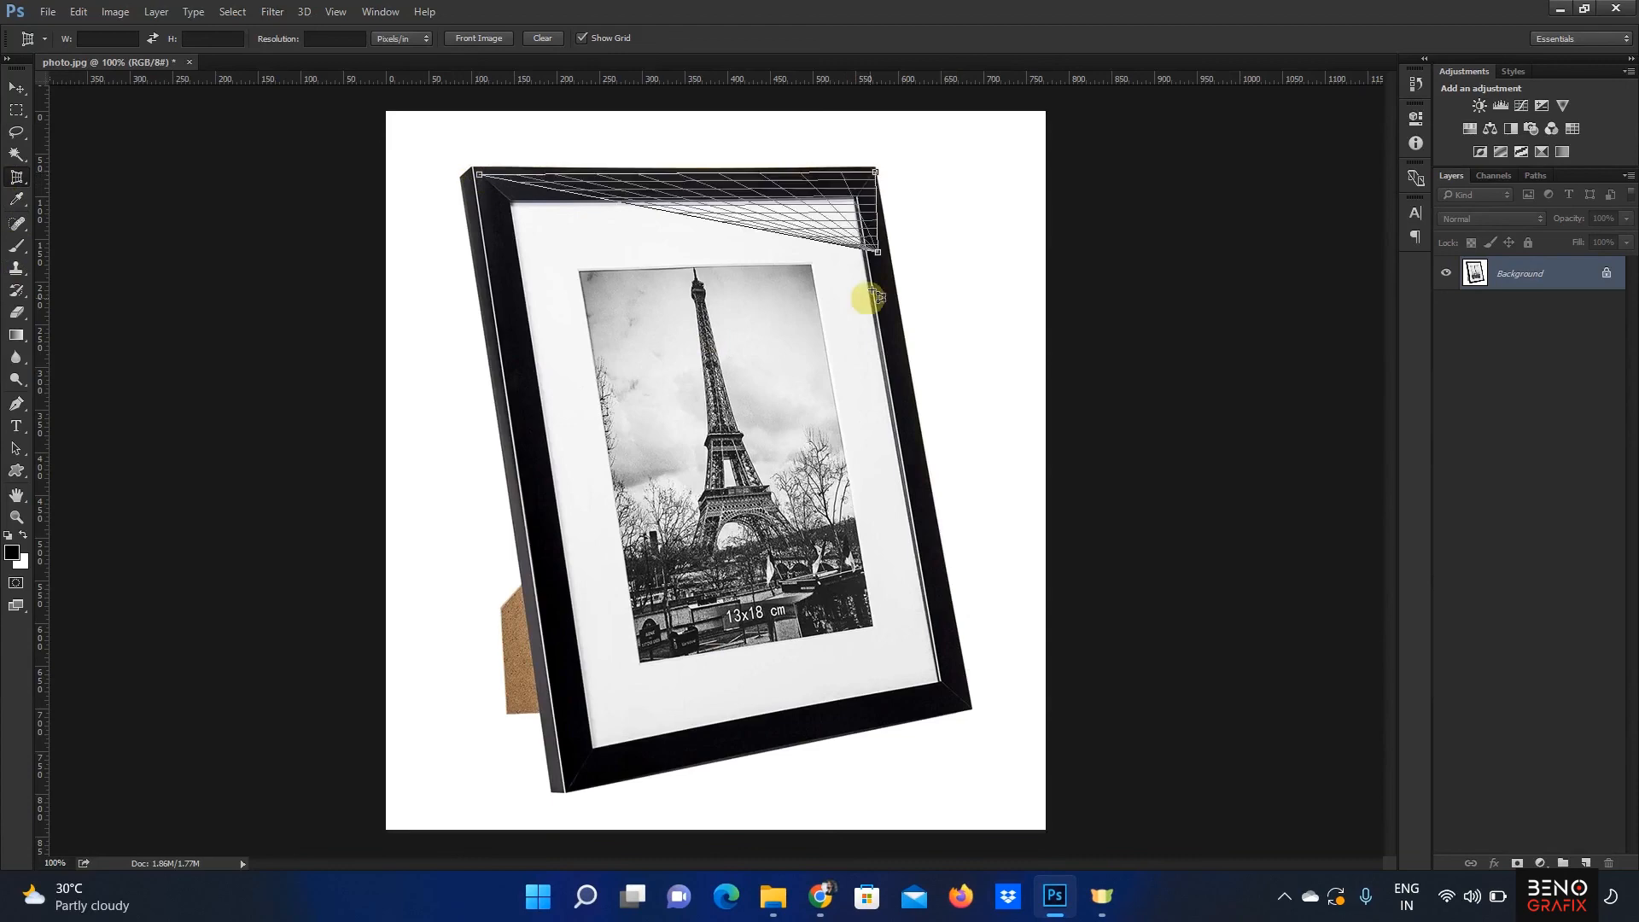
left_click(966, 706)
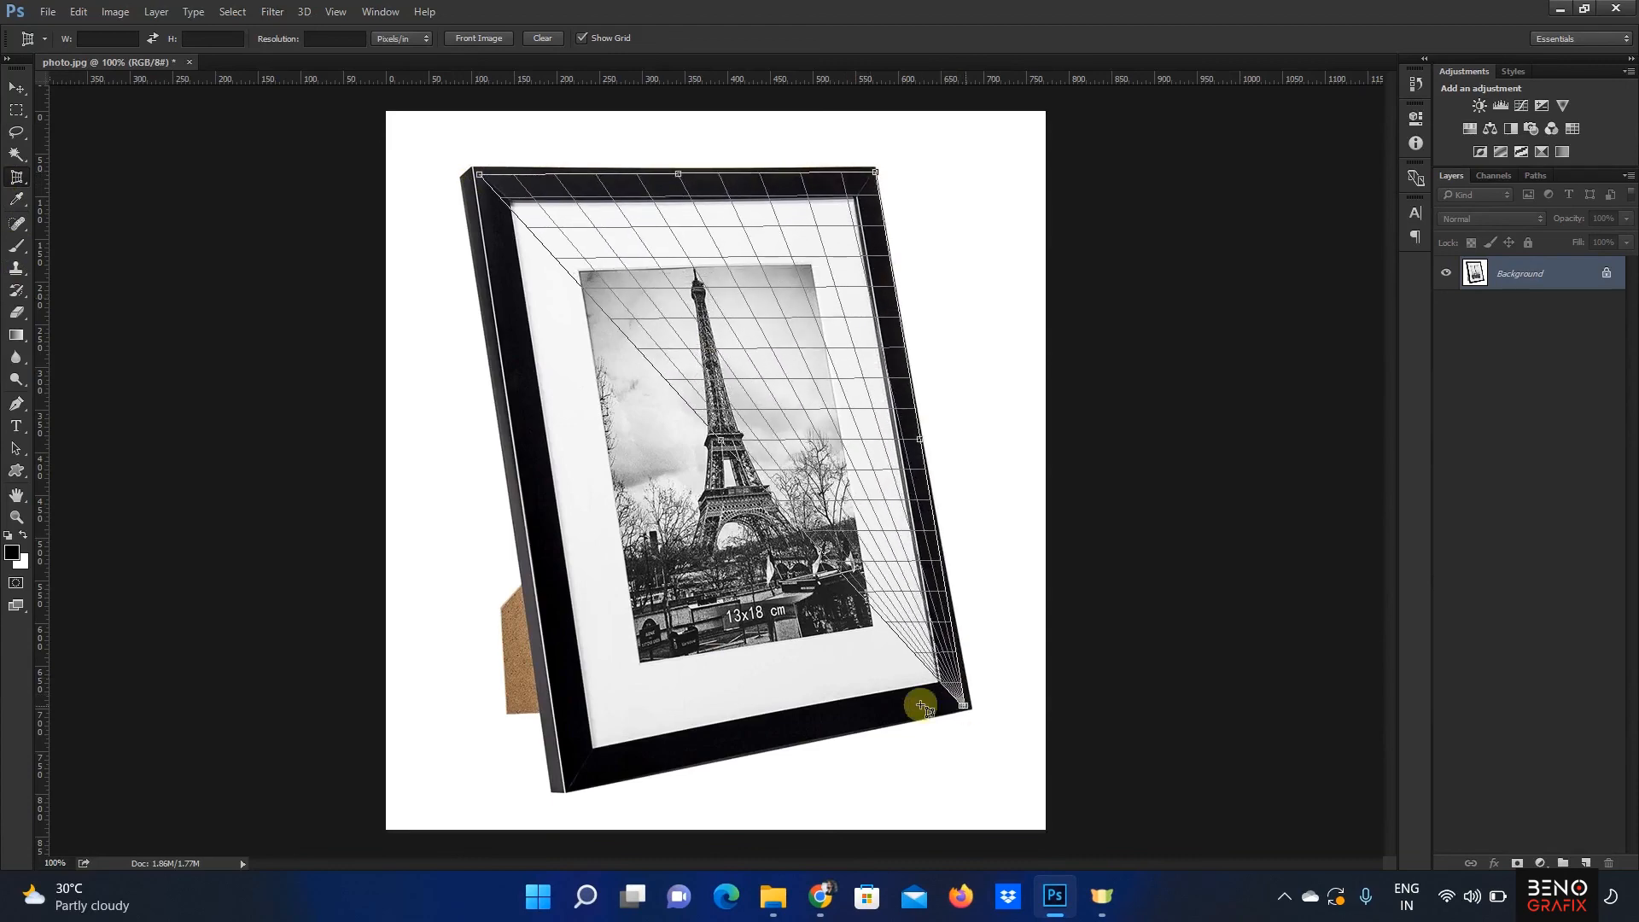
left_click(581, 765)
left_click_drag(581, 776, 570, 786)
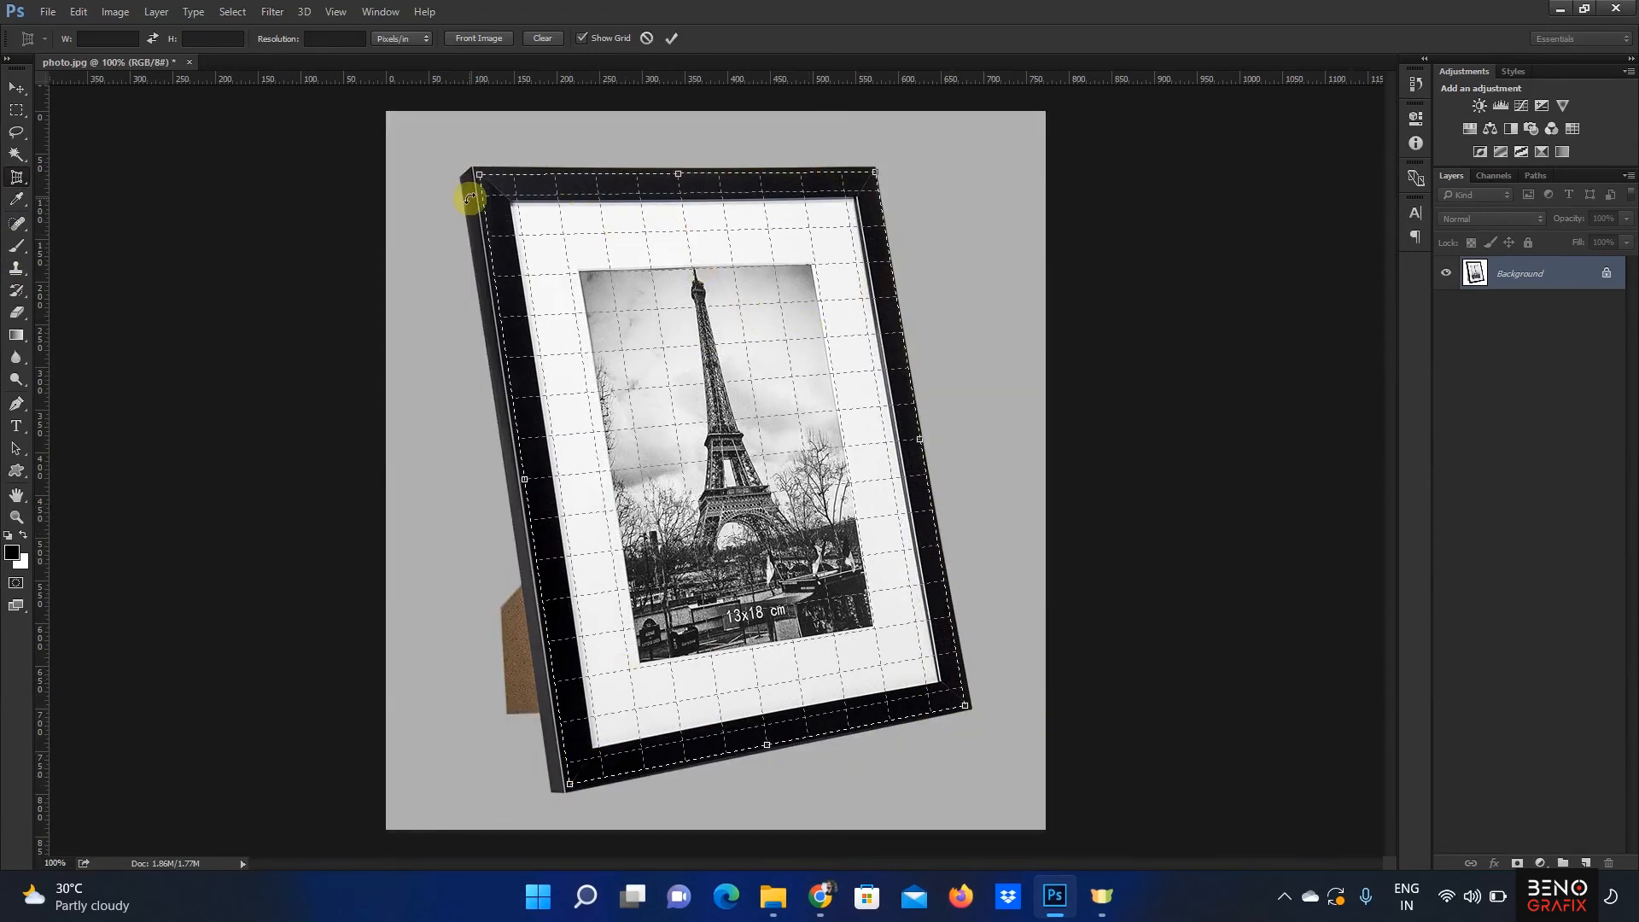
left_click(679, 38)
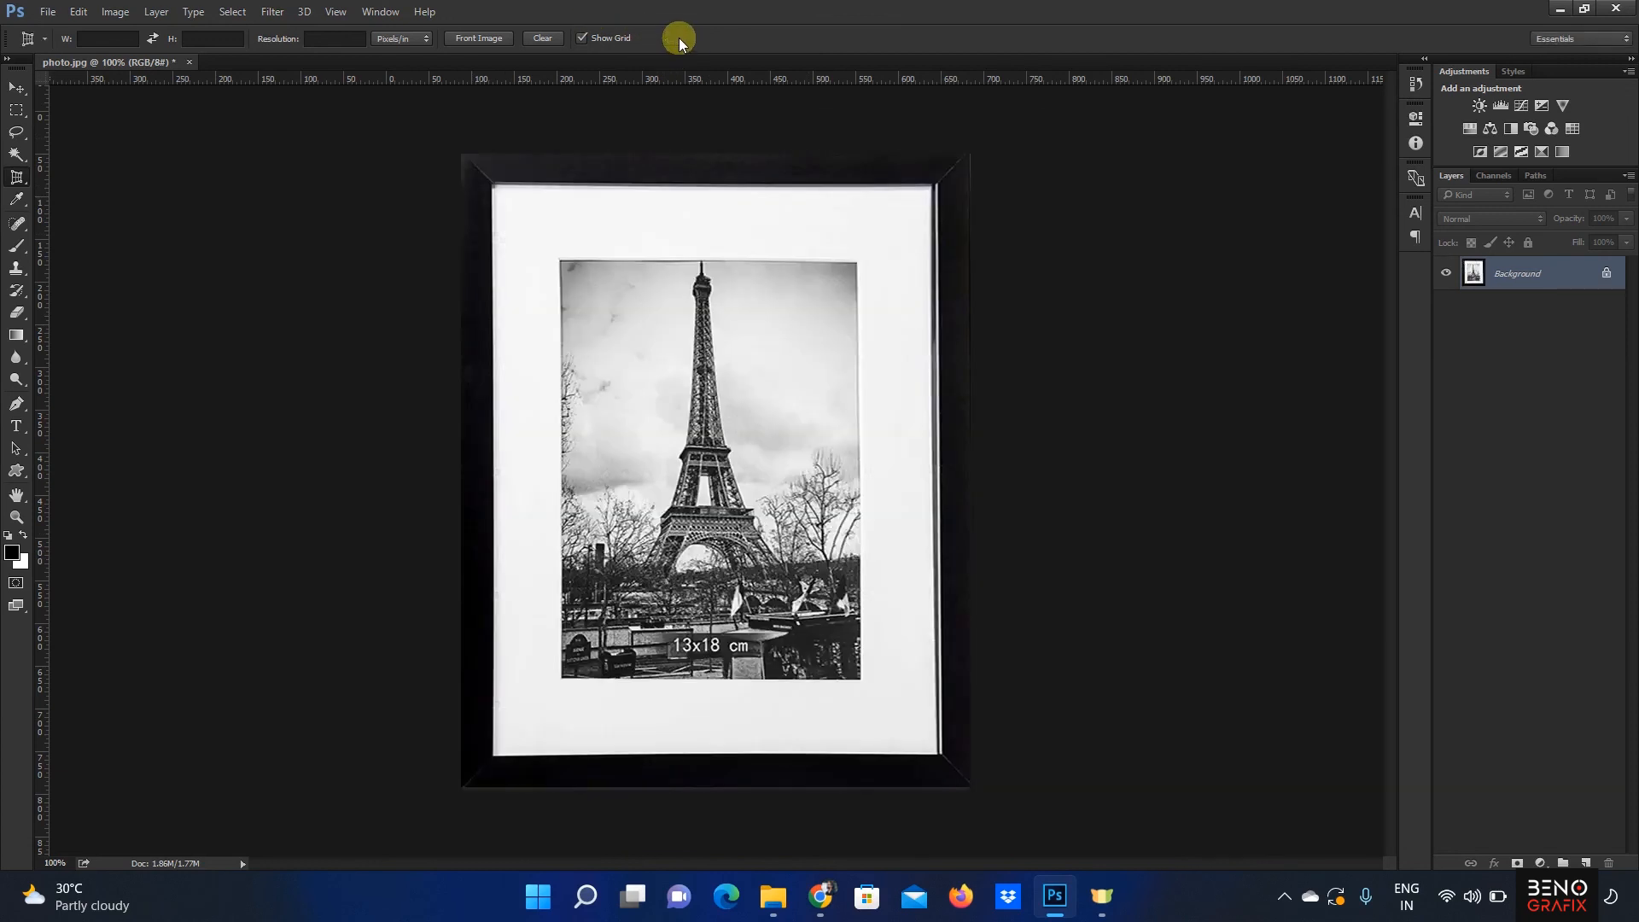